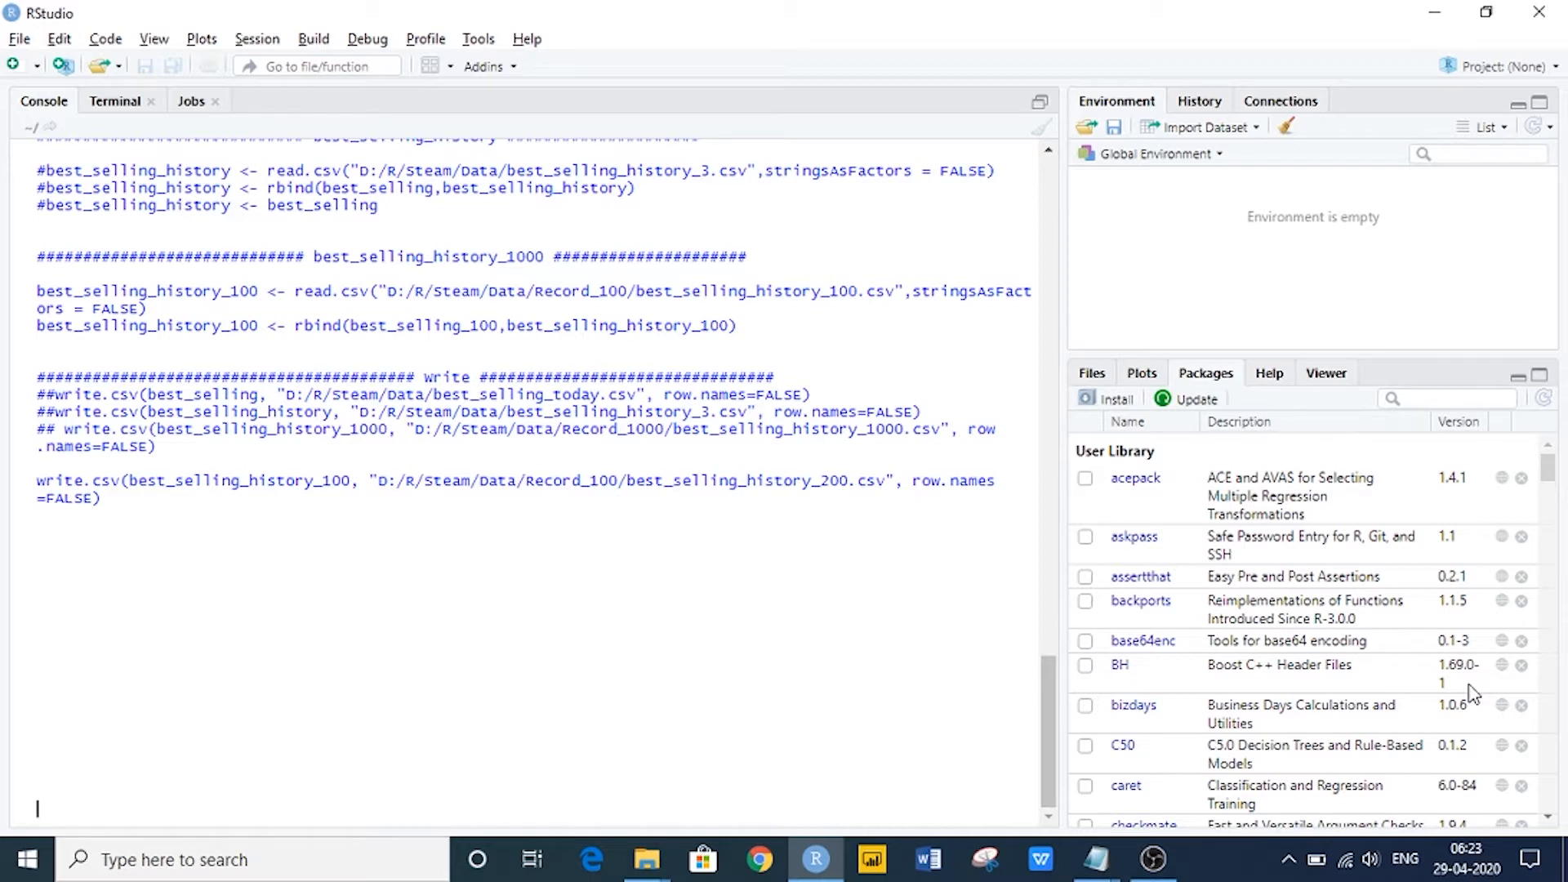
# Run the pasted script in the R console and open the best_selling_games file from the Modified_Projects steam folder.
pyautogui.press('Return')
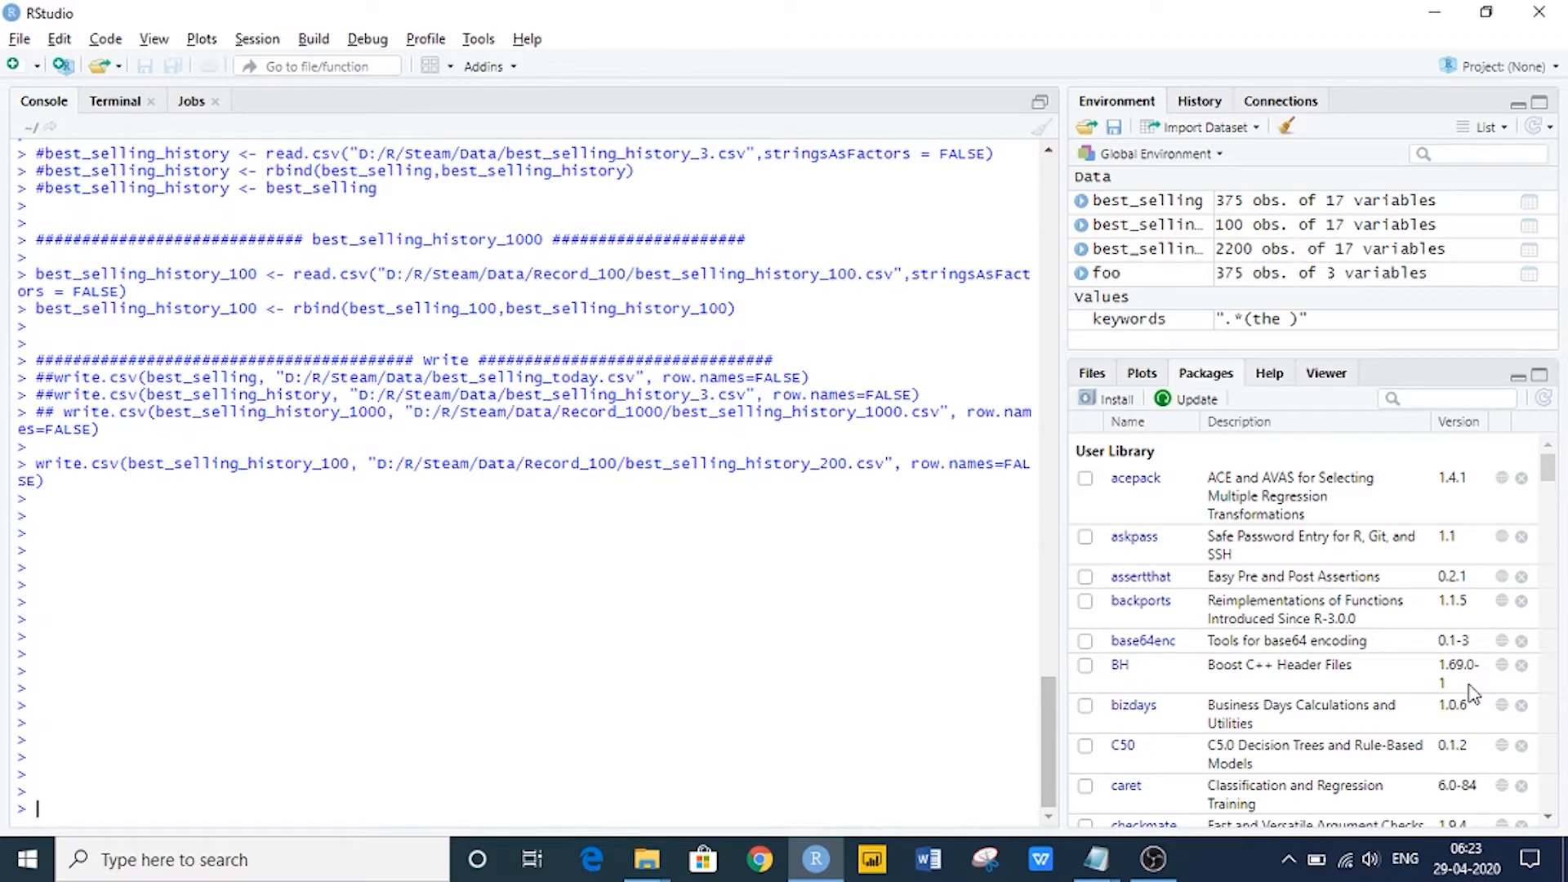
pyautogui.click(636, 863)
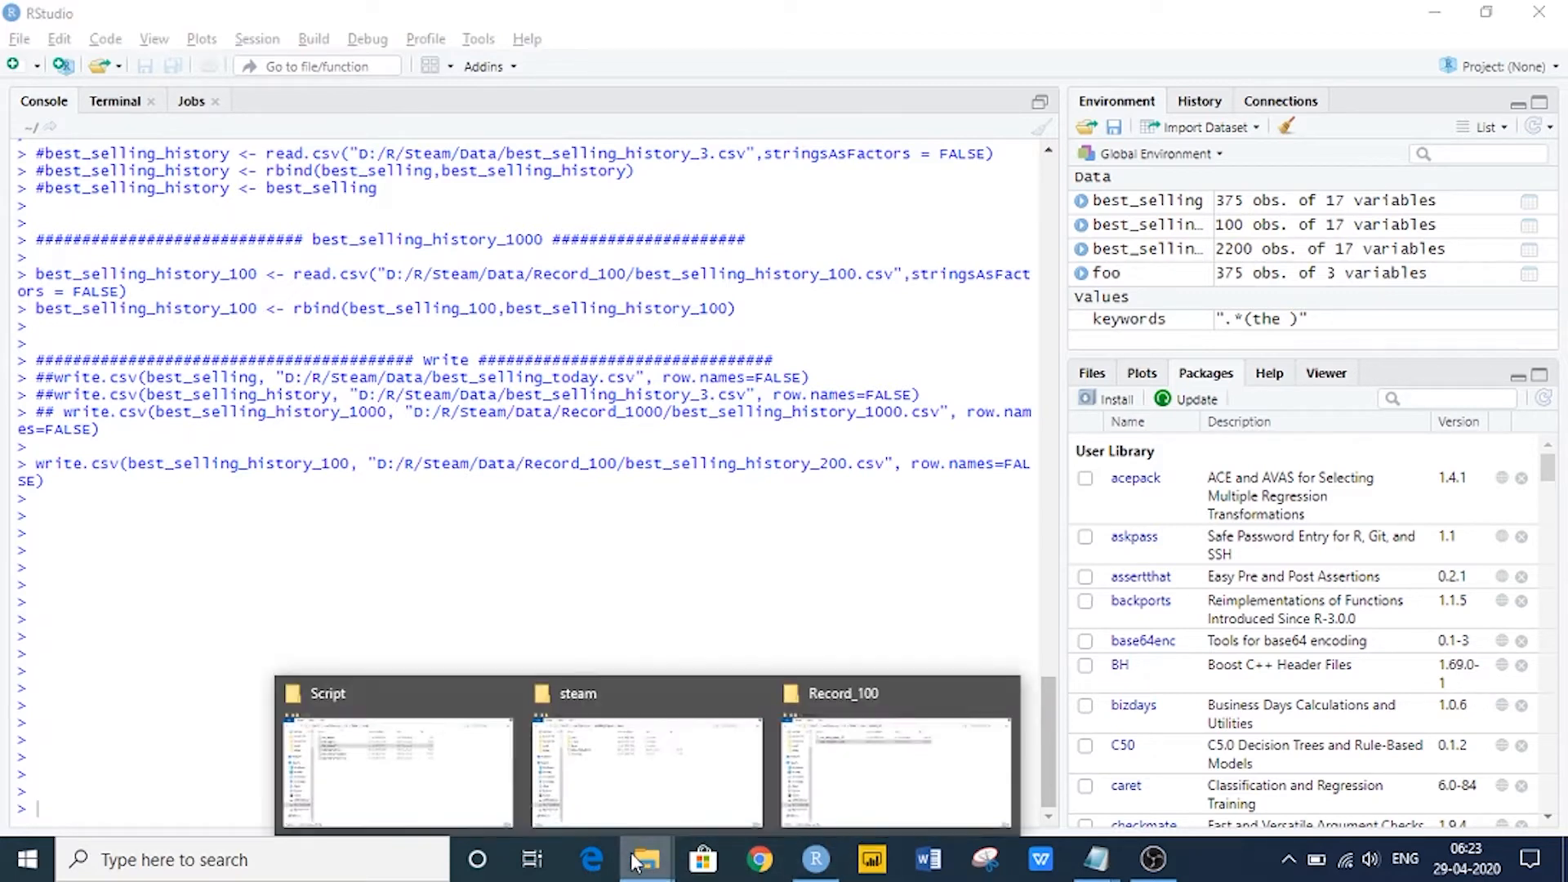
pyautogui.click(657, 774)
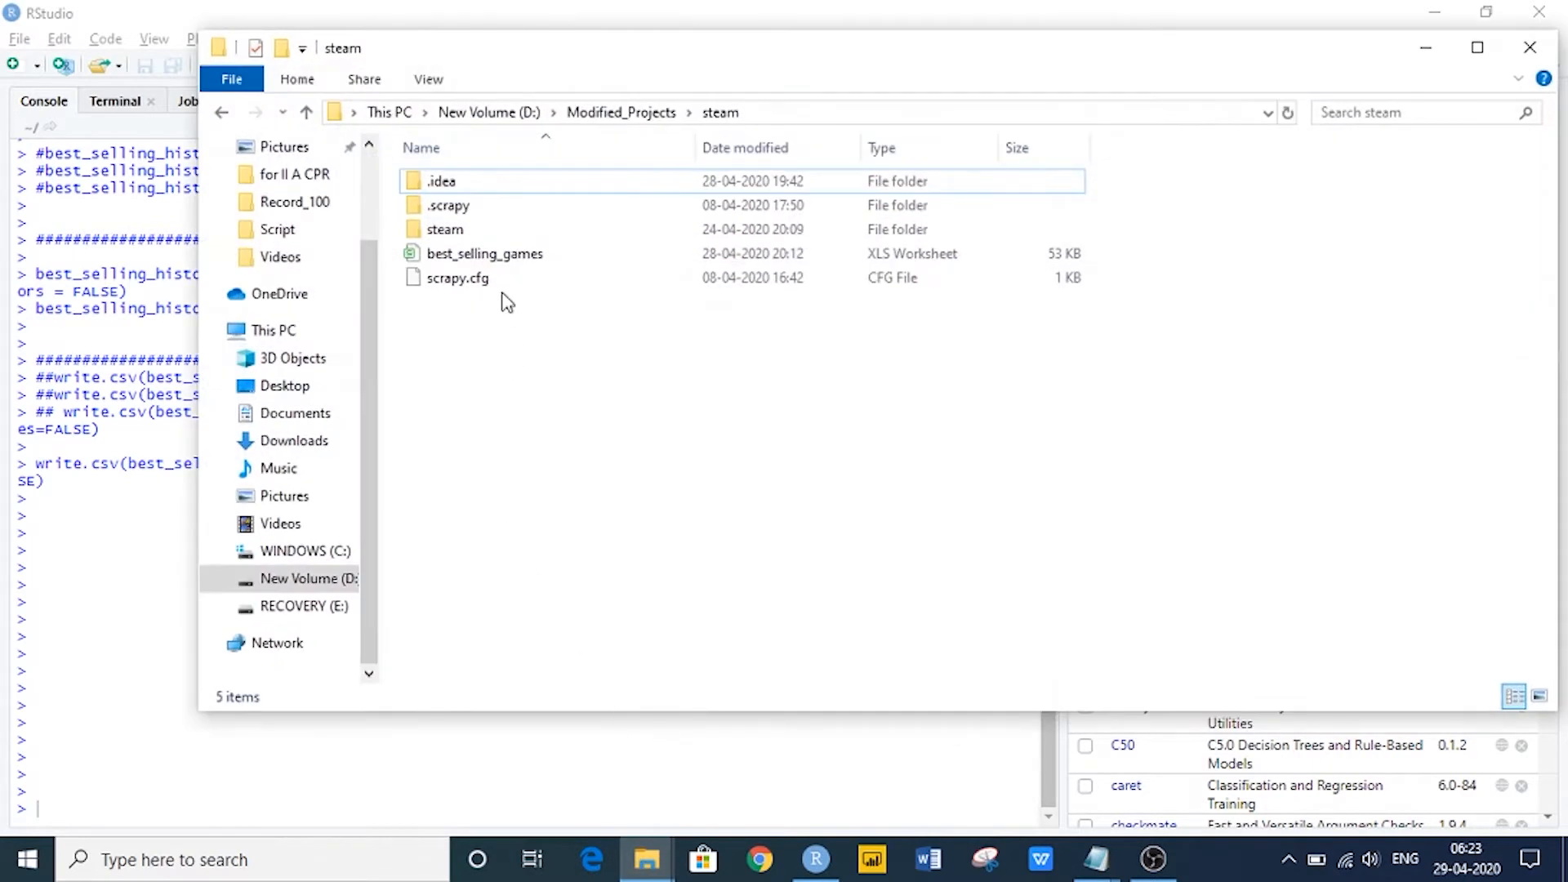
pyautogui.doubleClick(490, 257)
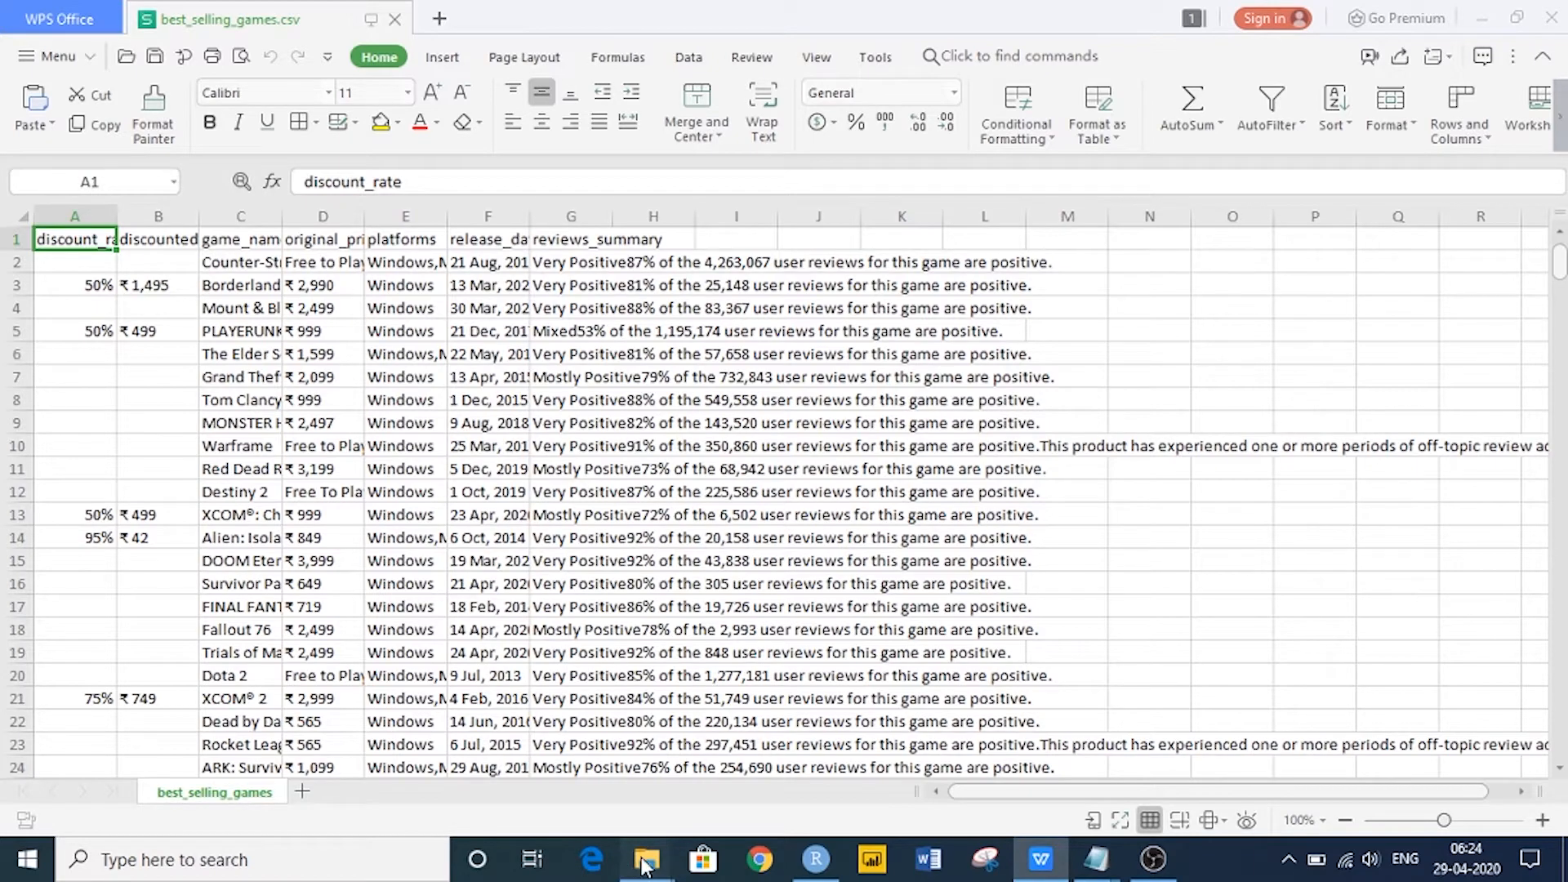
# Open the best_selling_history_200 file from the Record_100 data folder.
pyautogui.moveTo(643, 864)
pyautogui.click(844, 778)
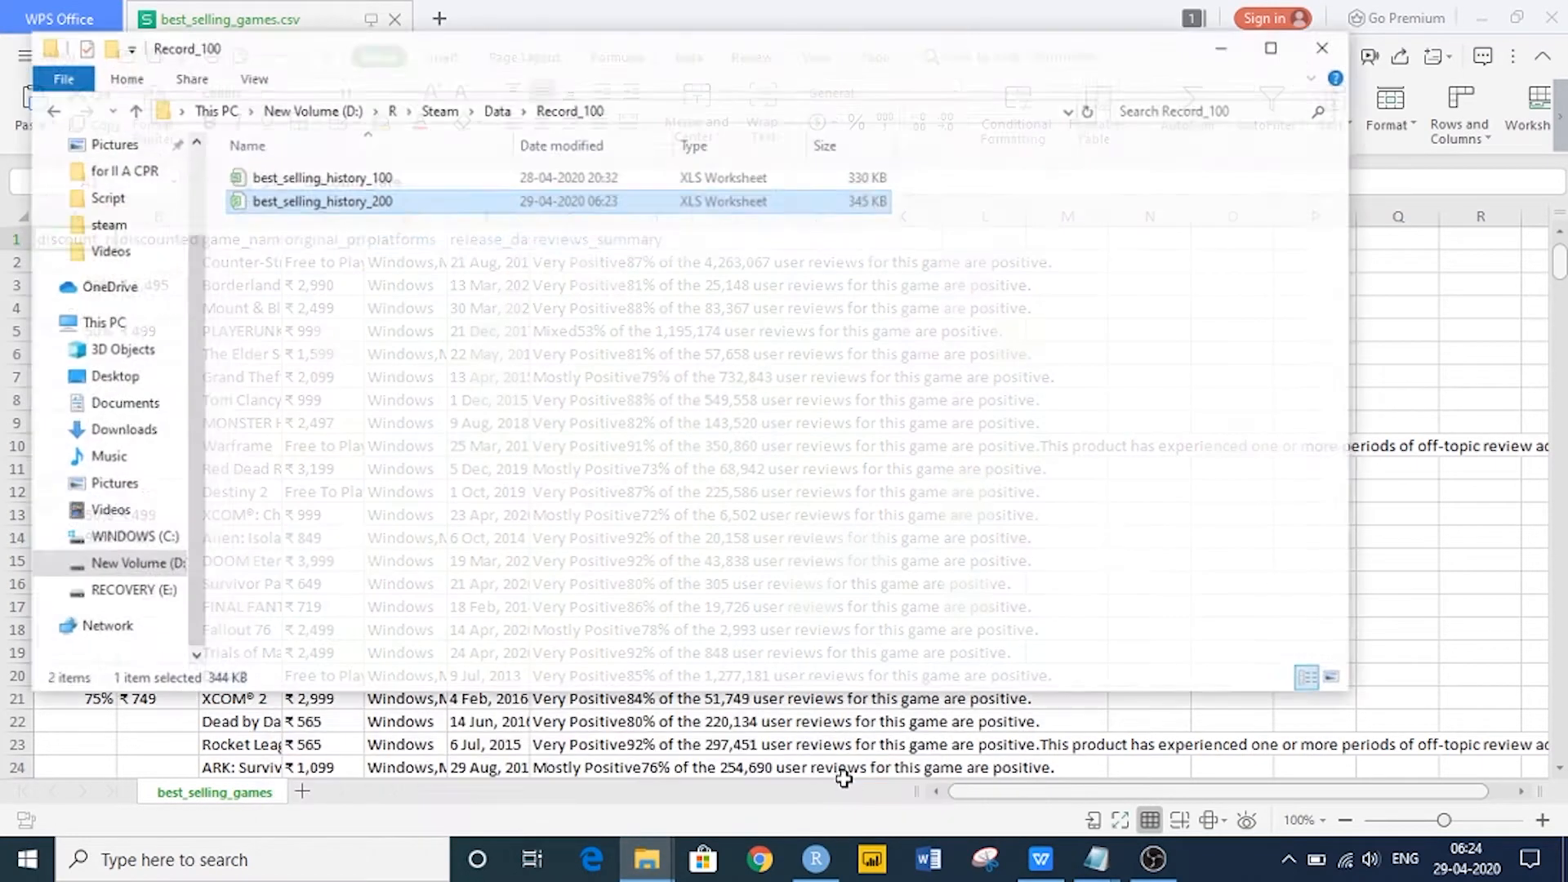
pyautogui.doubleClick(334, 176)
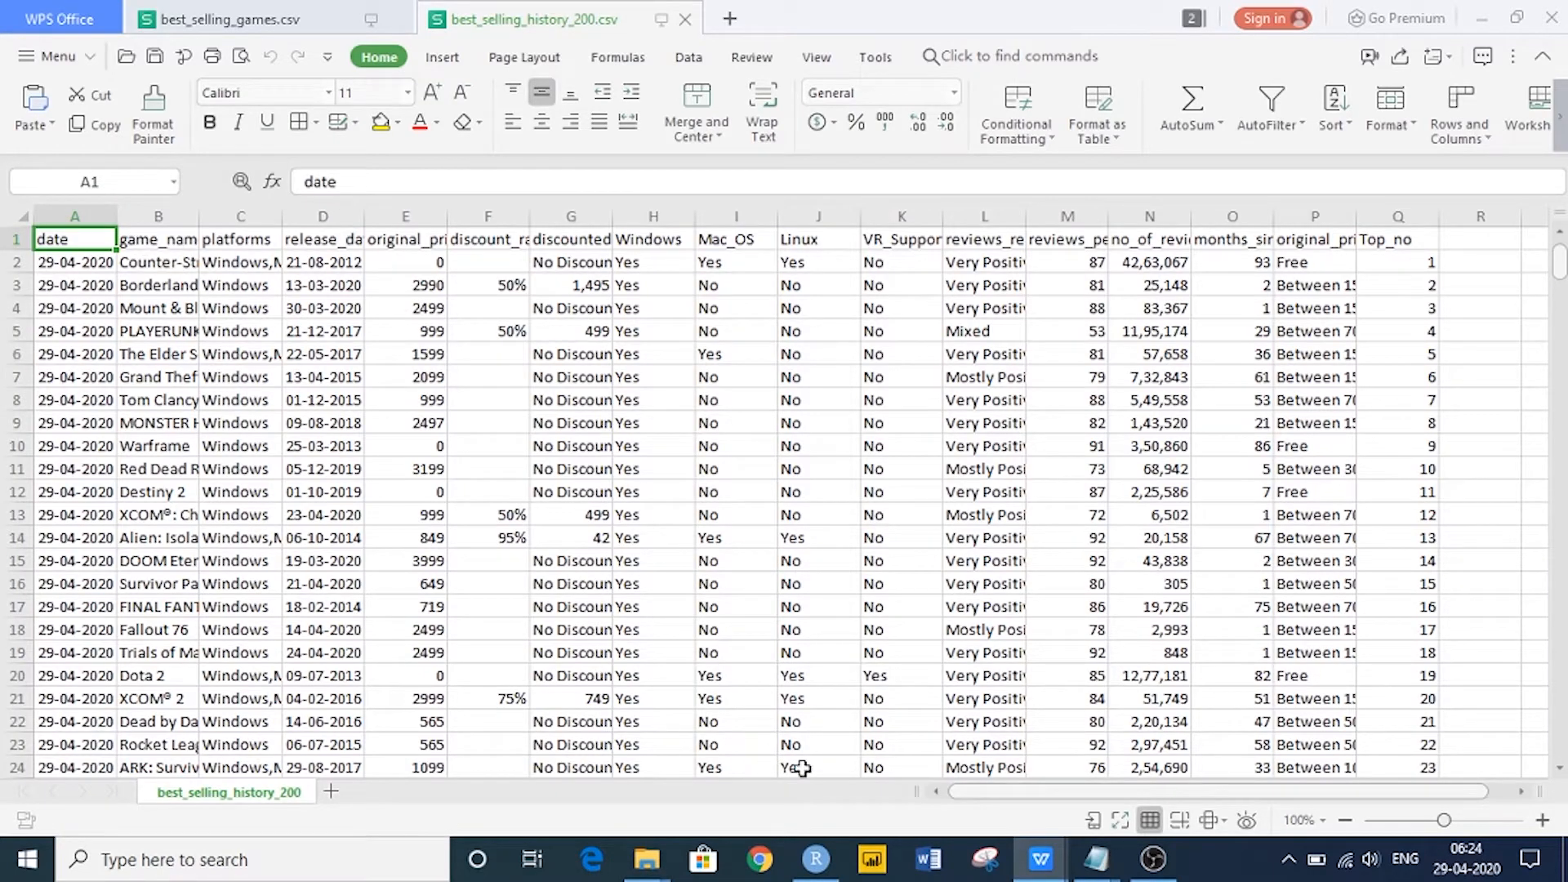
# Compare the overall column layout of best_selling_games.csv with that of best_selling_history_200.csv.
pyautogui.moveTo(1039, 859)
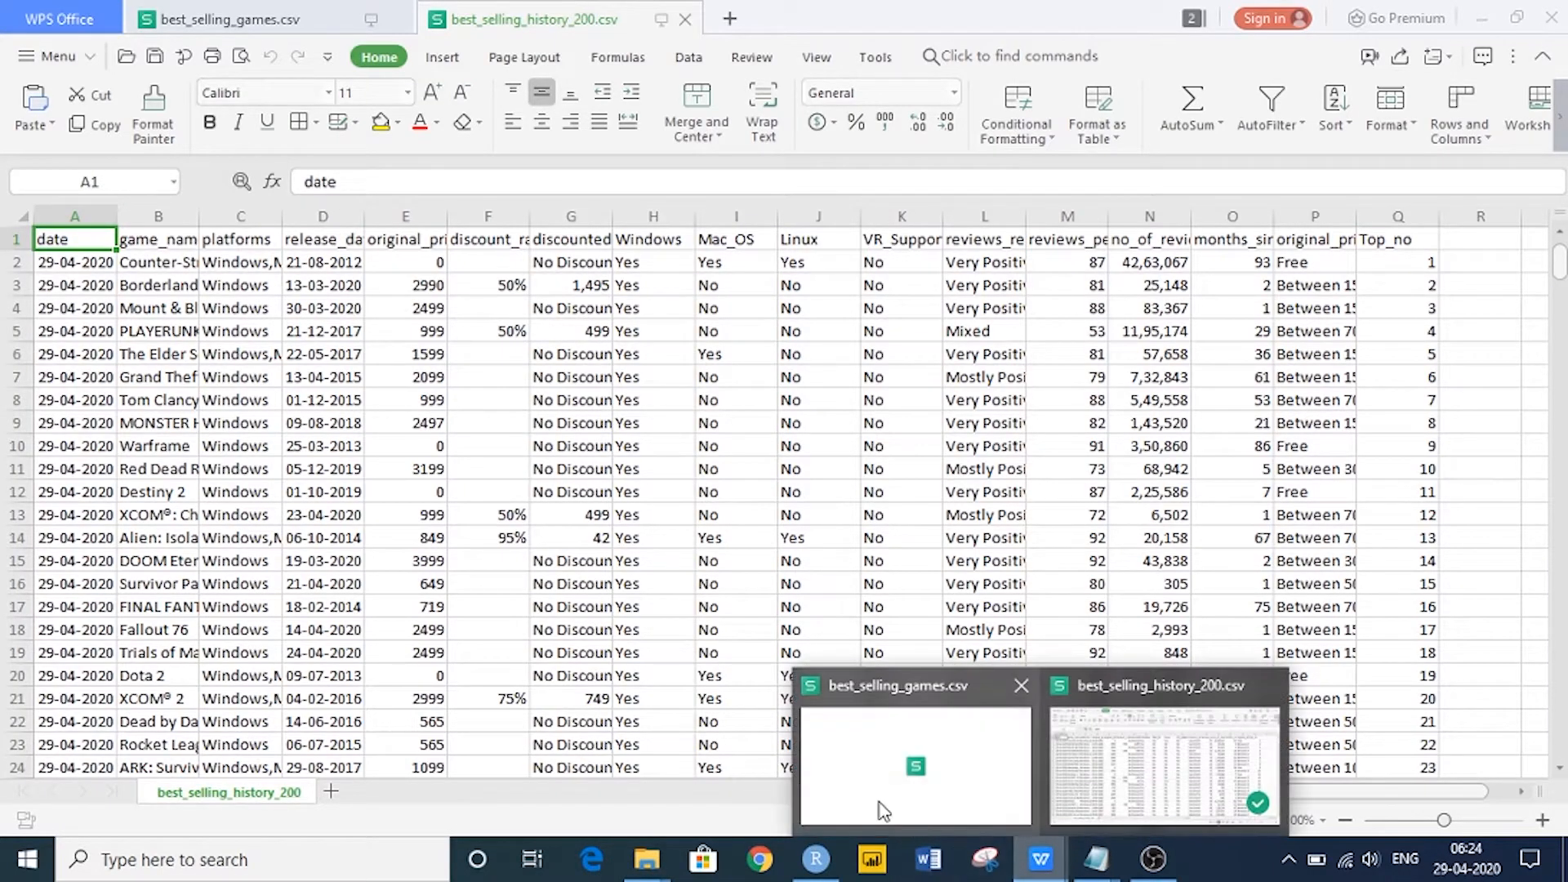
pyautogui.click(886, 772)
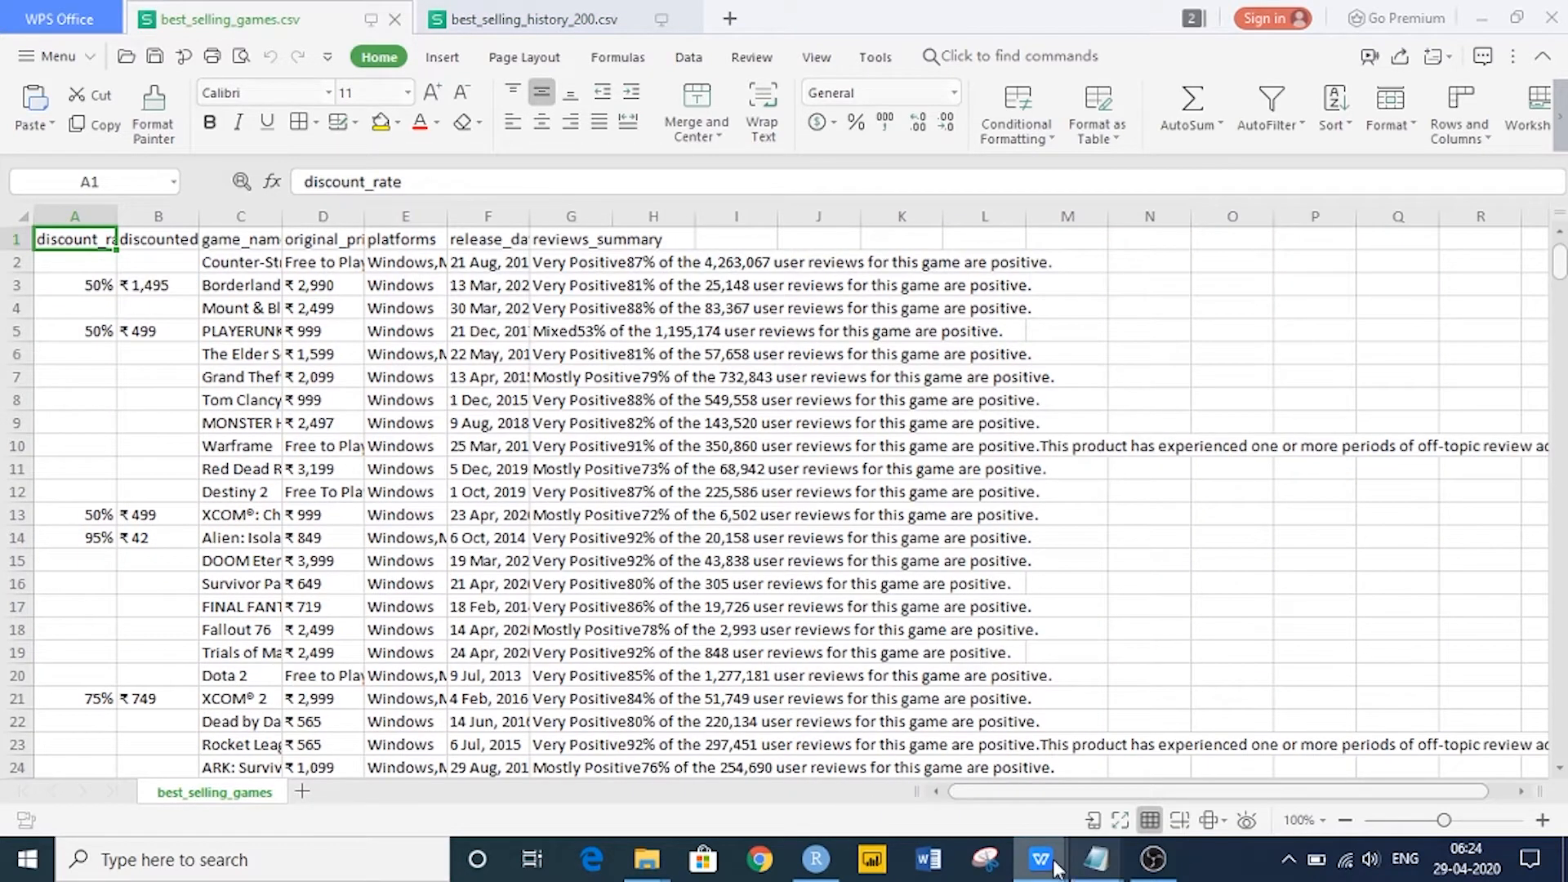
pyautogui.moveTo(1067, 837)
pyautogui.click(1164, 763)
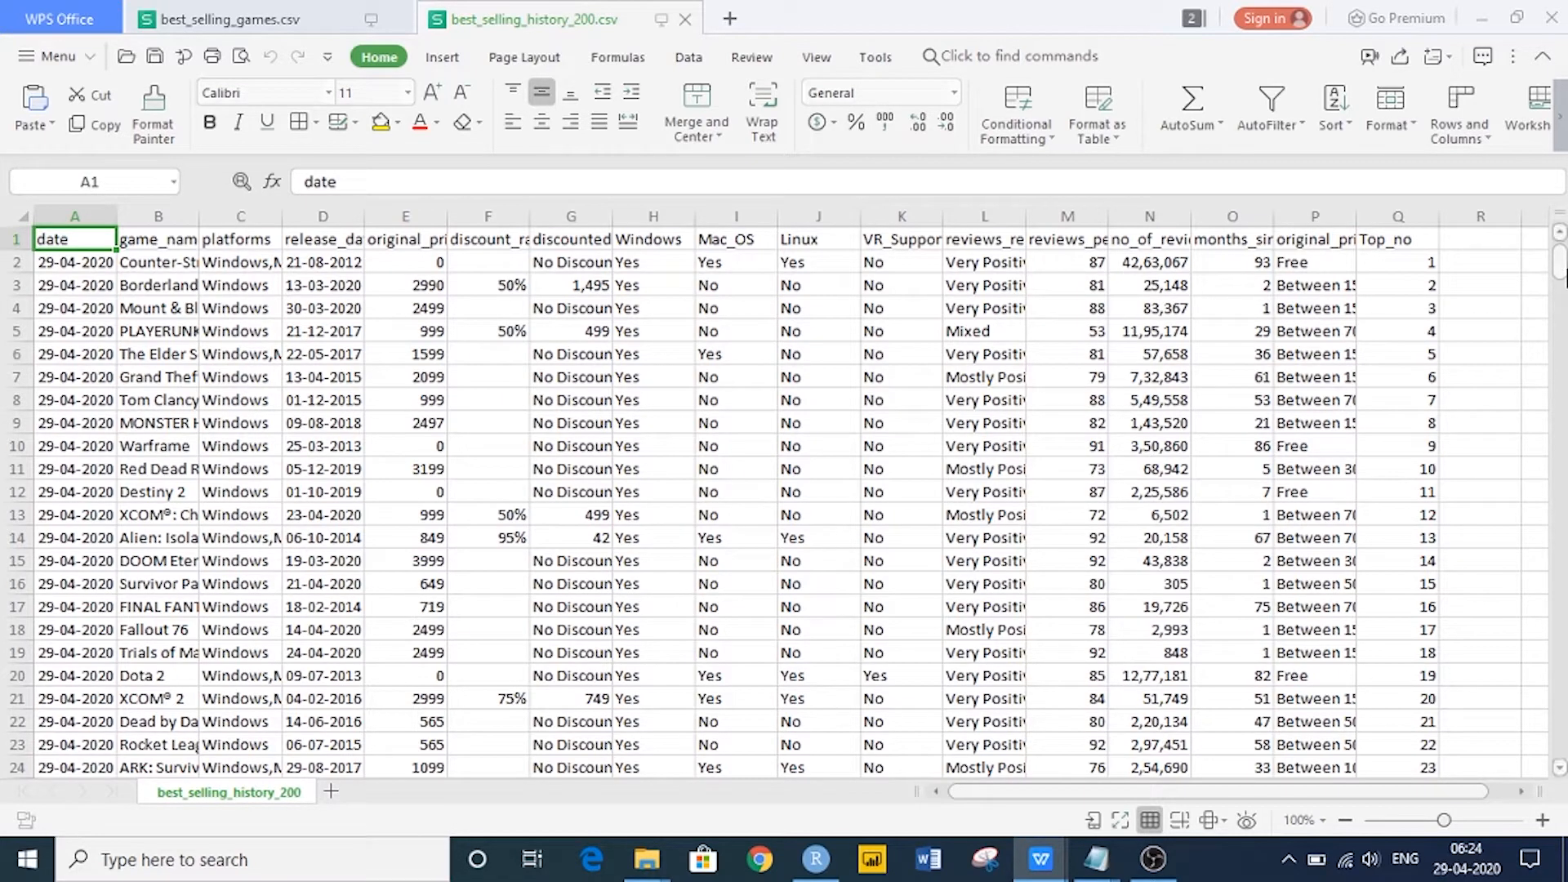
# Examine the game_name, platforms, release_date and months_since_release columns in best_selling_history_200.csv, using the first game's release date as an example.
pyautogui.click(163, 243)
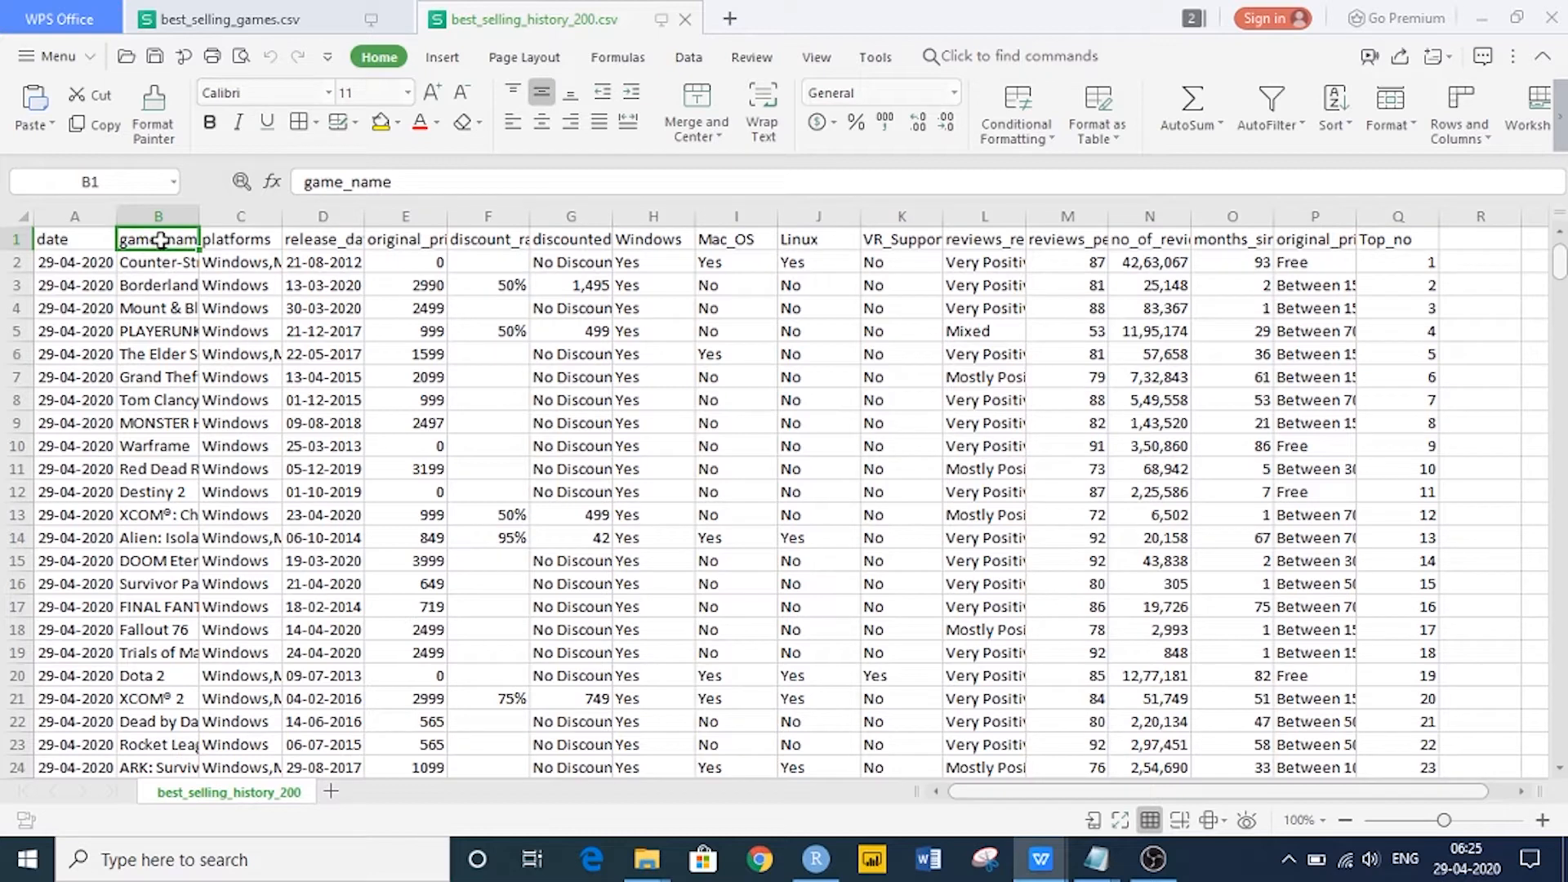
pyautogui.click(250, 240)
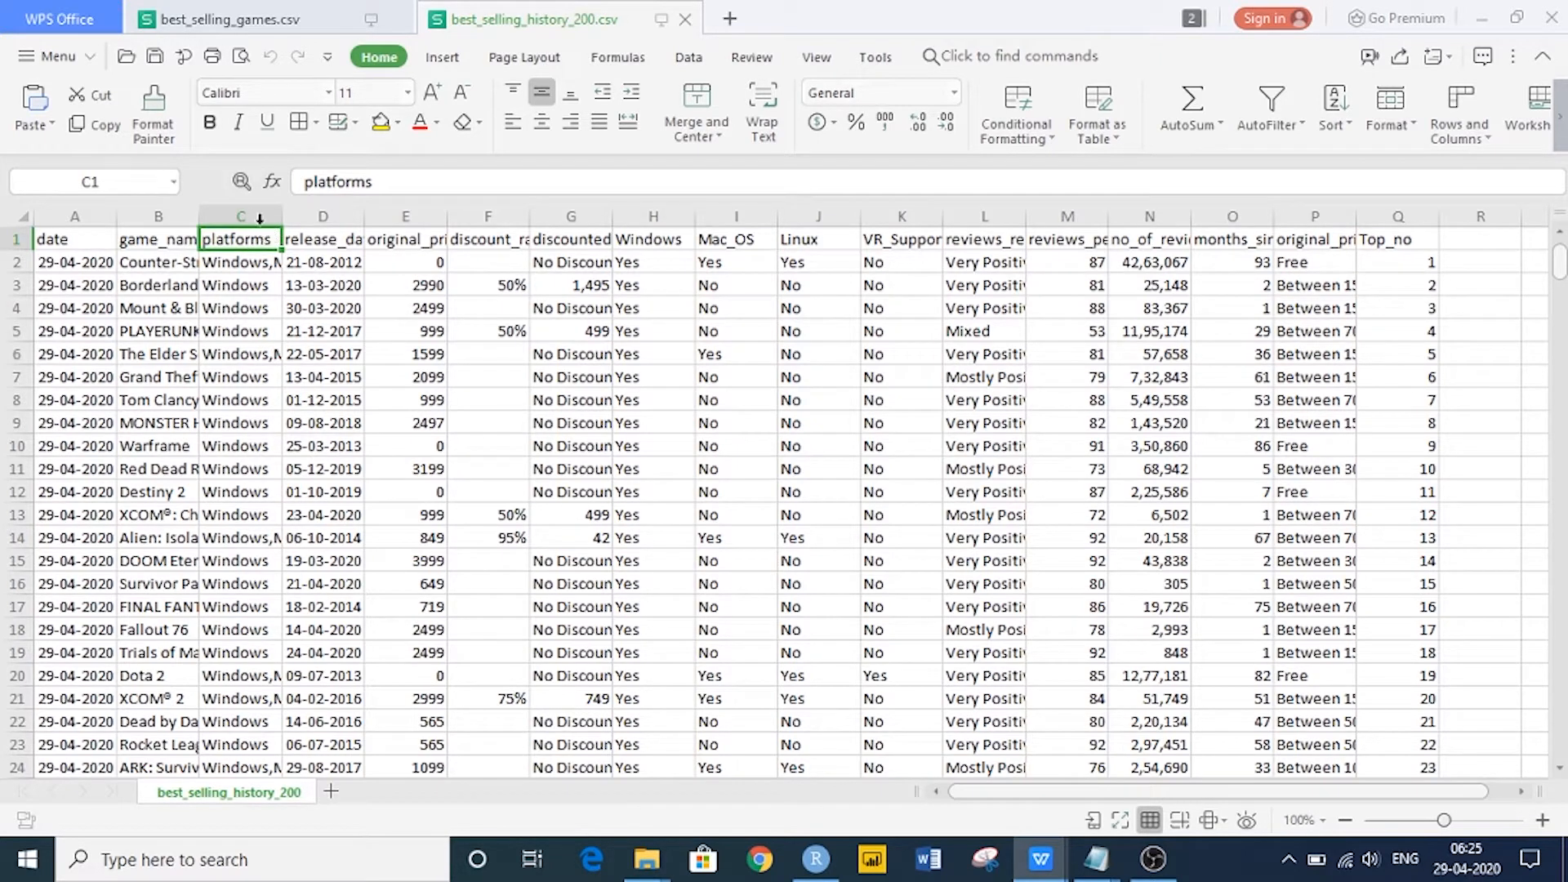
pyautogui.click(319, 238)
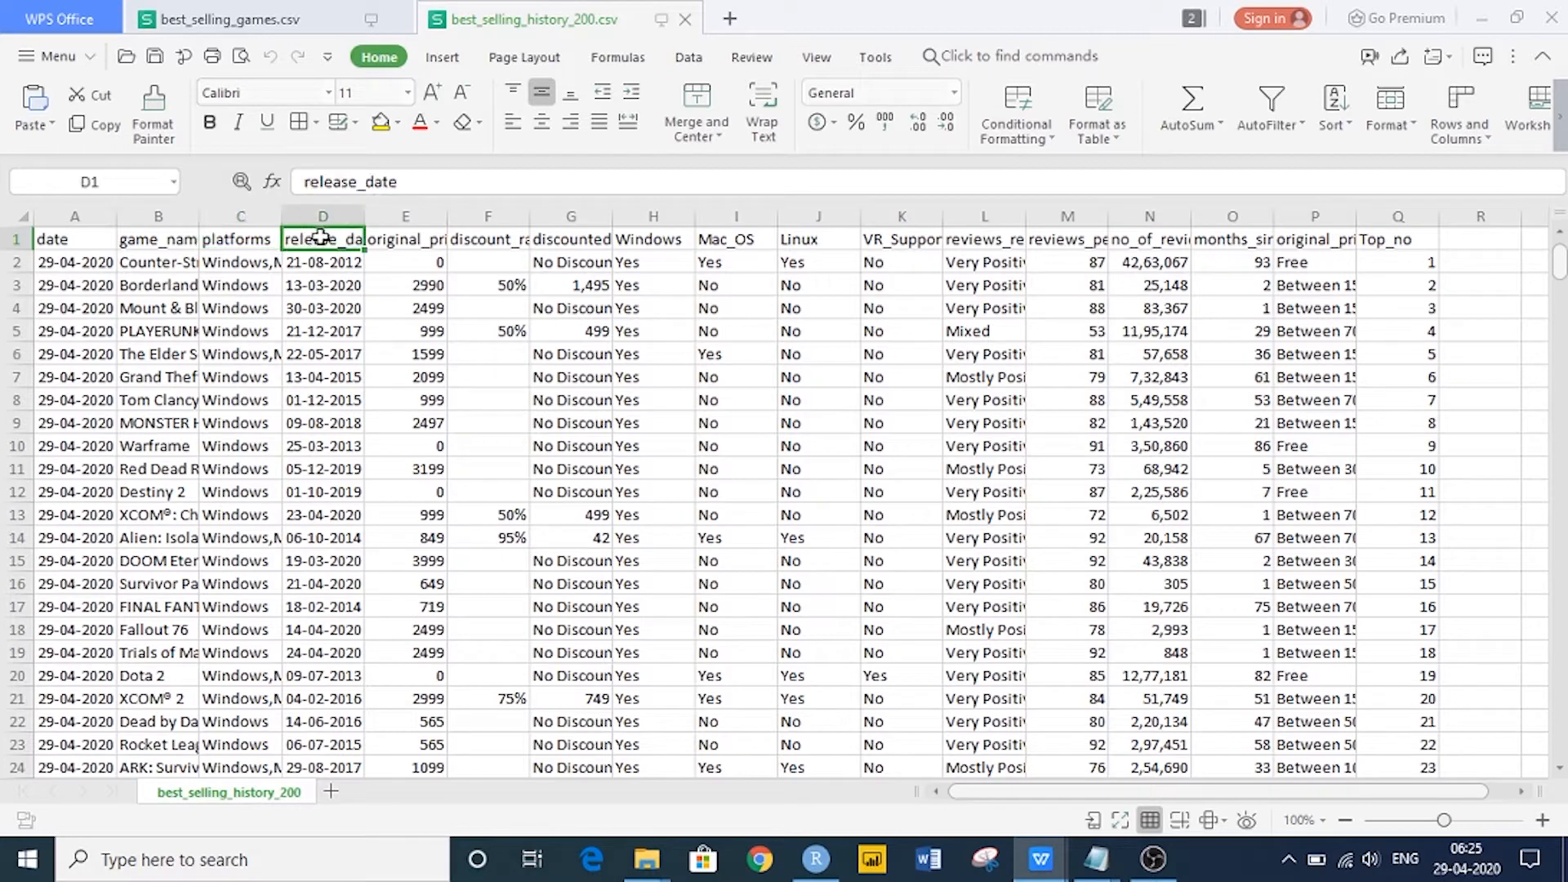
pyautogui.click(324, 264)
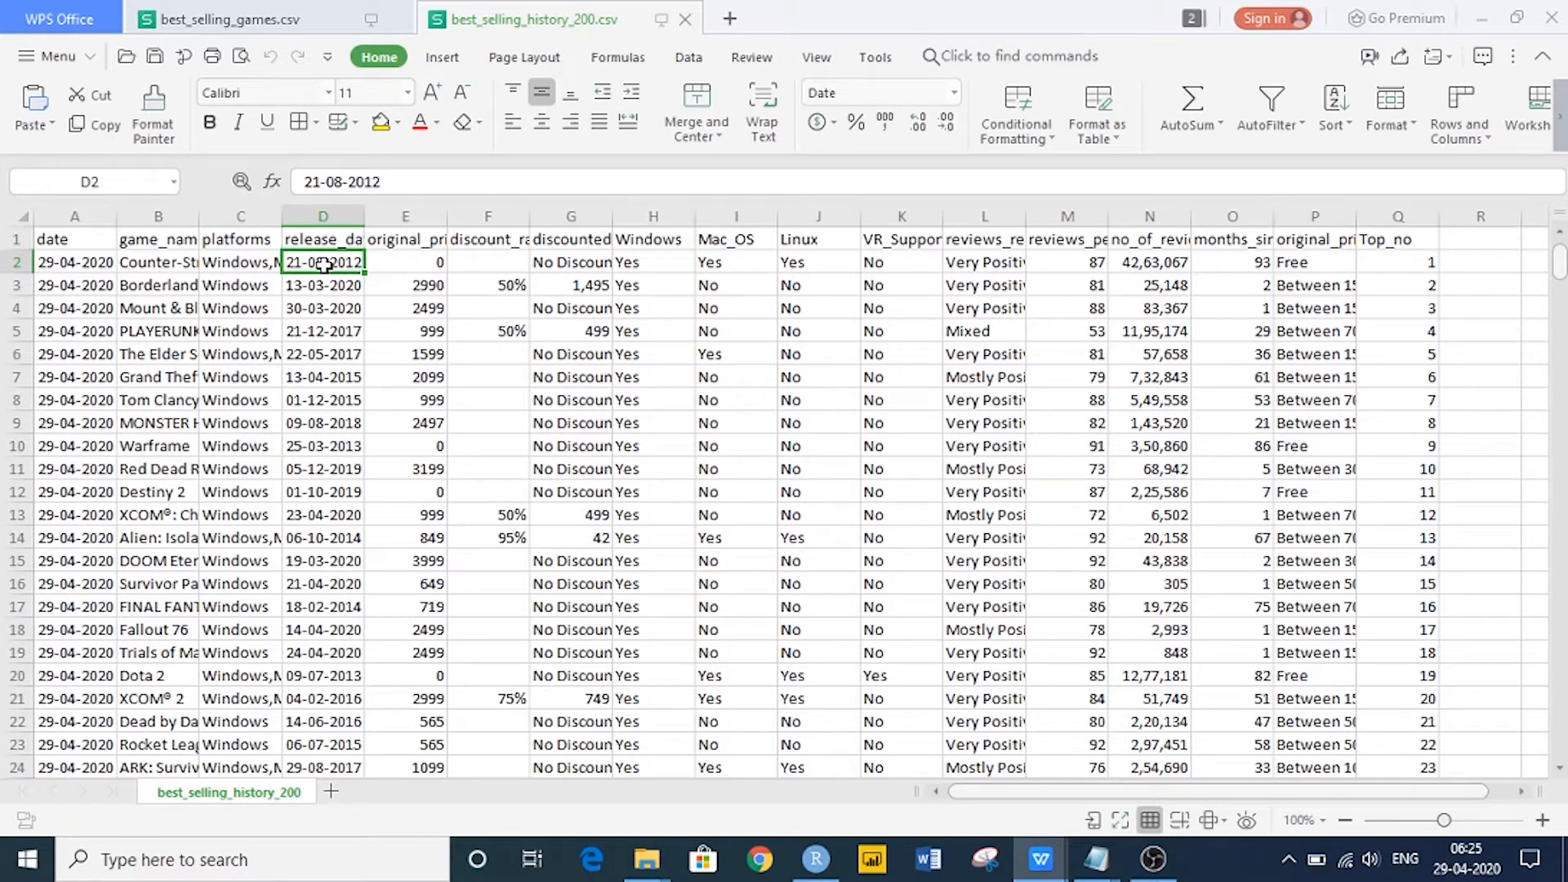
pyautogui.click(167, 266)
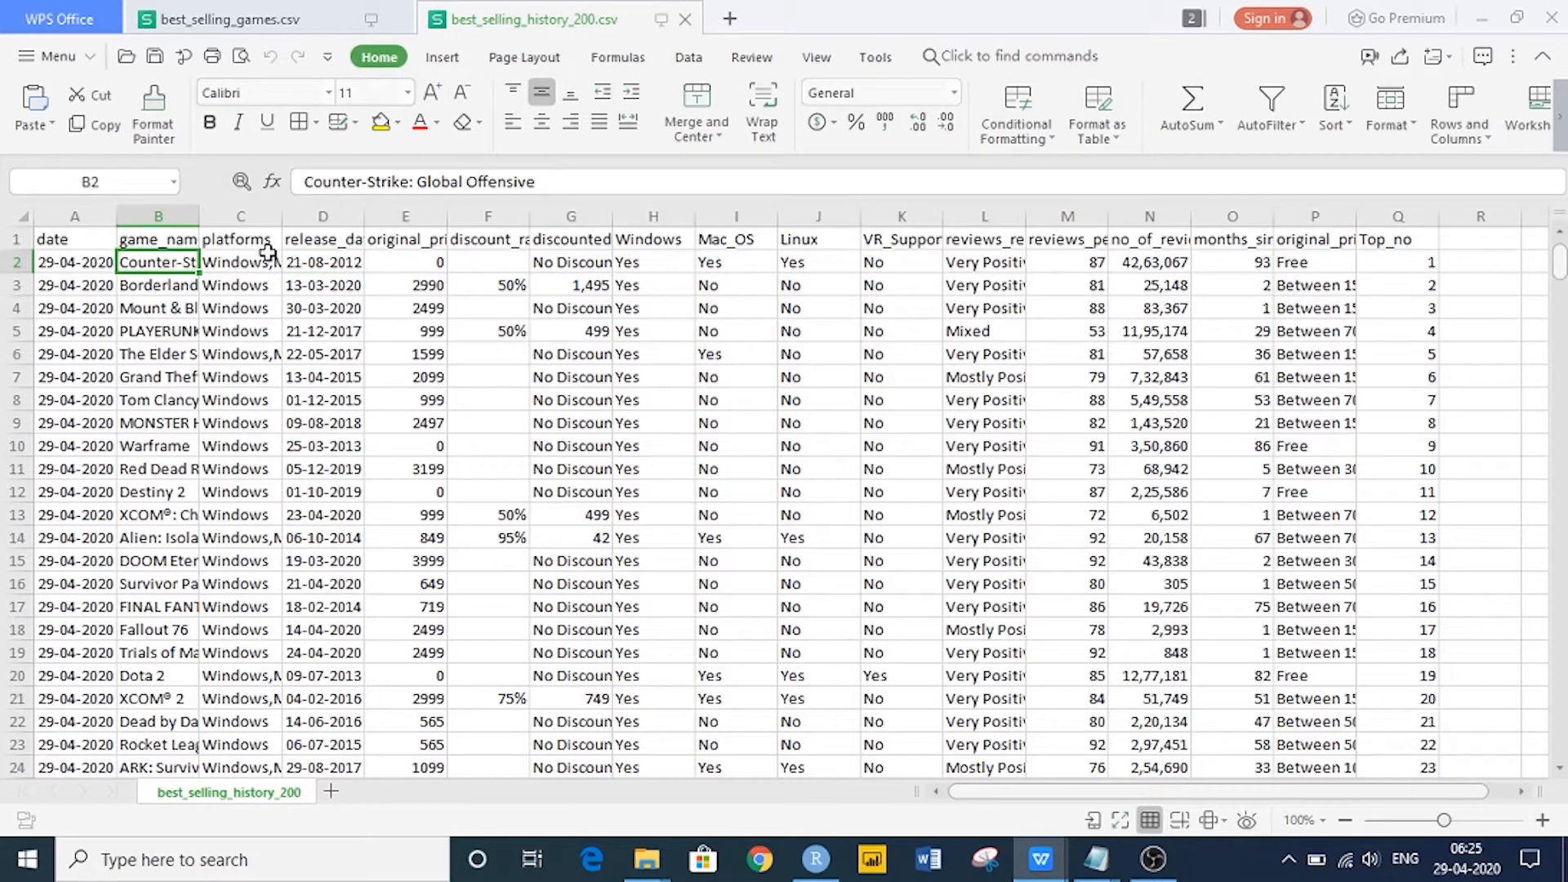
pyautogui.click(324, 266)
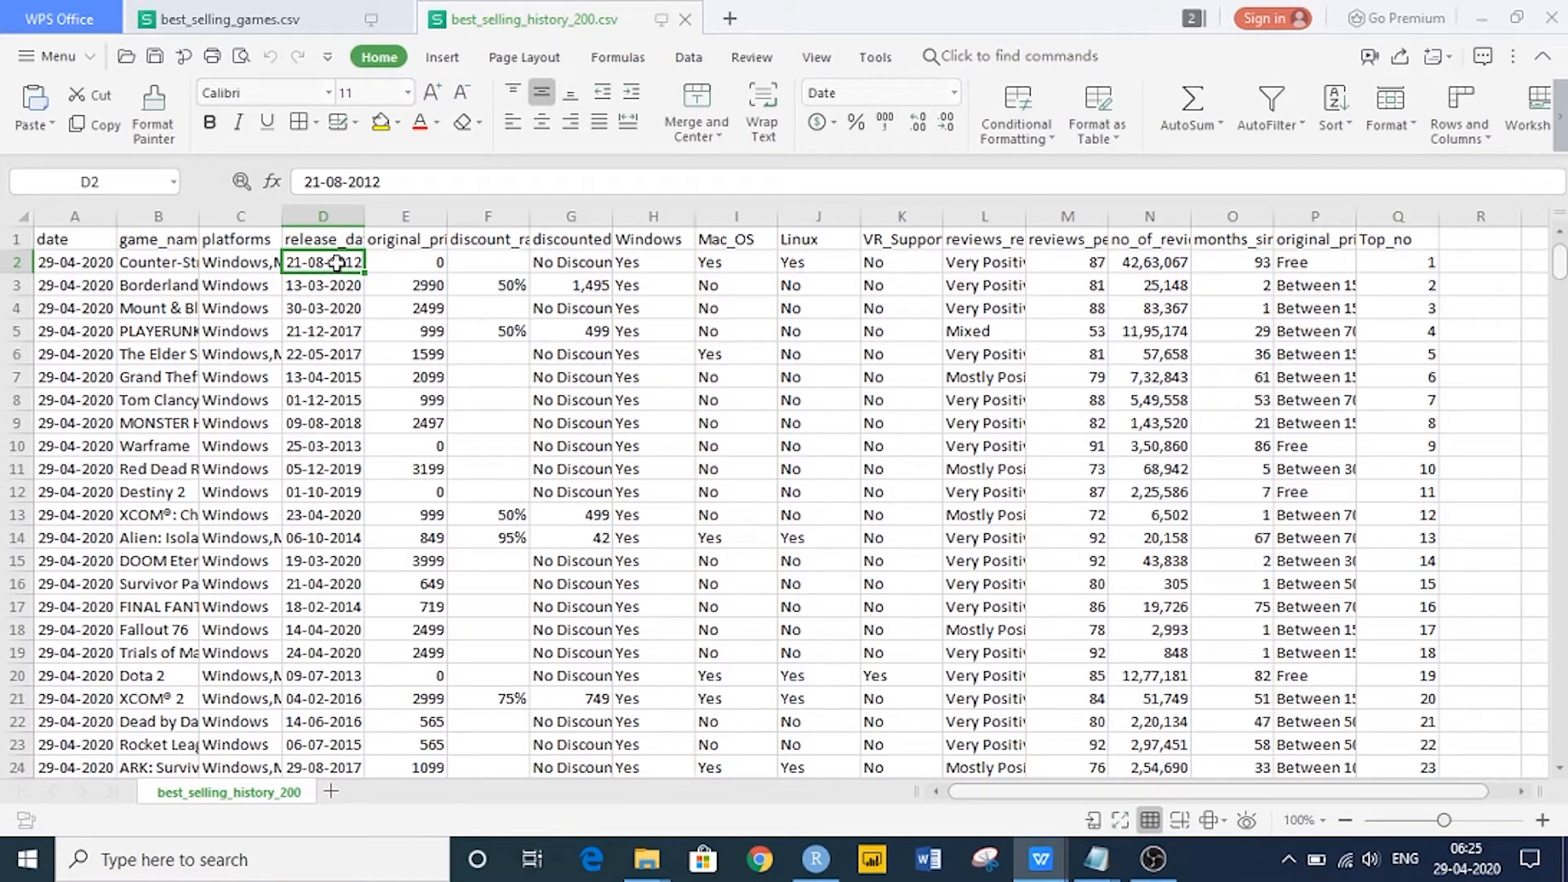
pyautogui.click(1244, 241)
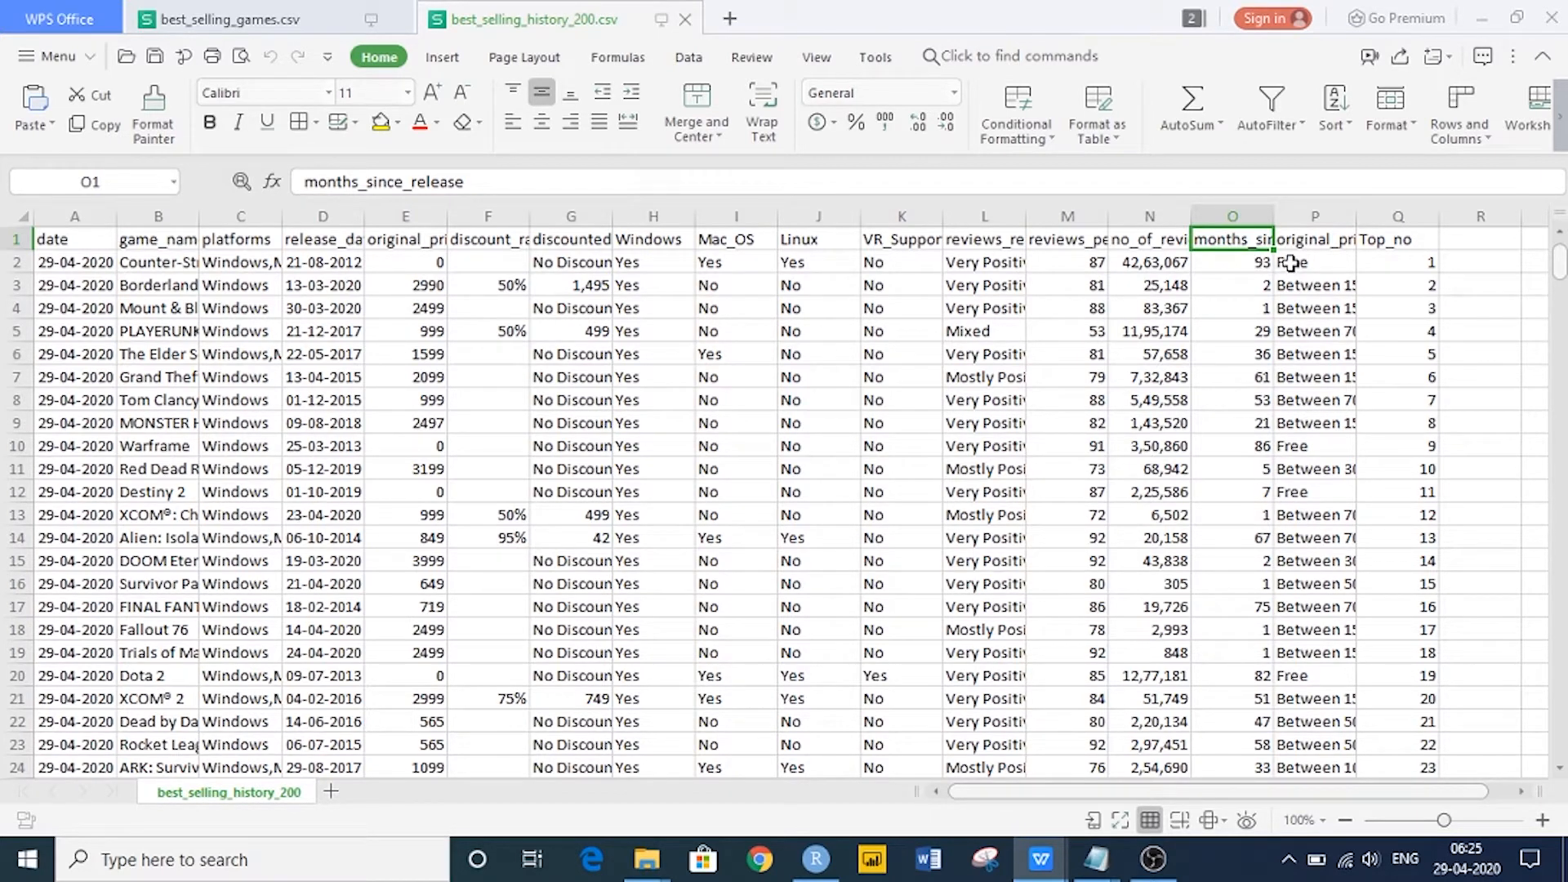
# Compare the original_price column of best_selling_history_200.csv with the raw prices in rows 2 to 6 of best_selling_games.csv.
pyautogui.click(400, 242)
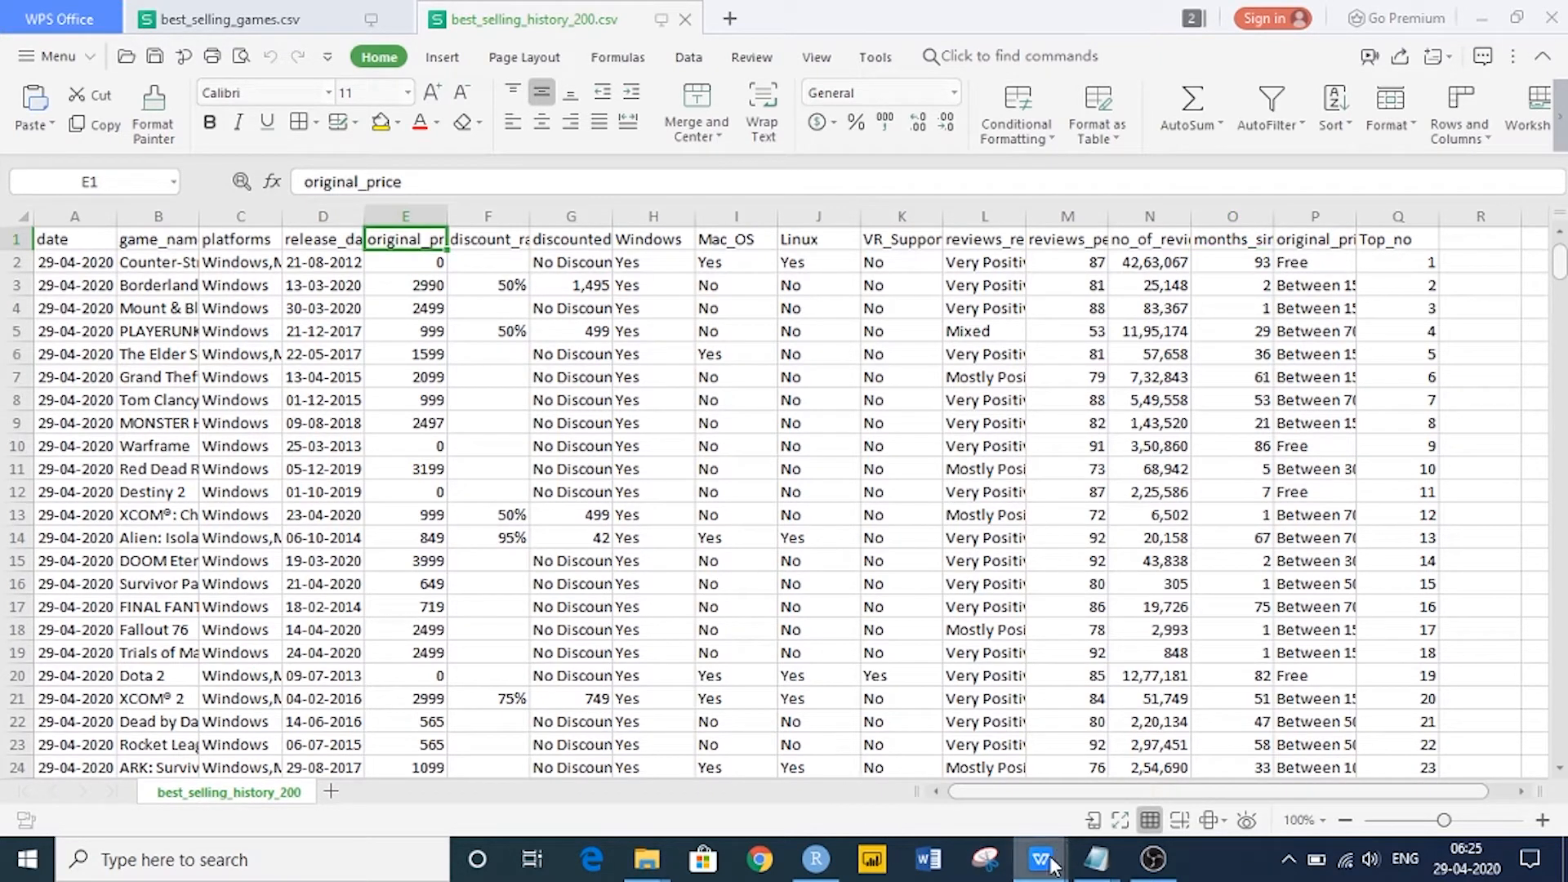
pyautogui.moveTo(1049, 857)
pyautogui.click(923, 767)
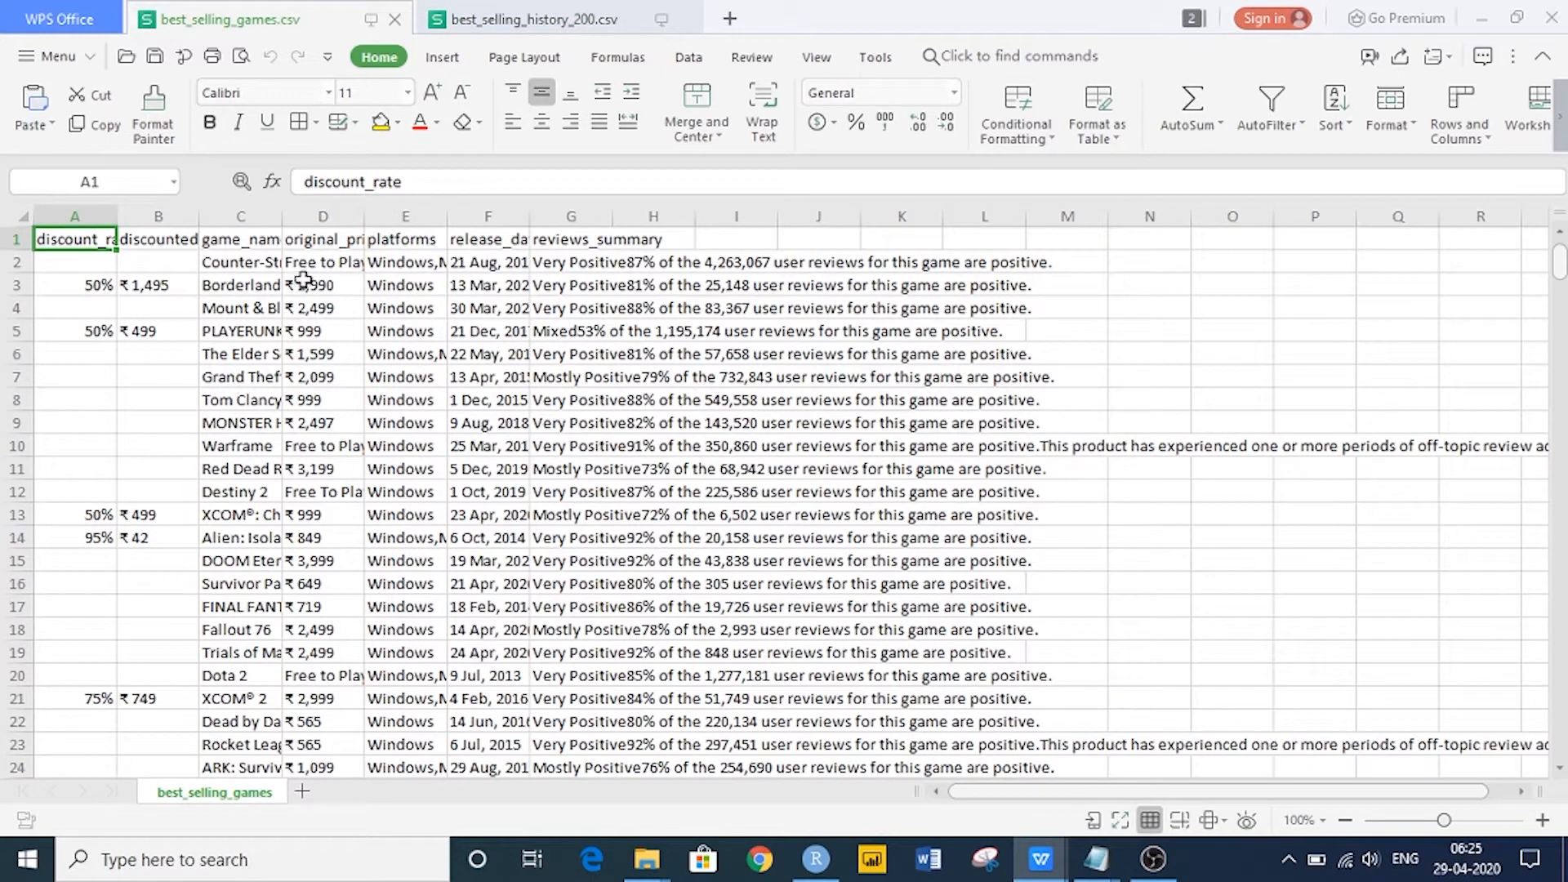
pyautogui.click(315, 238)
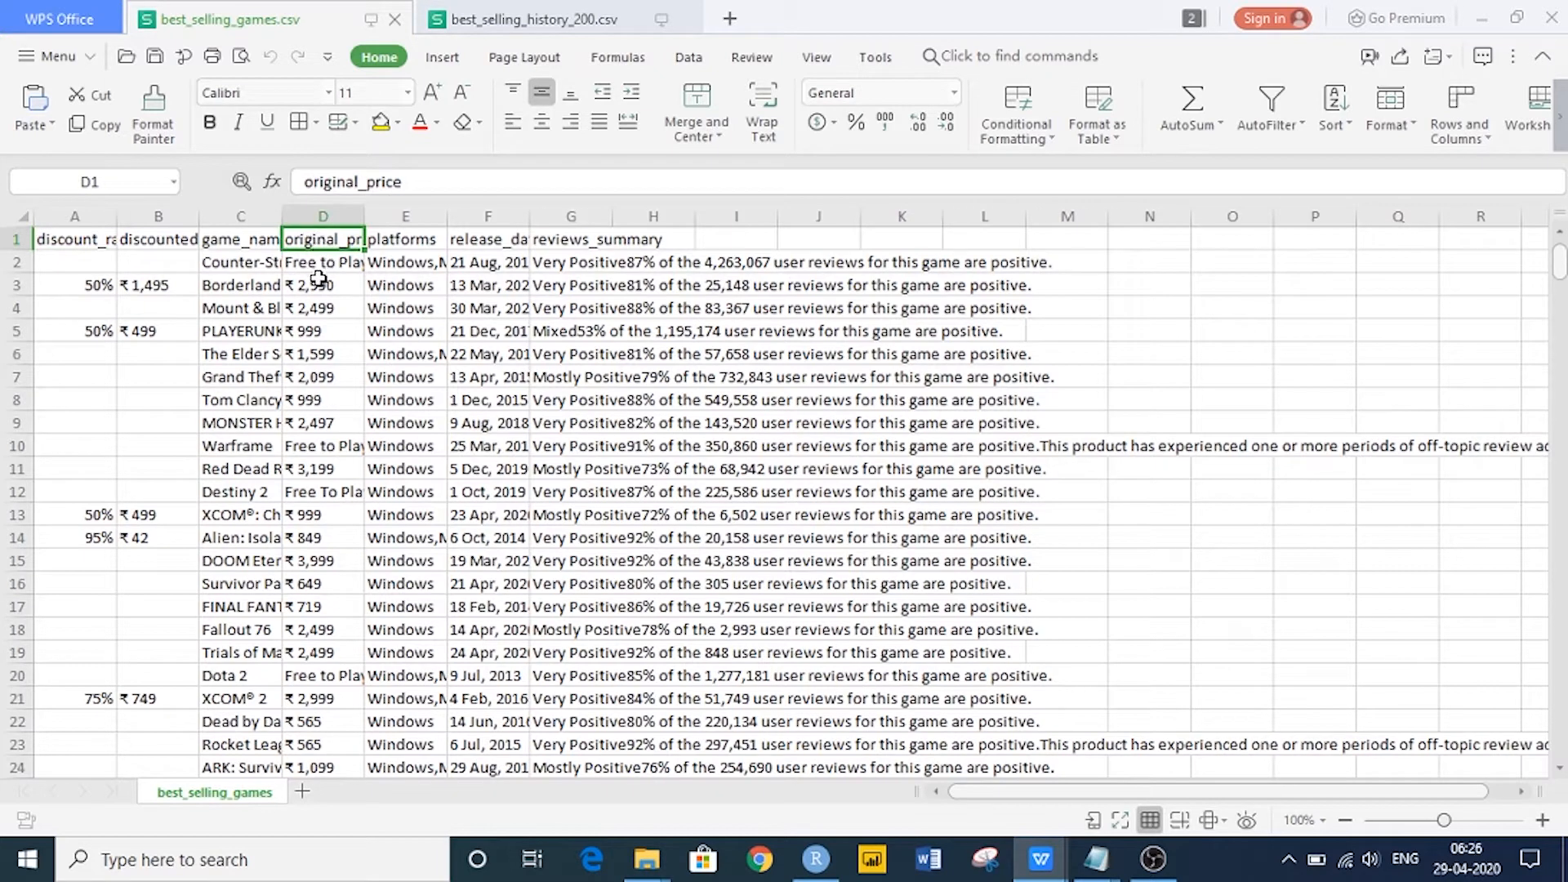
pyautogui.click(316, 266)
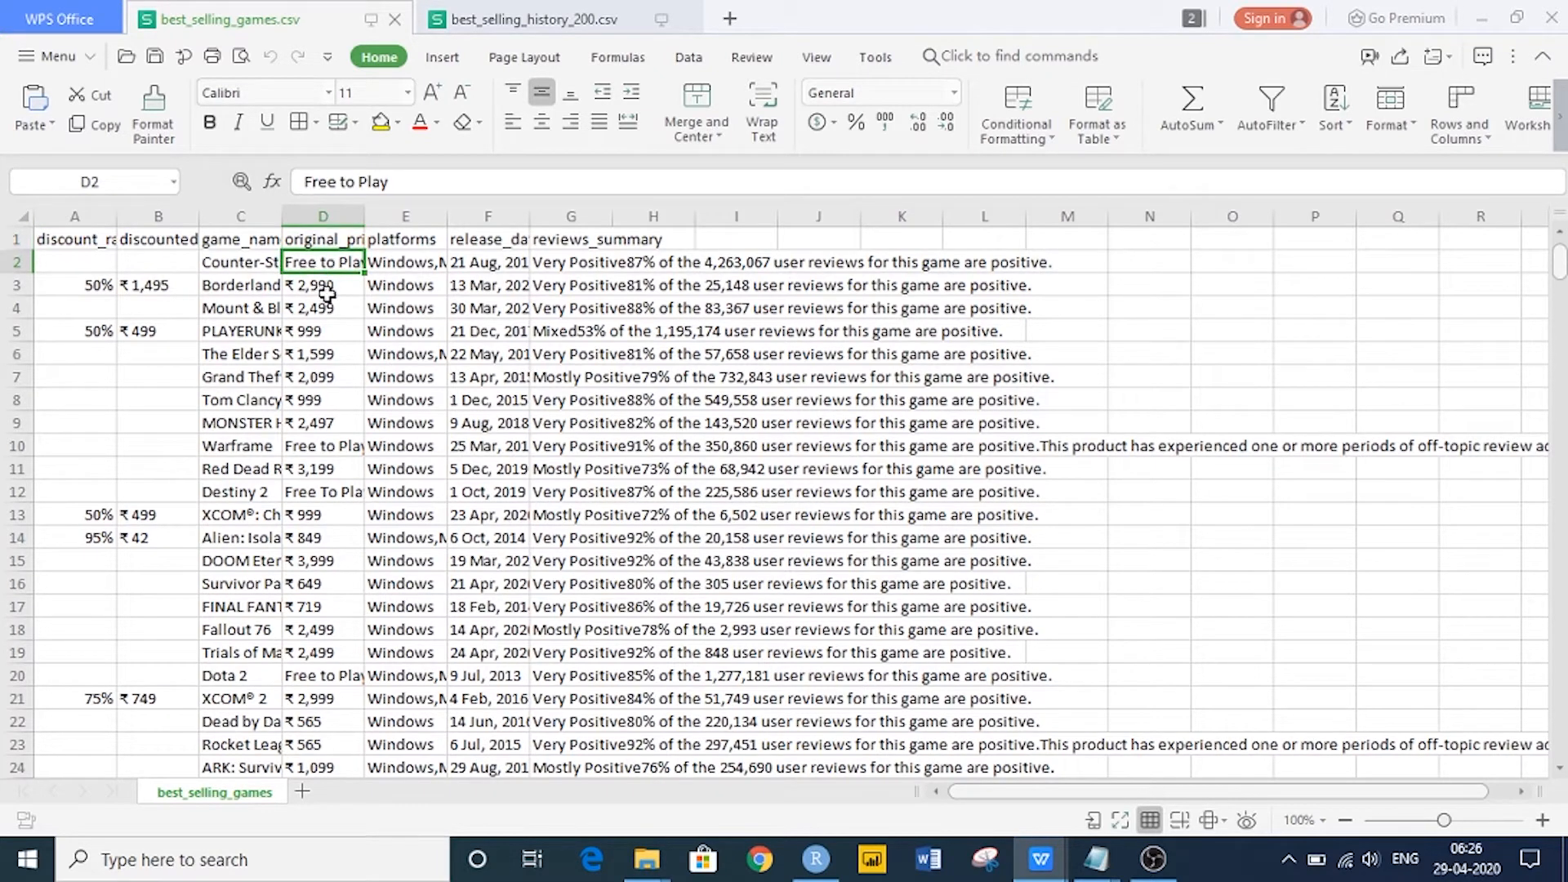
pyautogui.click(323, 292)
pyautogui.click(321, 311)
pyautogui.click(317, 351)
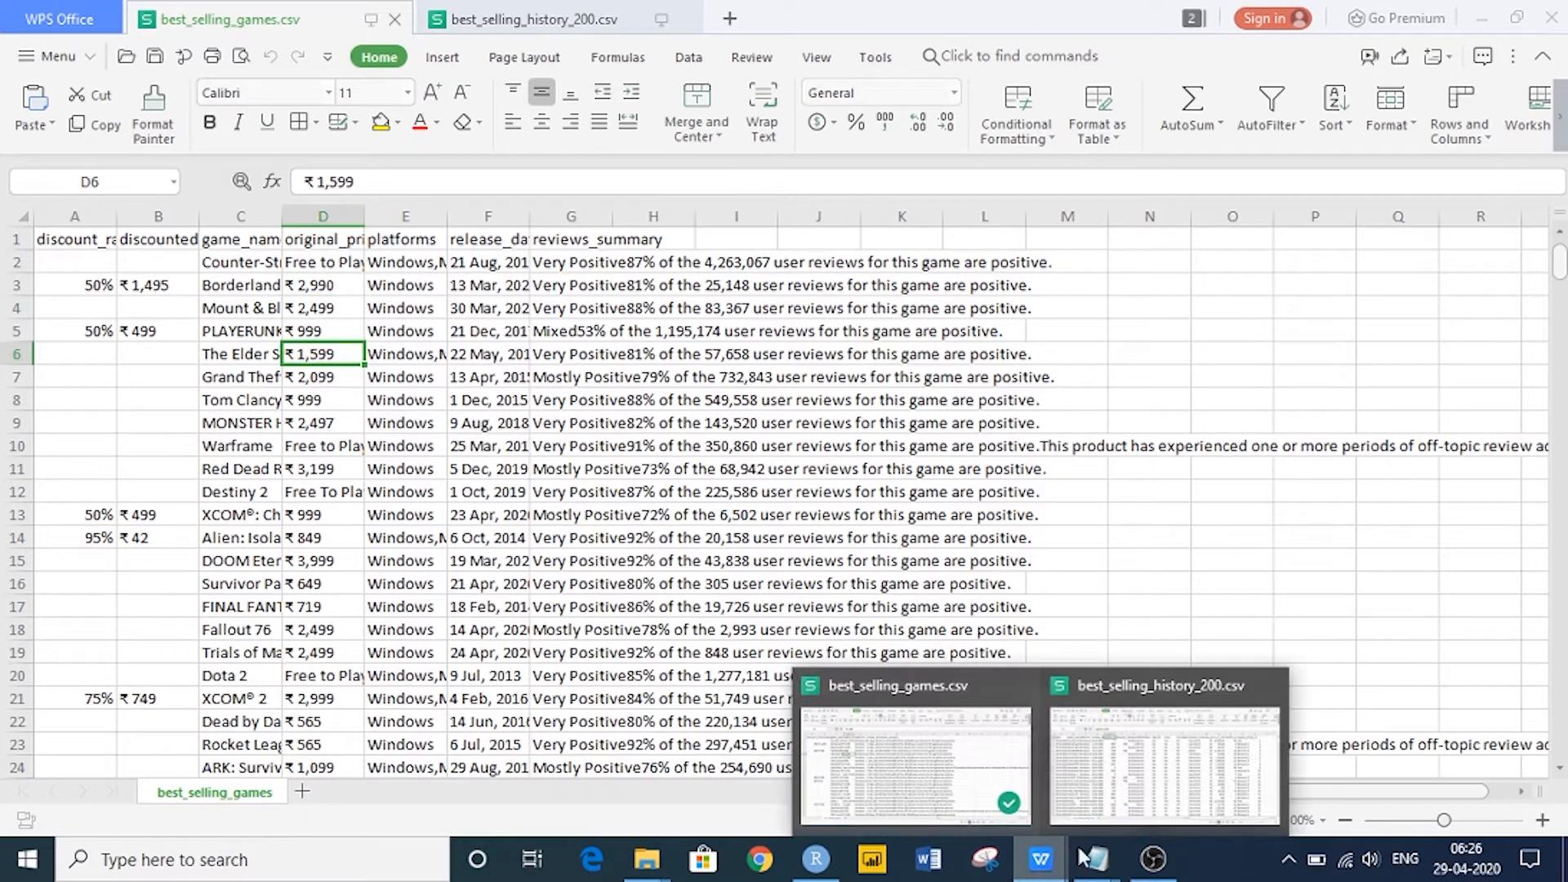
# Check the original_price column in the cleaned history file against the first raw price entry in best_selling_games.csv.
pyautogui.click(1163, 802)
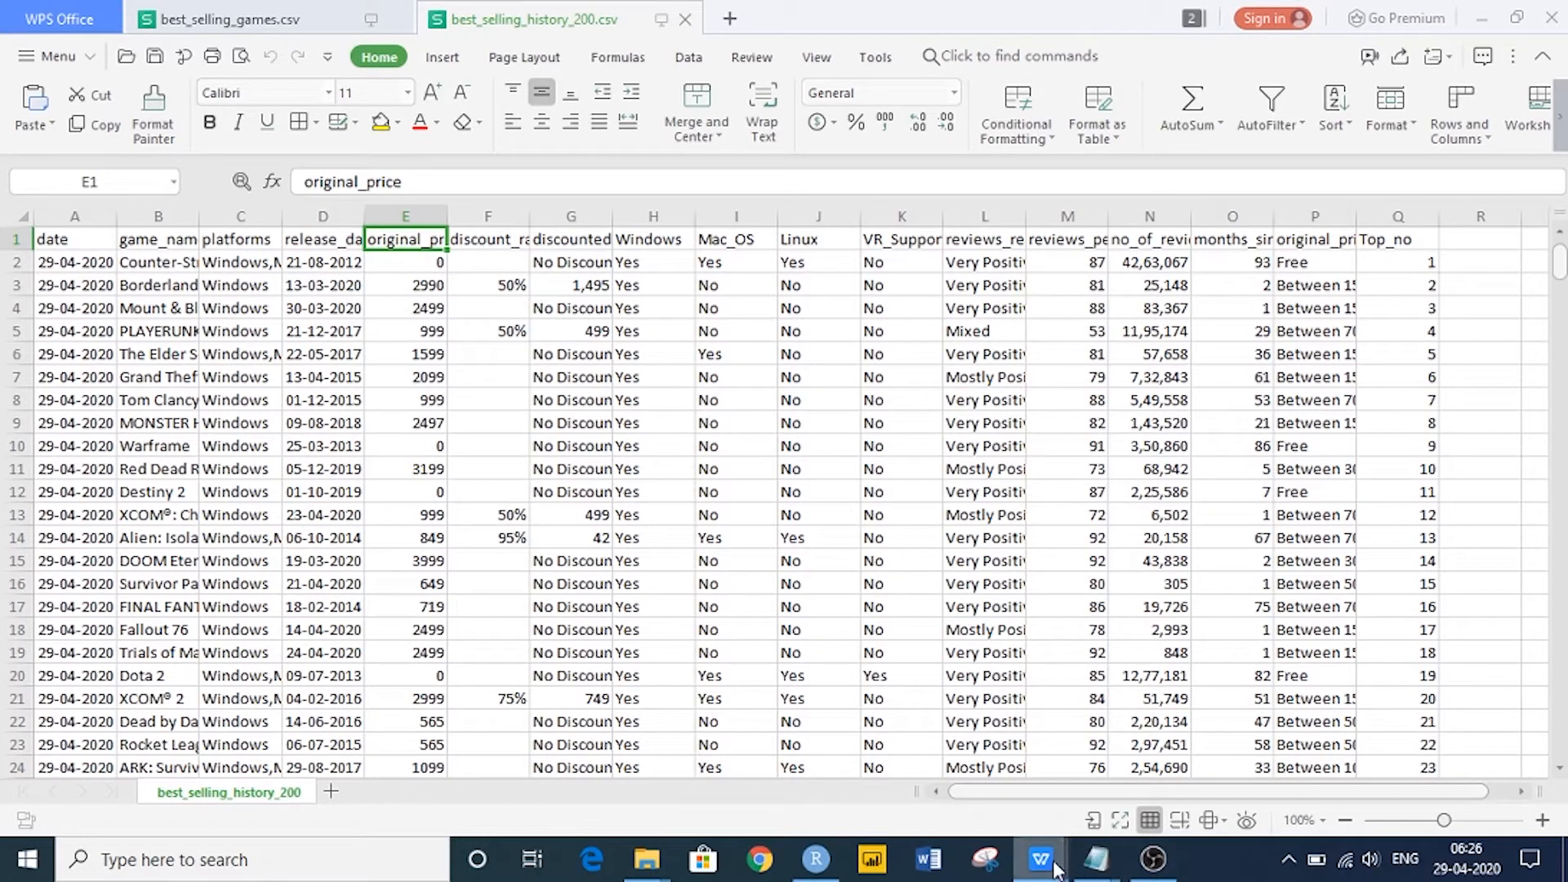
pyautogui.moveTo(1053, 865)
pyautogui.click(960, 764)
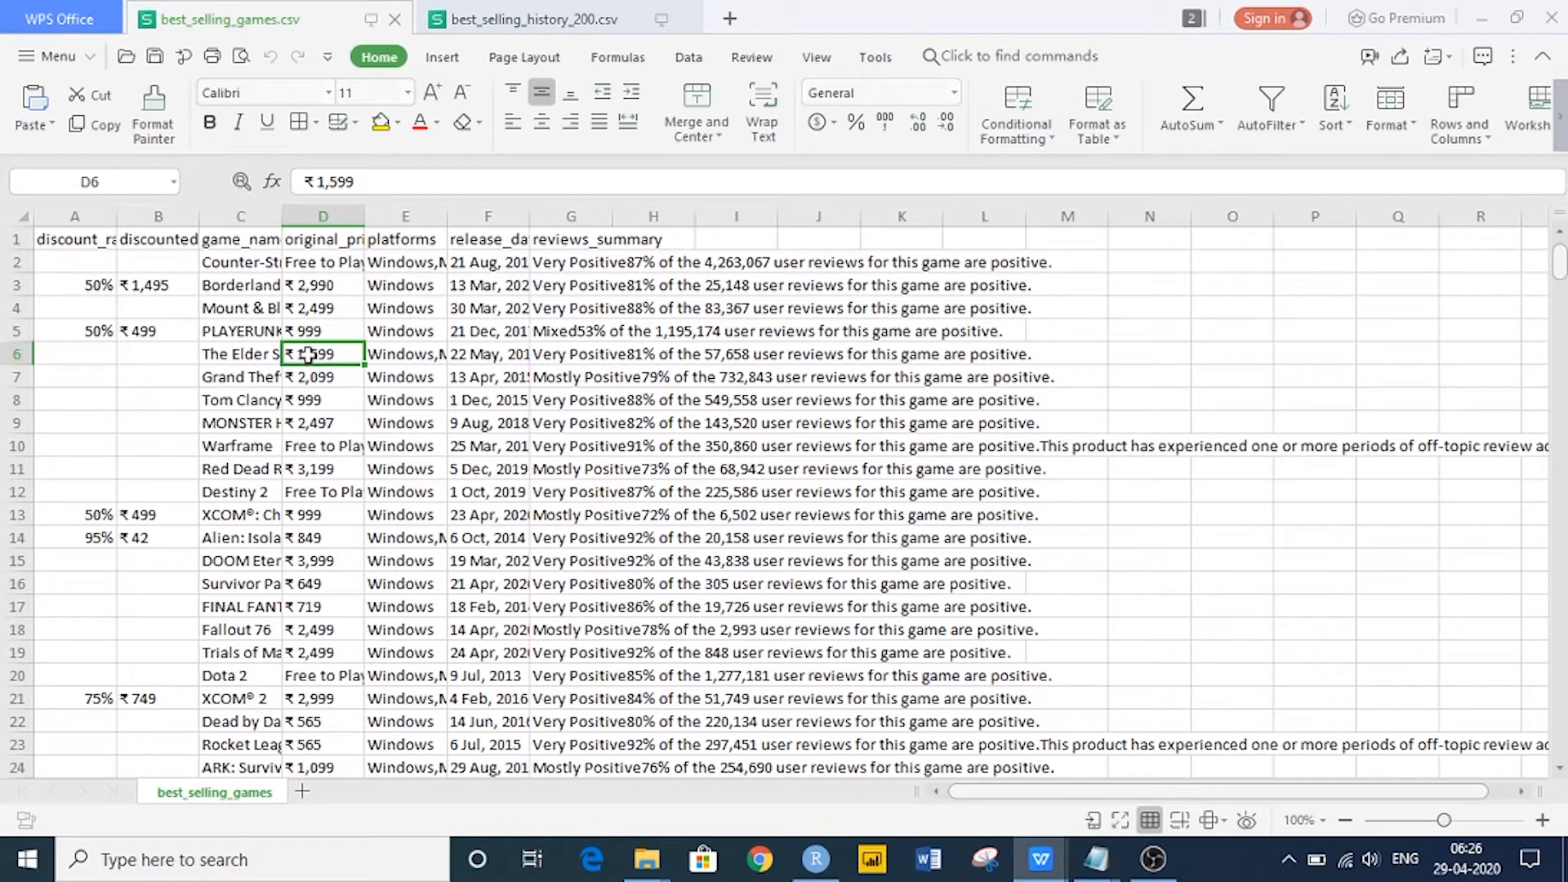
pyautogui.click(301, 263)
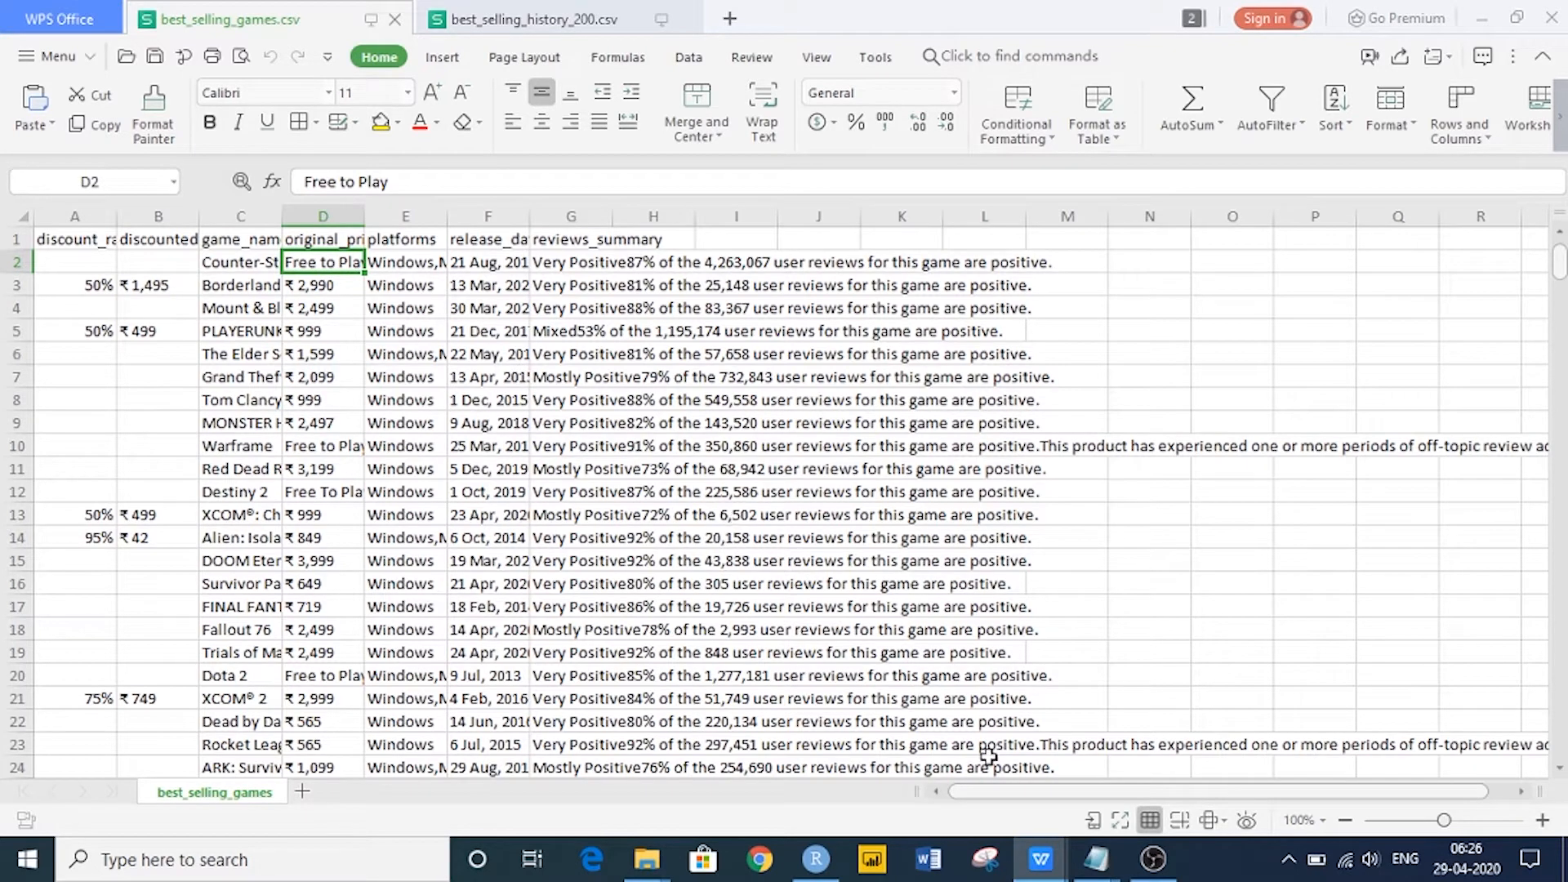
# Examine the discount_rate and discounted_price columns in best_selling_history_200.csv and compare them with the raw best_selling_games.csv.
pyautogui.moveTo(1033, 865)
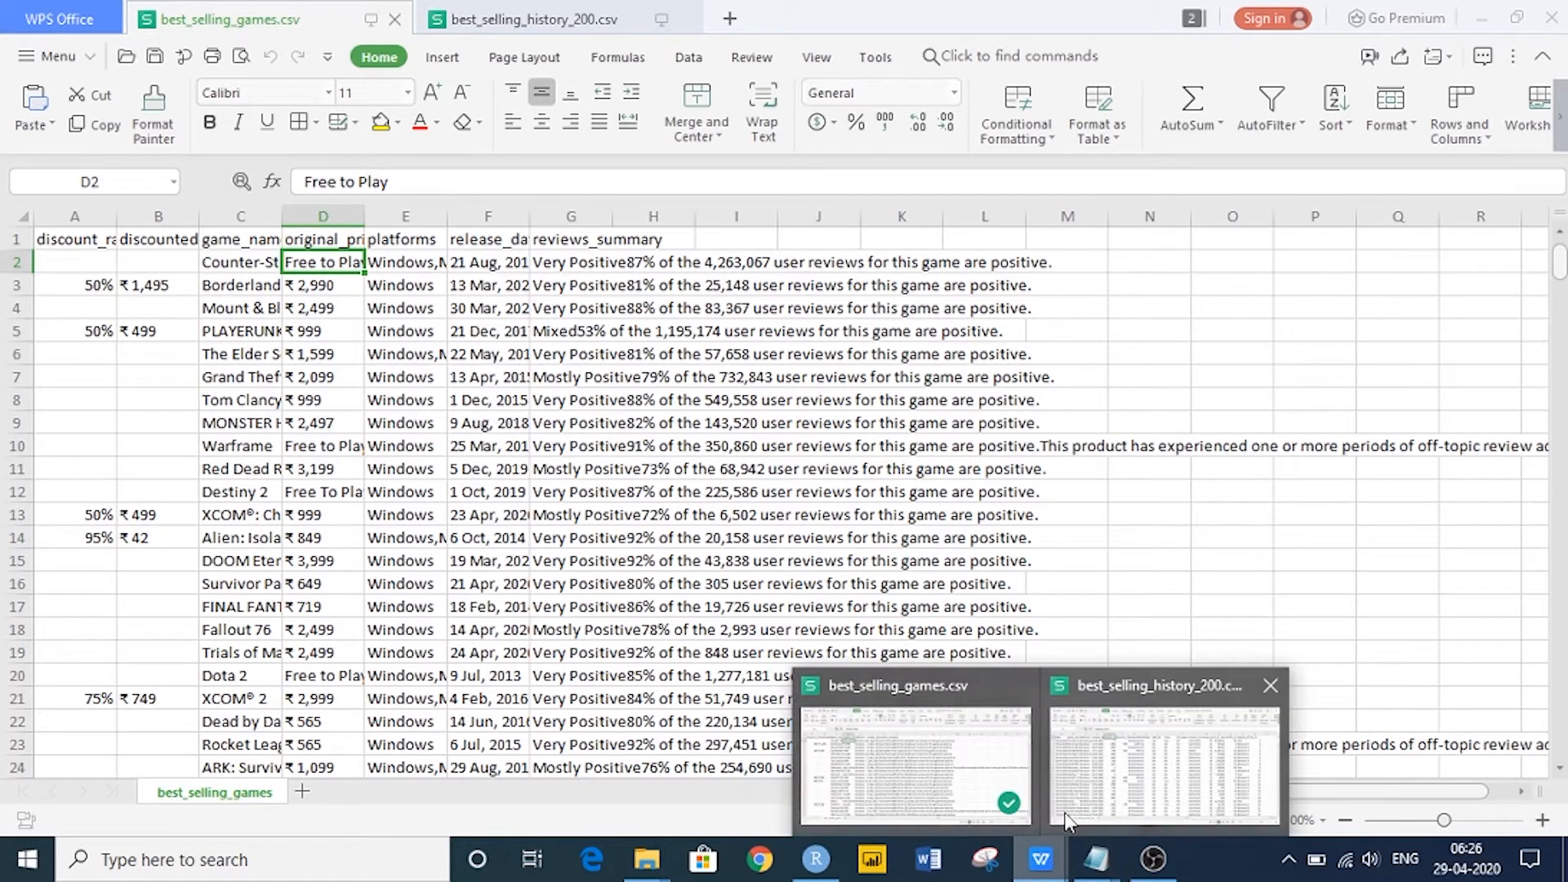
pyautogui.click(1098, 788)
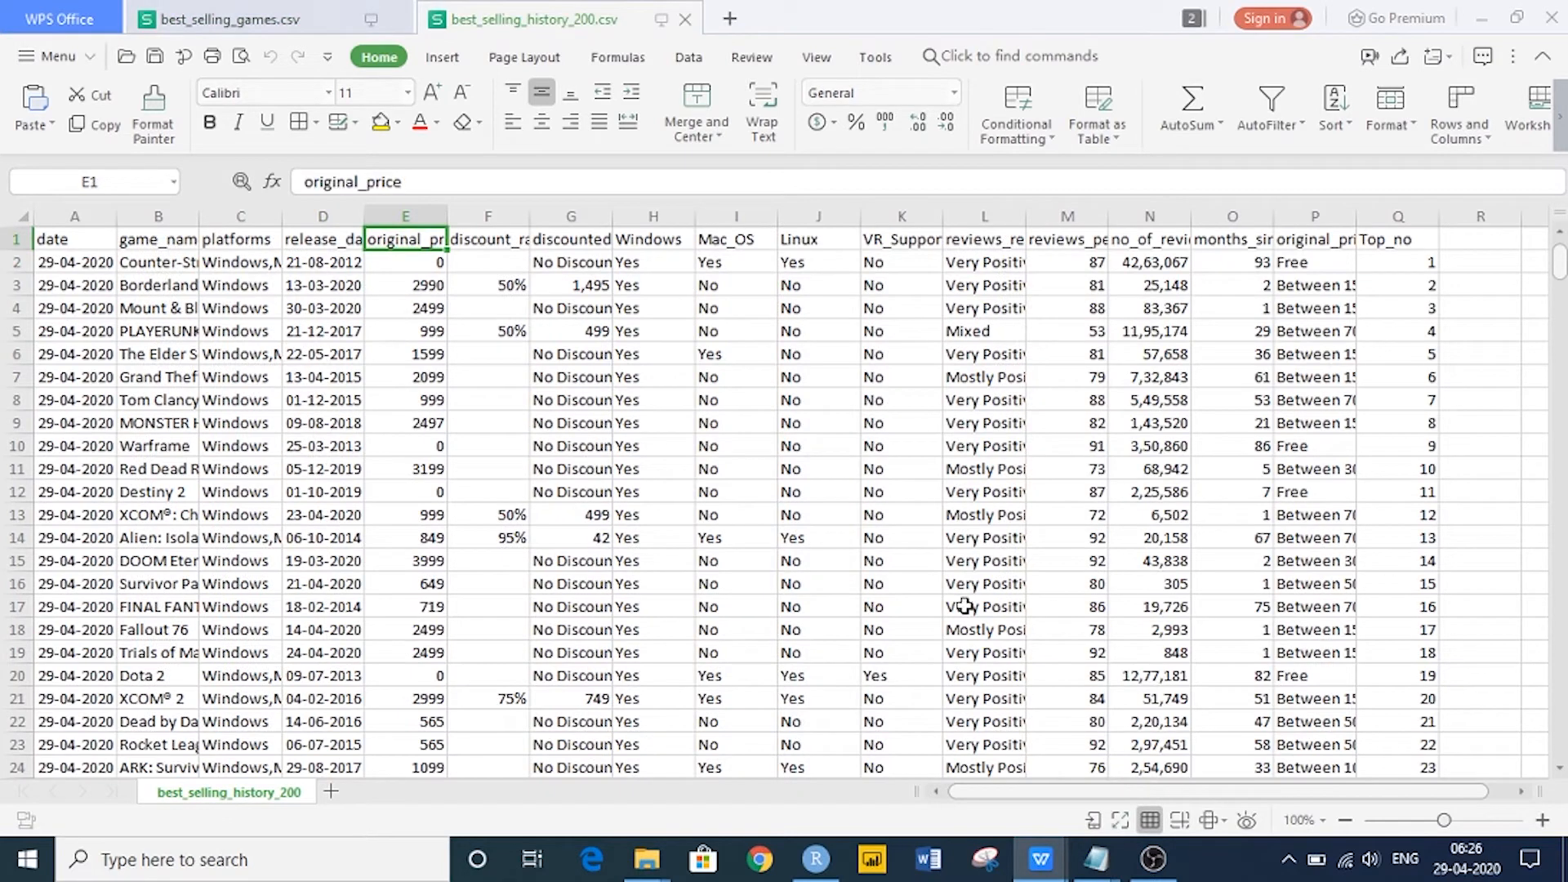
pyautogui.click(482, 241)
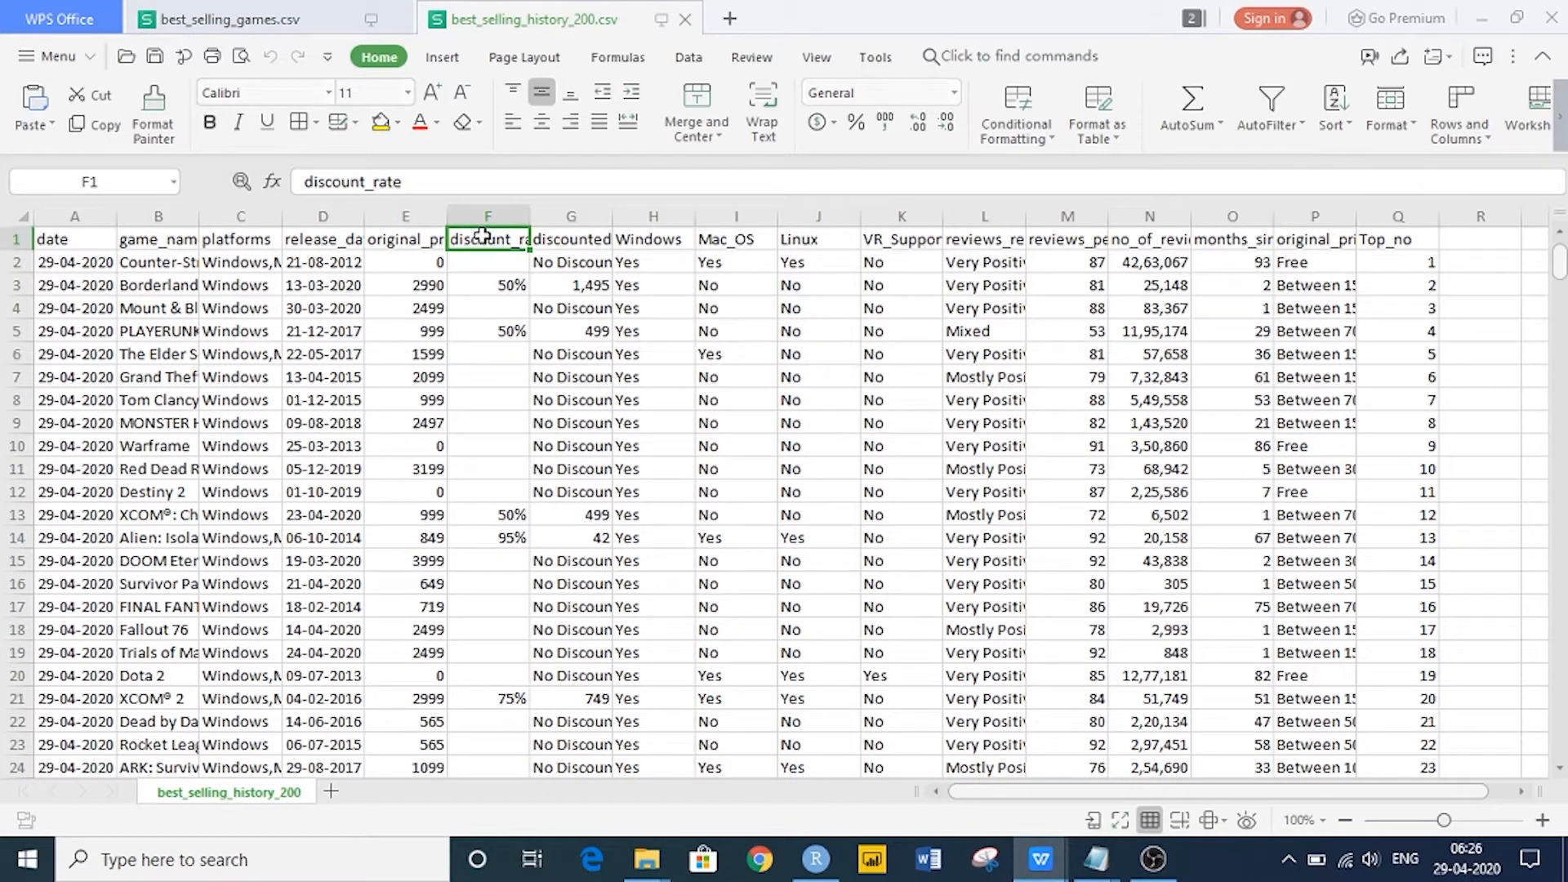
pyautogui.click(575, 239)
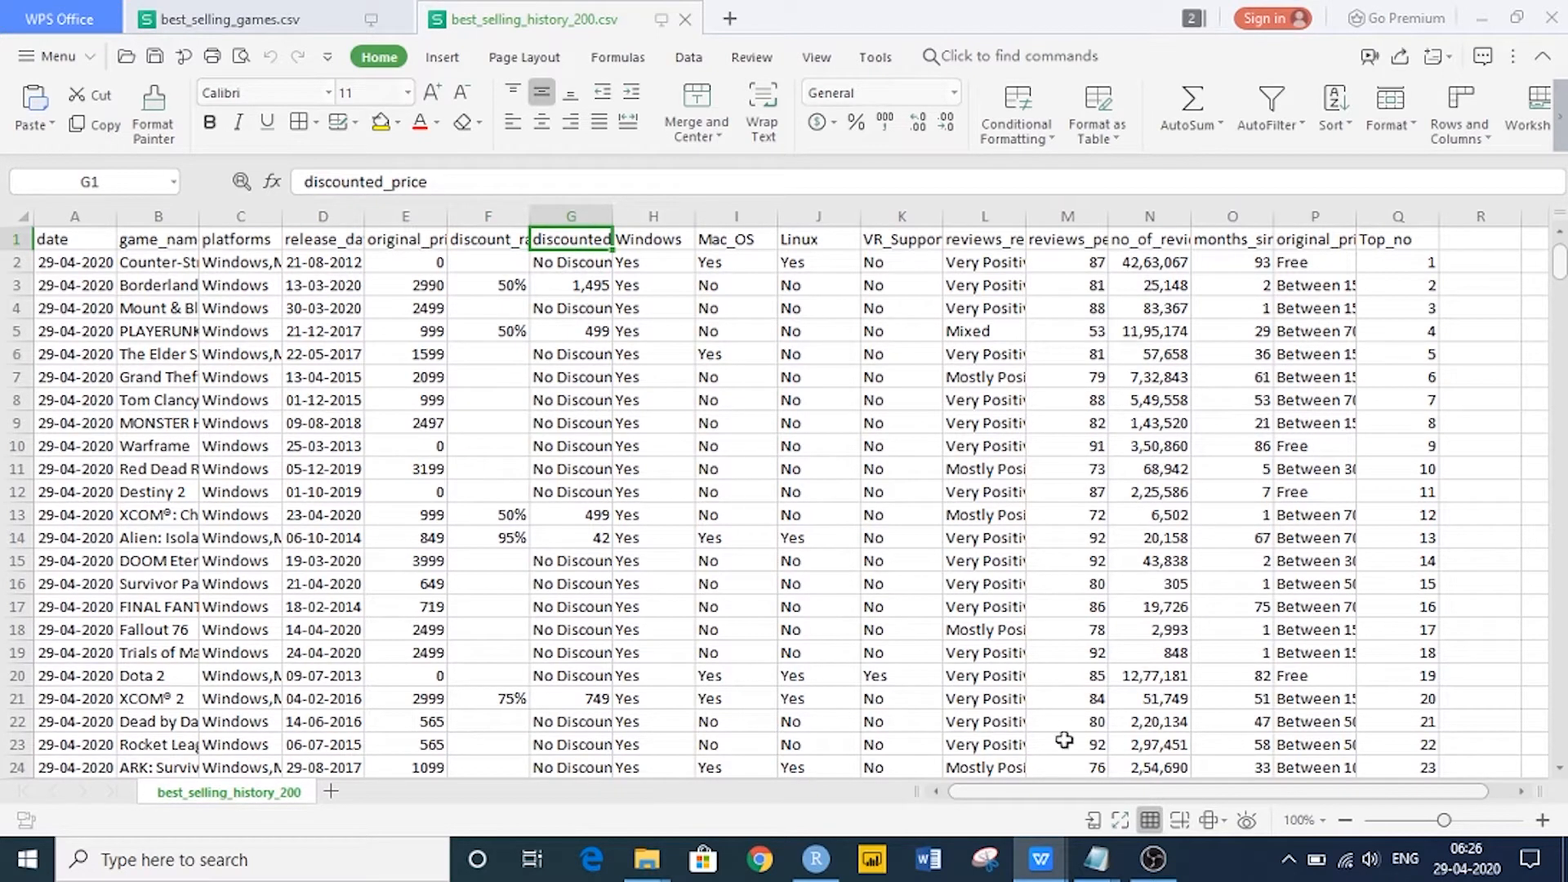
pyautogui.moveTo(1040, 857)
pyautogui.click(920, 796)
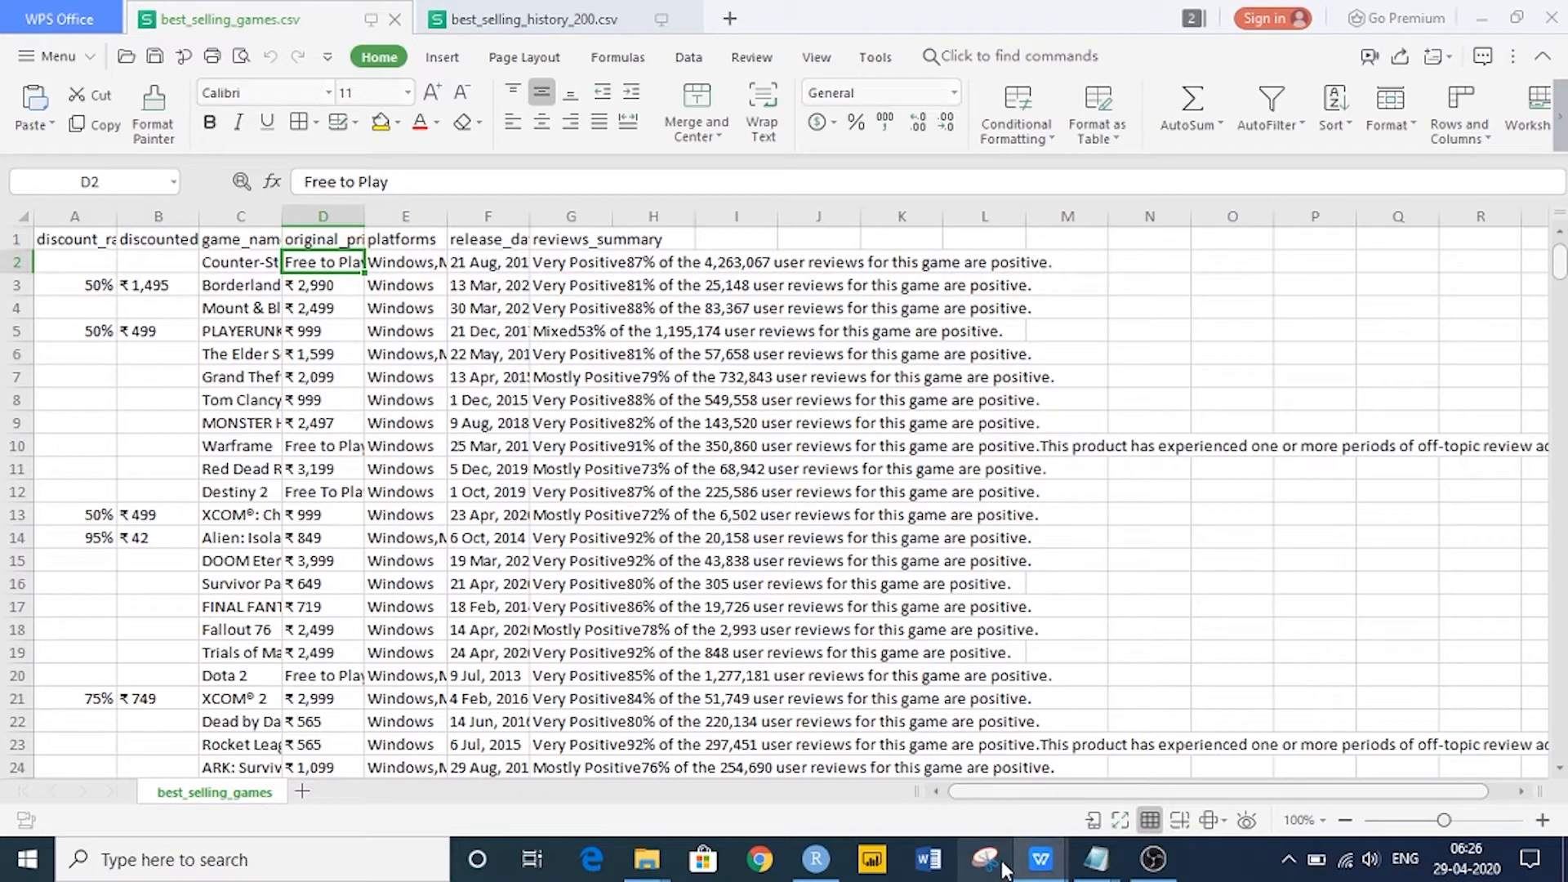
# Examine the Windows, Mac_OS, Linux and VR_Supported columns in best_selling_history_200.csv.
pyautogui.moveTo(1031, 864)
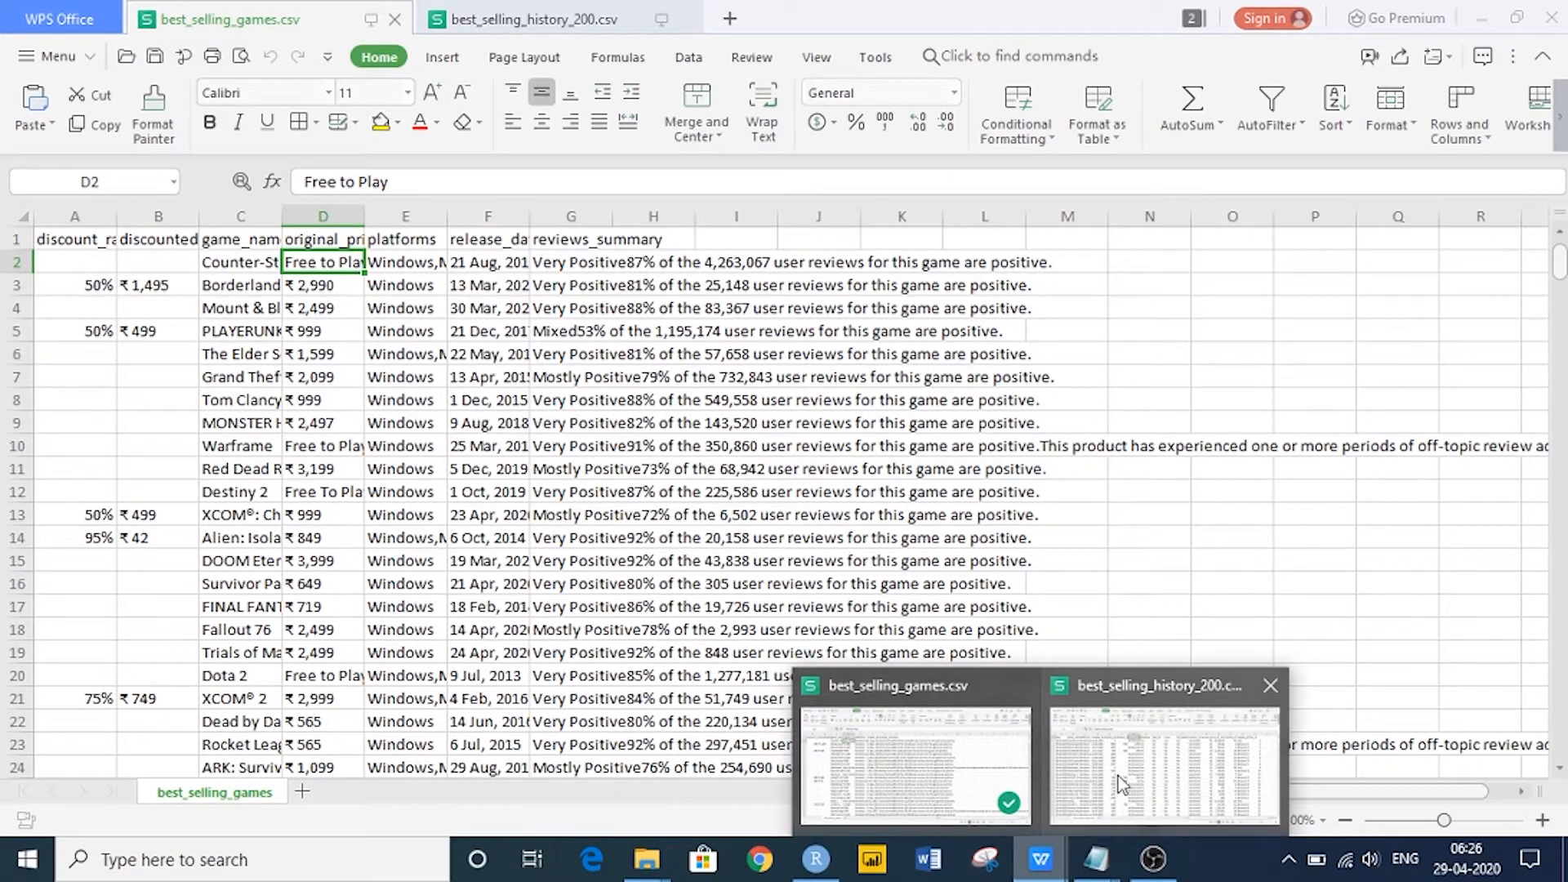
pyautogui.click(1131, 760)
pyautogui.click(645, 245)
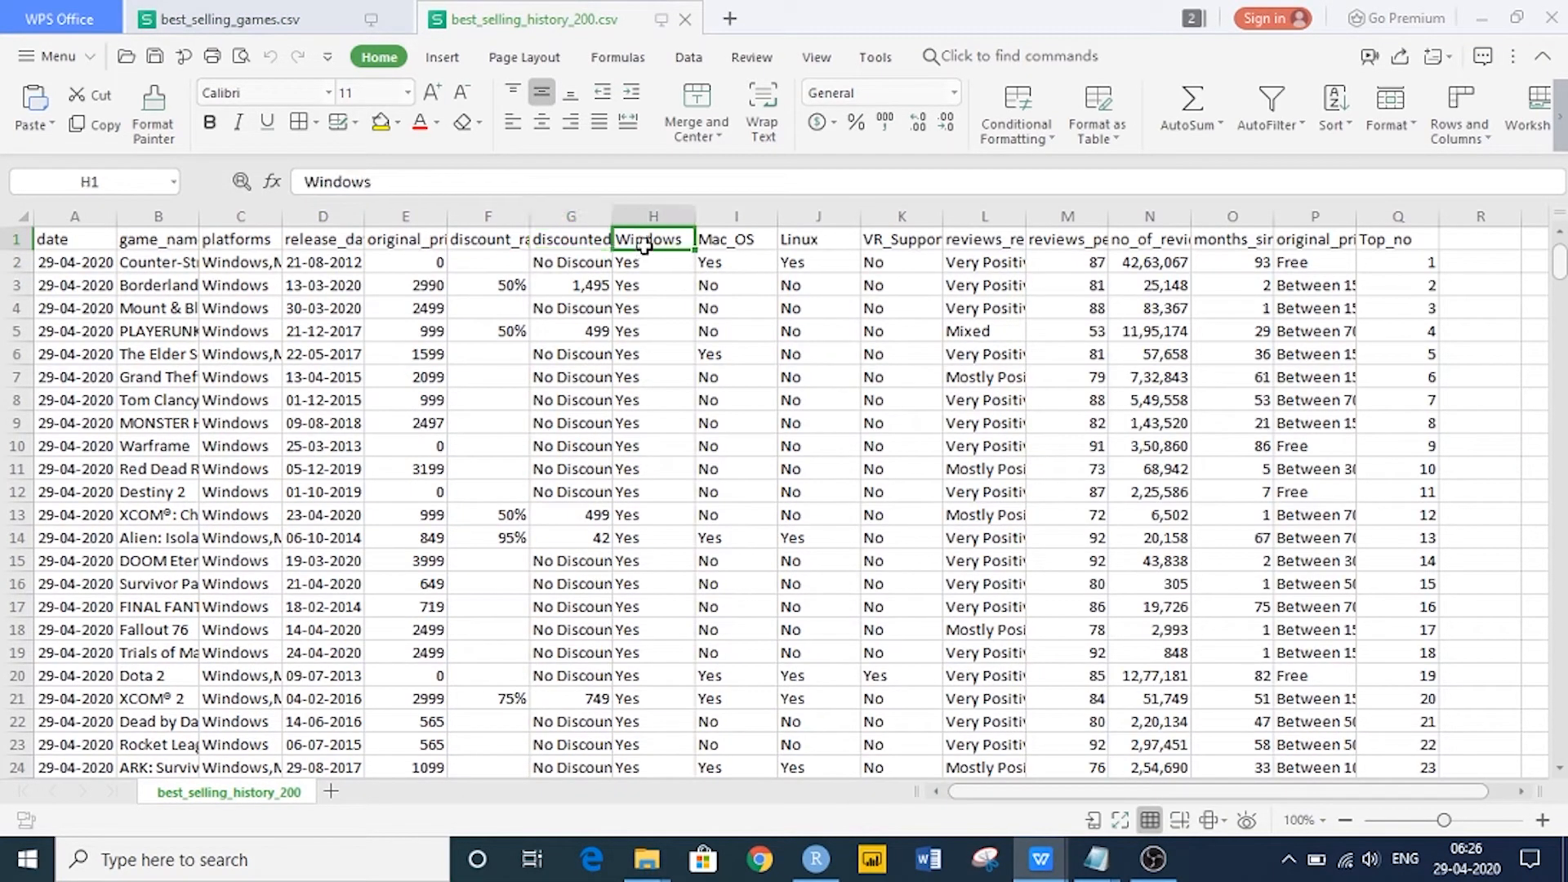
pyautogui.click(725, 237)
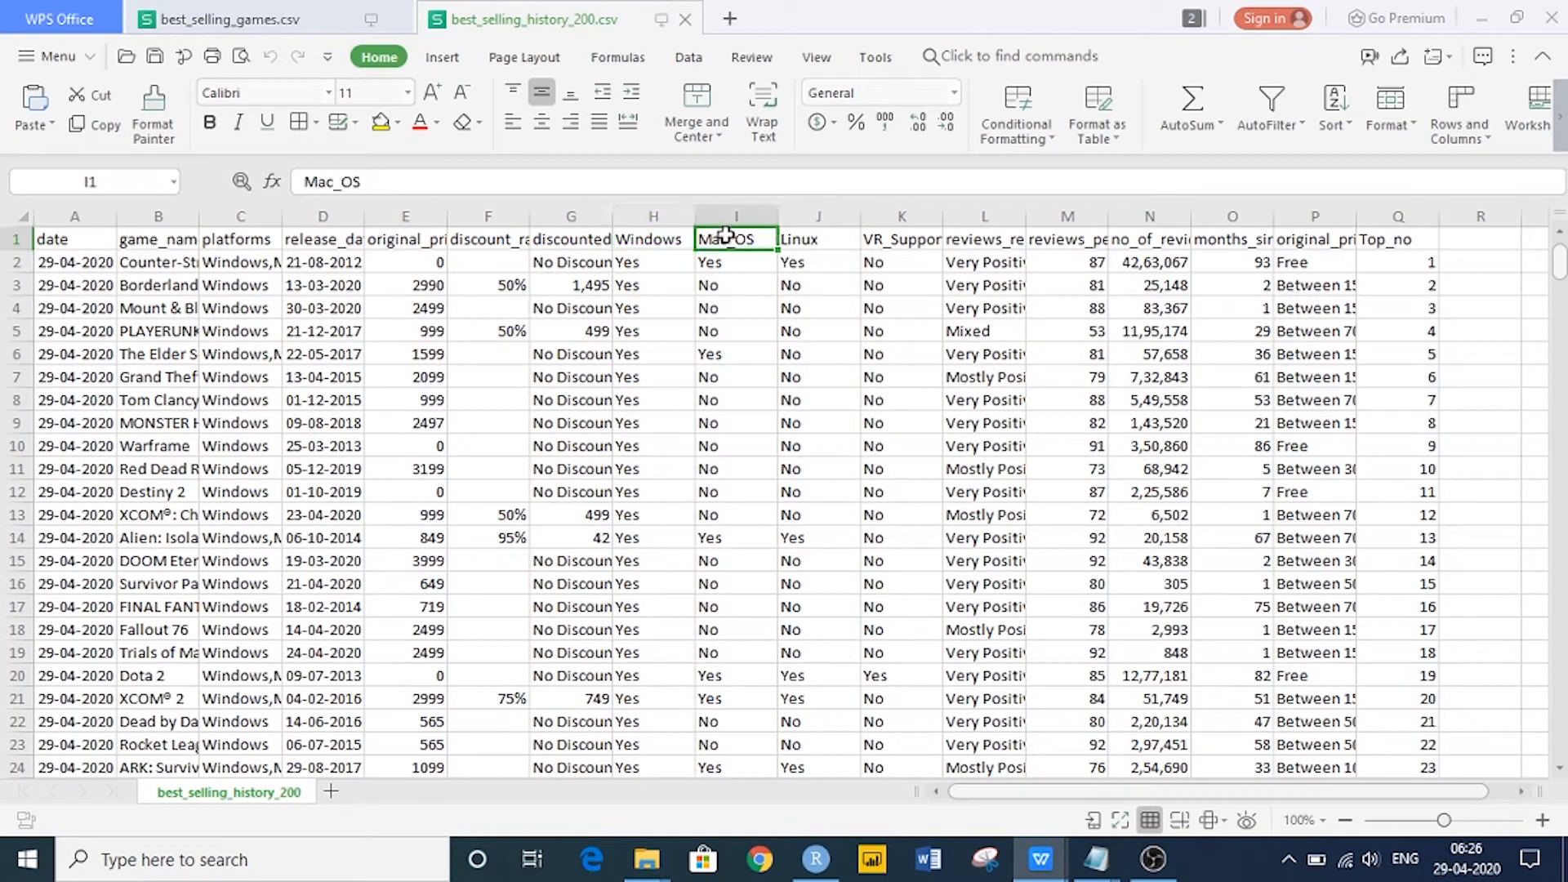
pyautogui.click(799, 239)
pyautogui.click(911, 238)
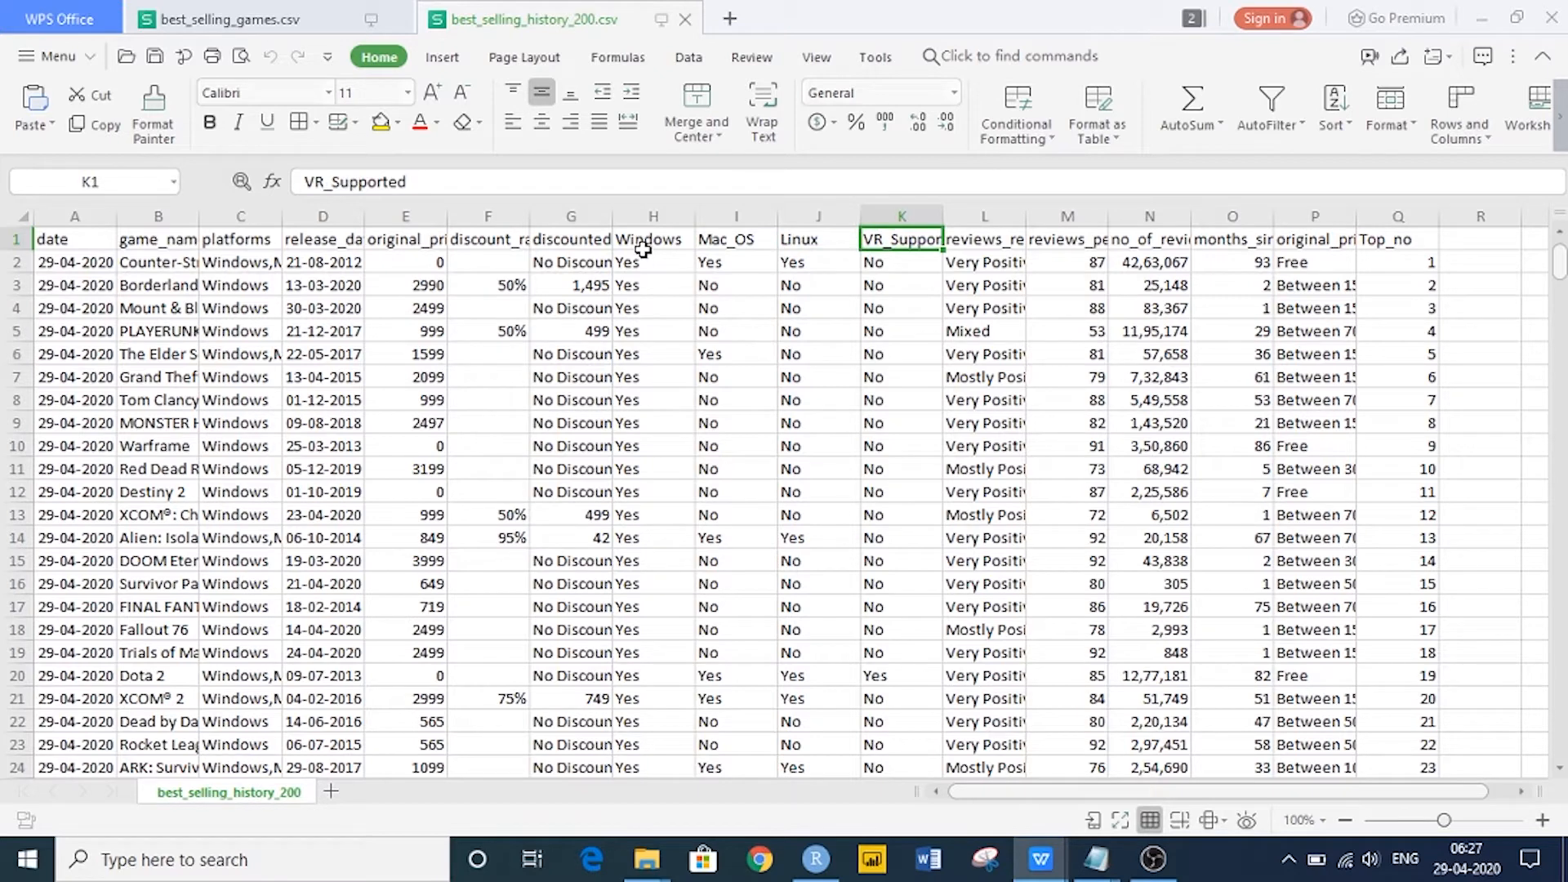
# Widen the platforms column in best_selling_history_200.csv to fit its contents.
pyautogui.click(236, 239)
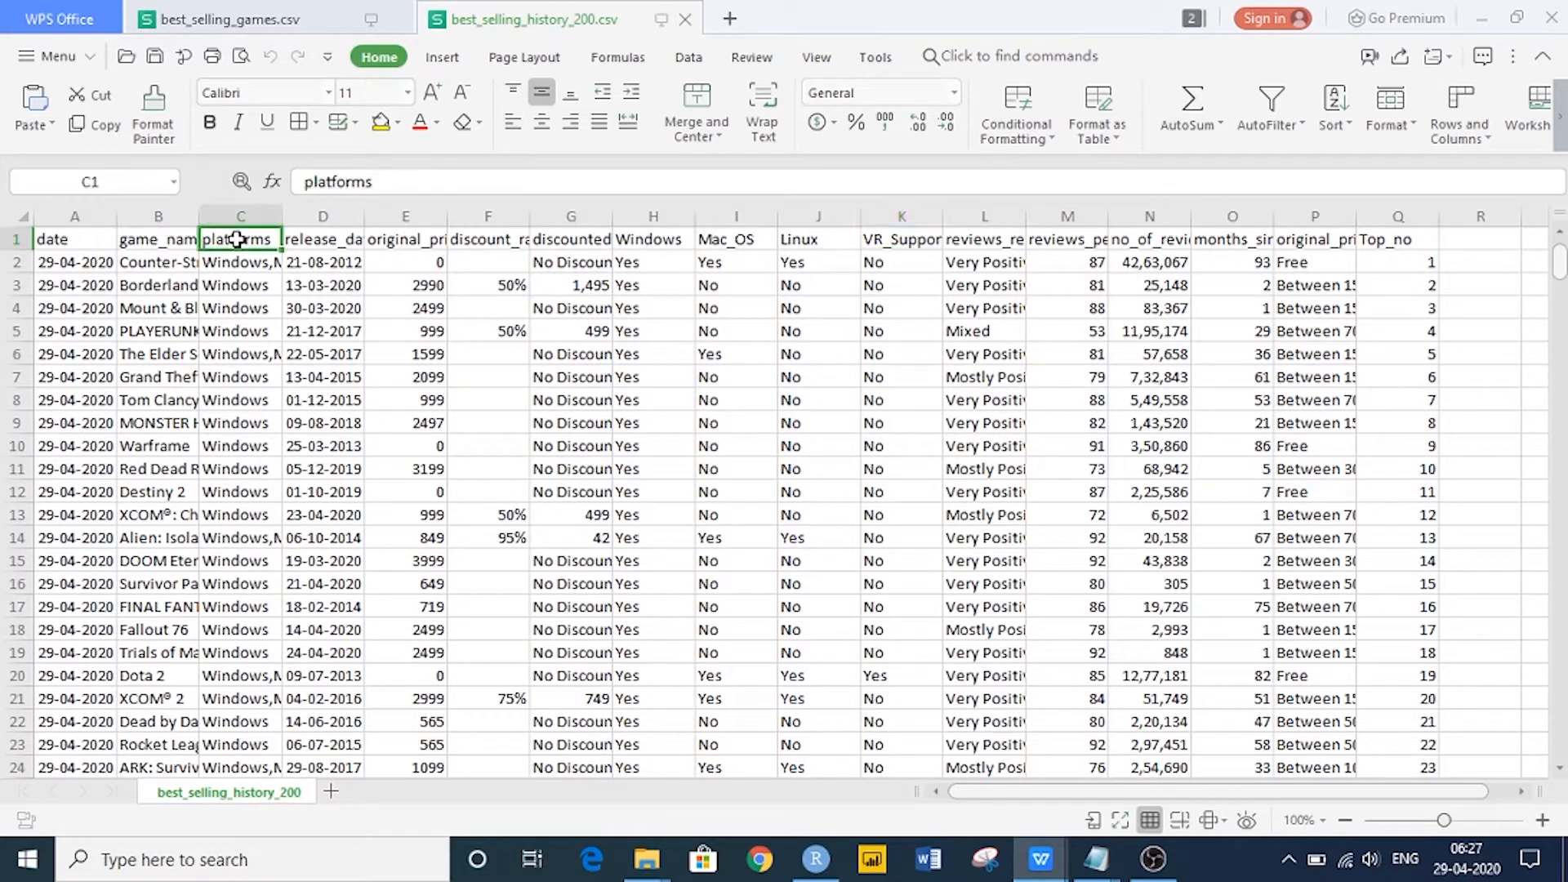
pyautogui.doubleClick(282, 216)
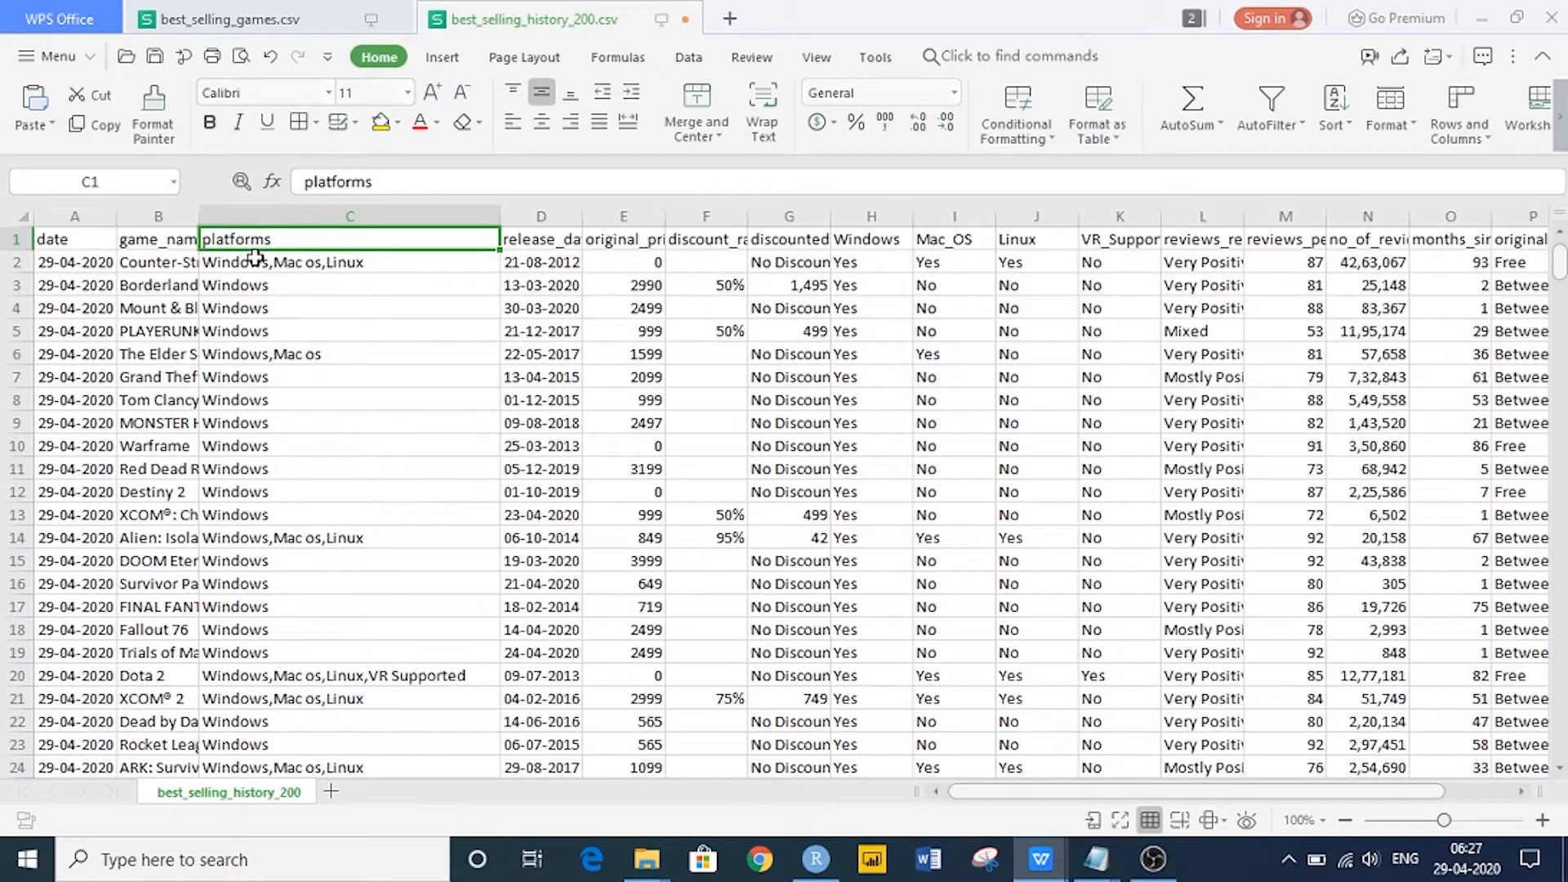
# Compare the platforms entries with the Mac_OS, Linux and VR_Supported columns in best_selling_history_200.csv.
pyautogui.click(217, 681)
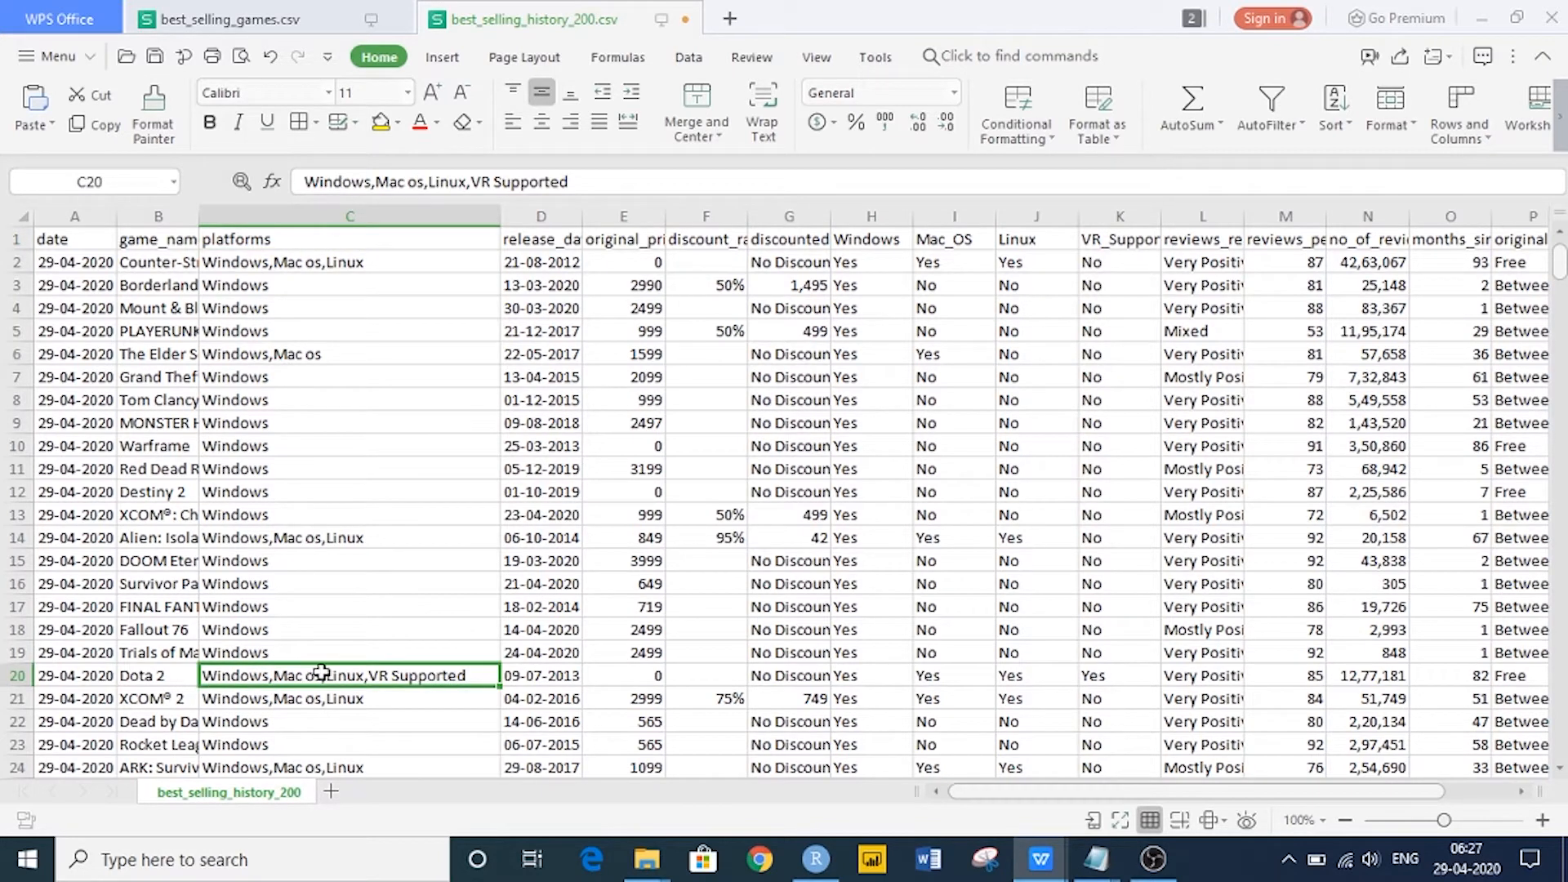
pyautogui.click(242, 262)
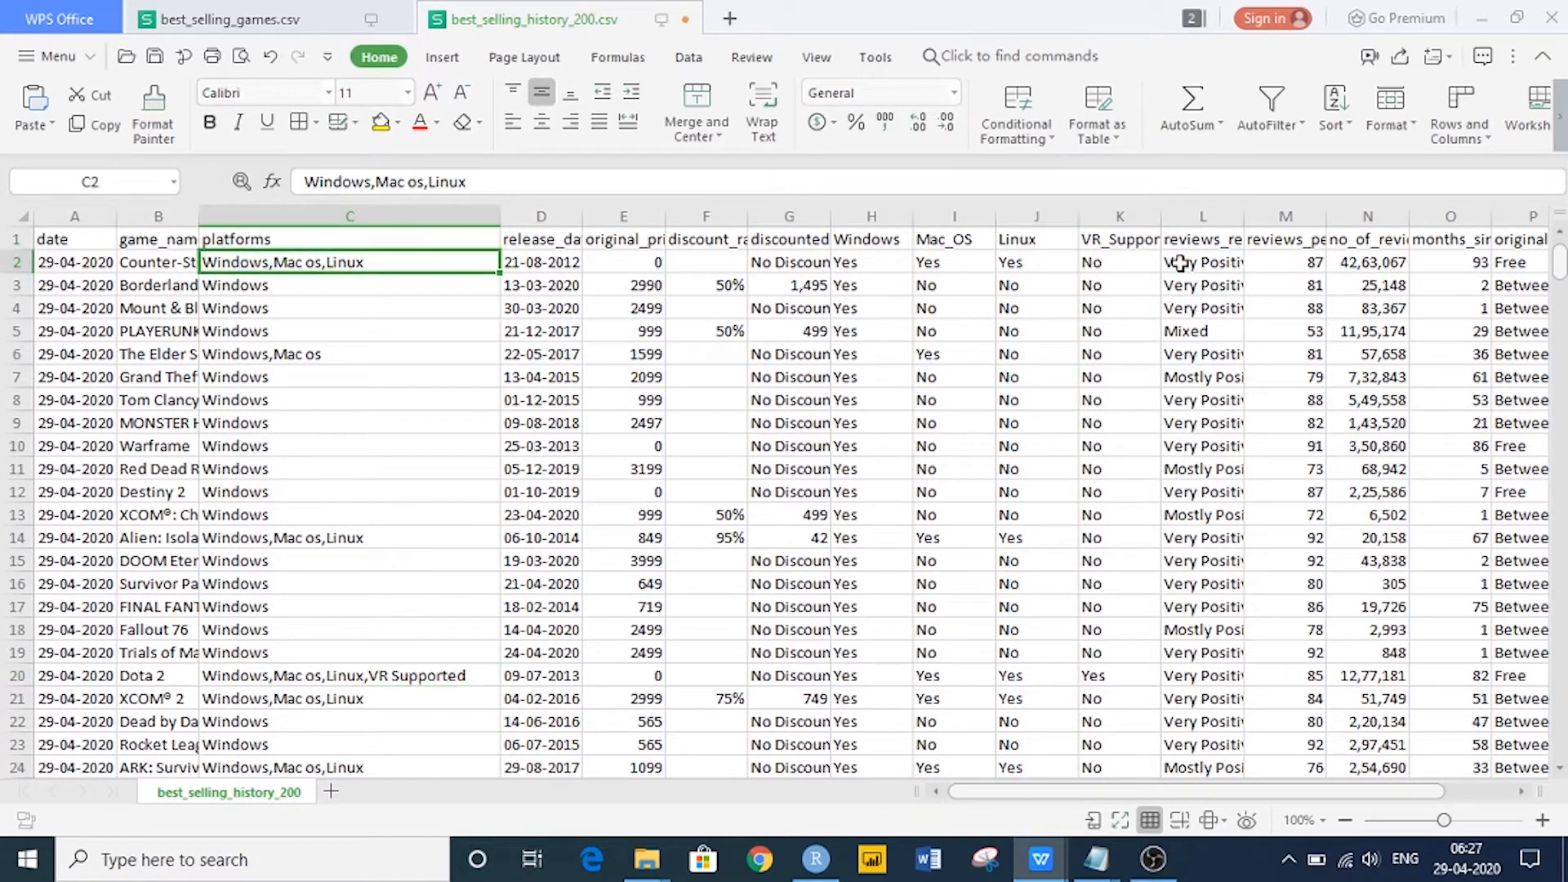
pyautogui.click(964, 241)
pyautogui.click(1044, 240)
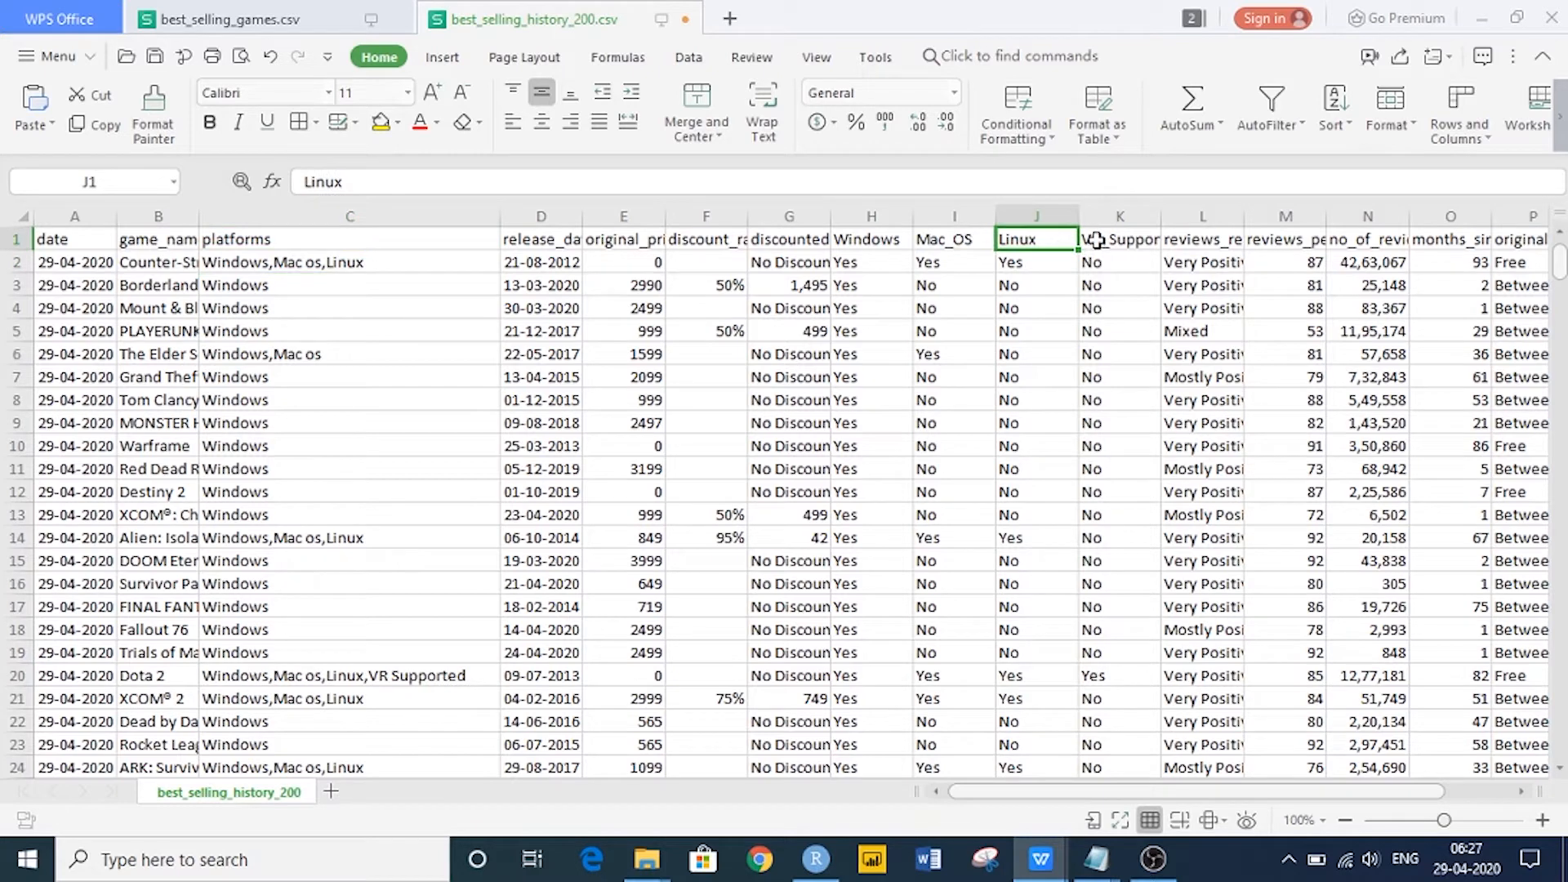
pyautogui.click(1094, 239)
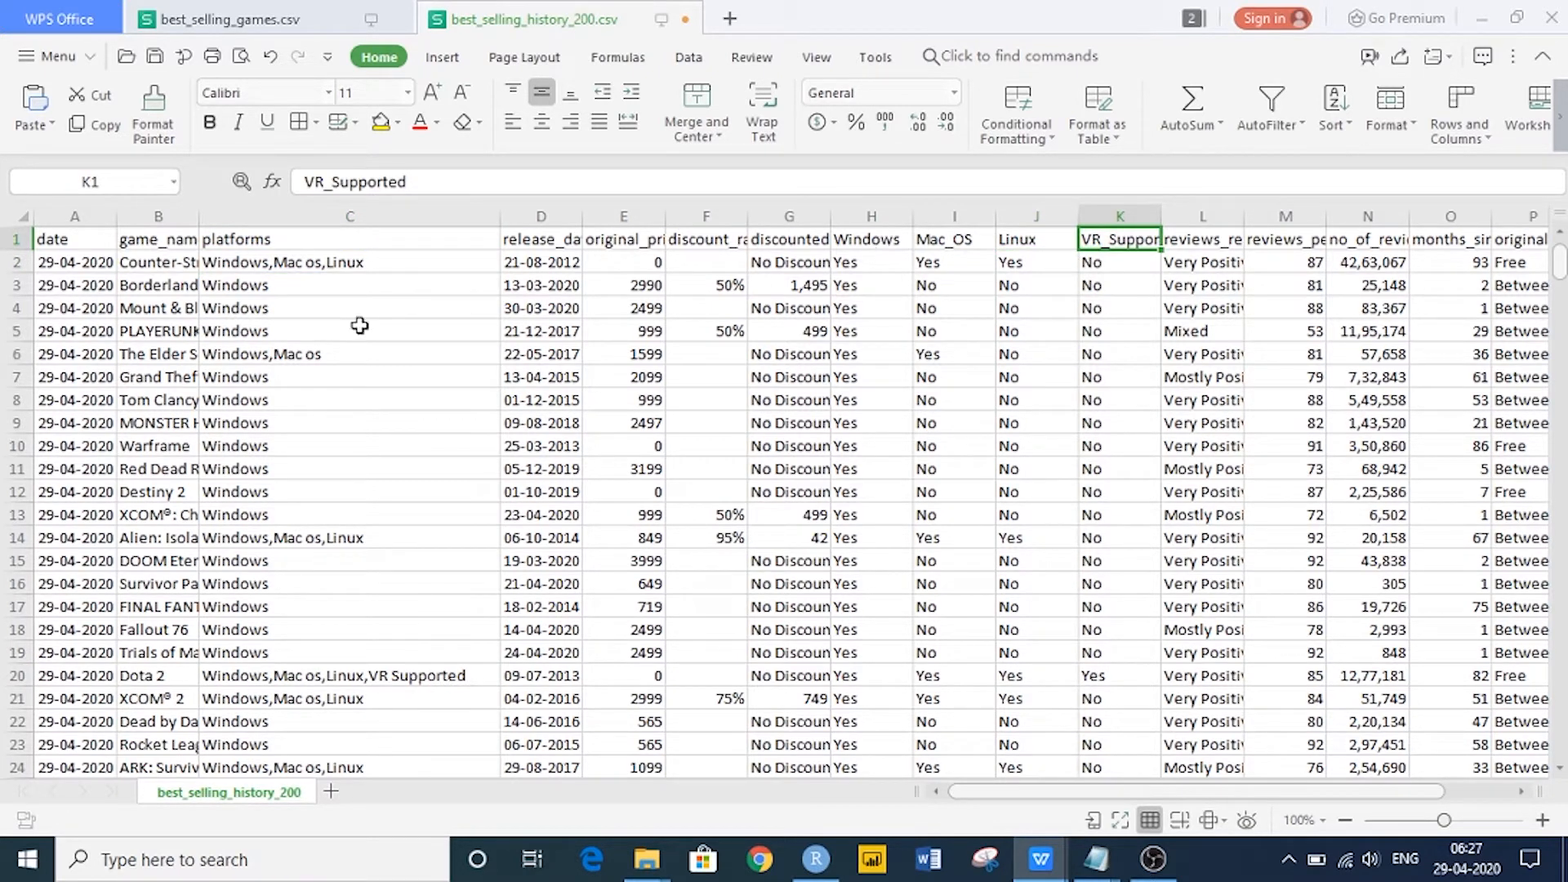
pyautogui.click(923, 262)
pyautogui.click(928, 283)
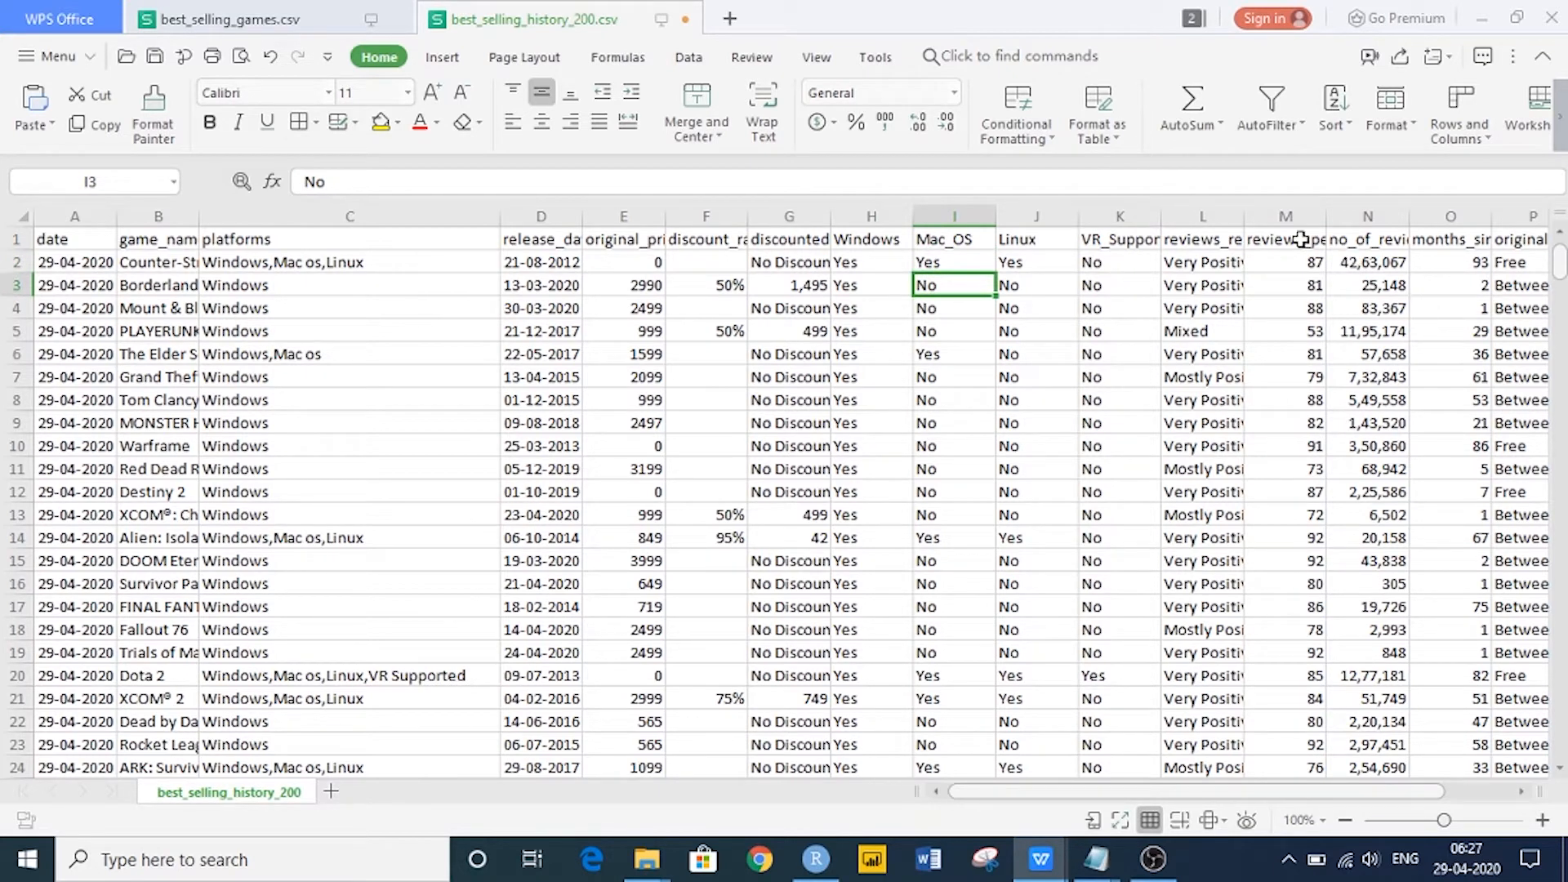
# Check the reviews_remarks column against the first reviews_summary entry in the raw best_selling_games.csv.
pyautogui.click(1197, 243)
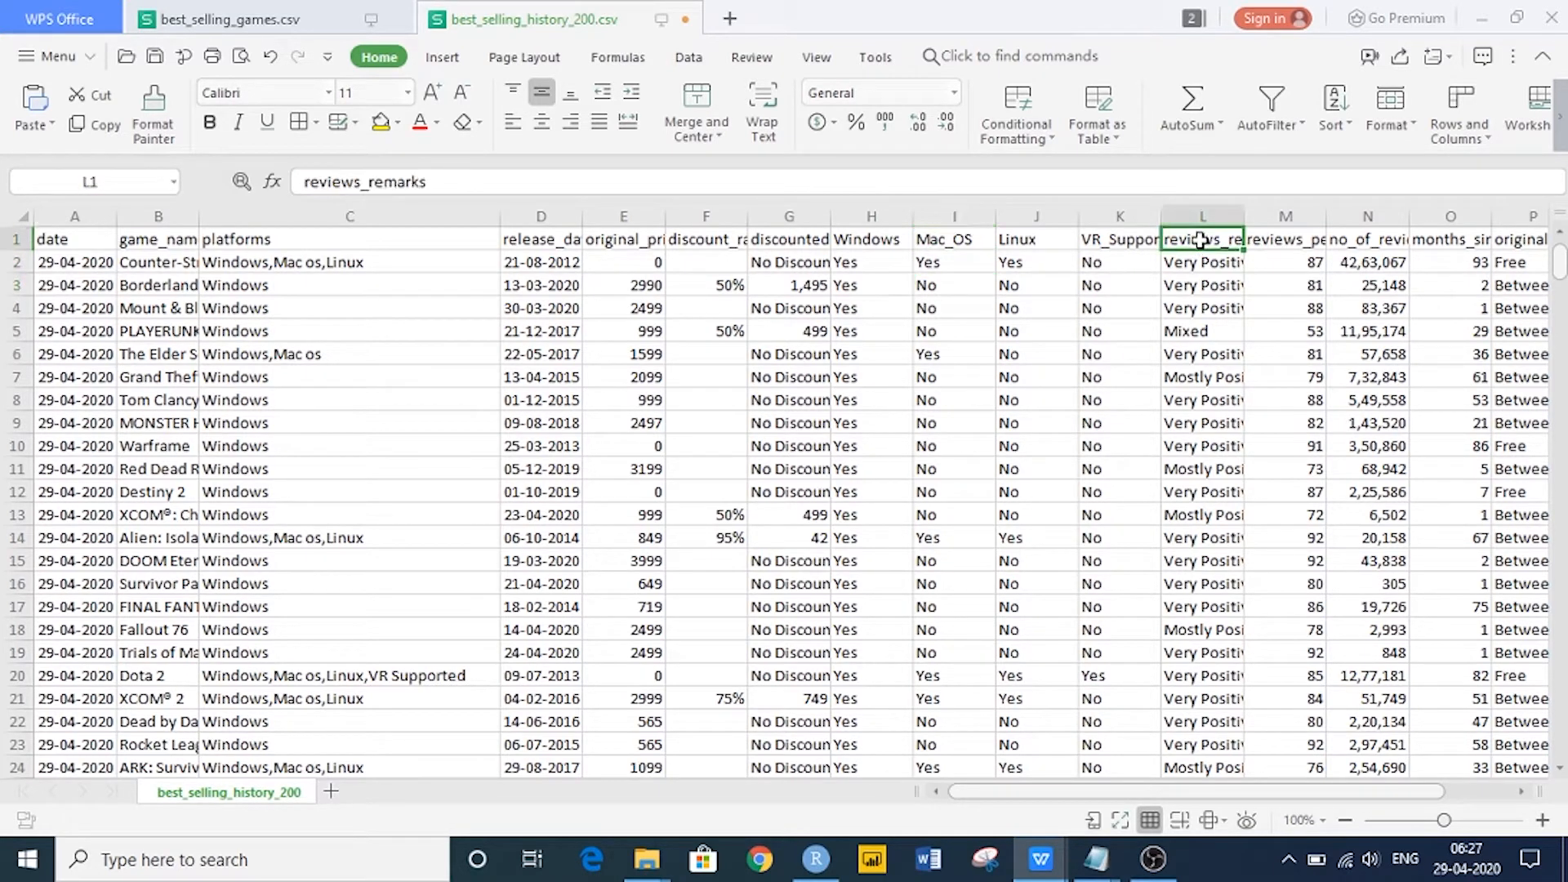
pyautogui.moveTo(1035, 863)
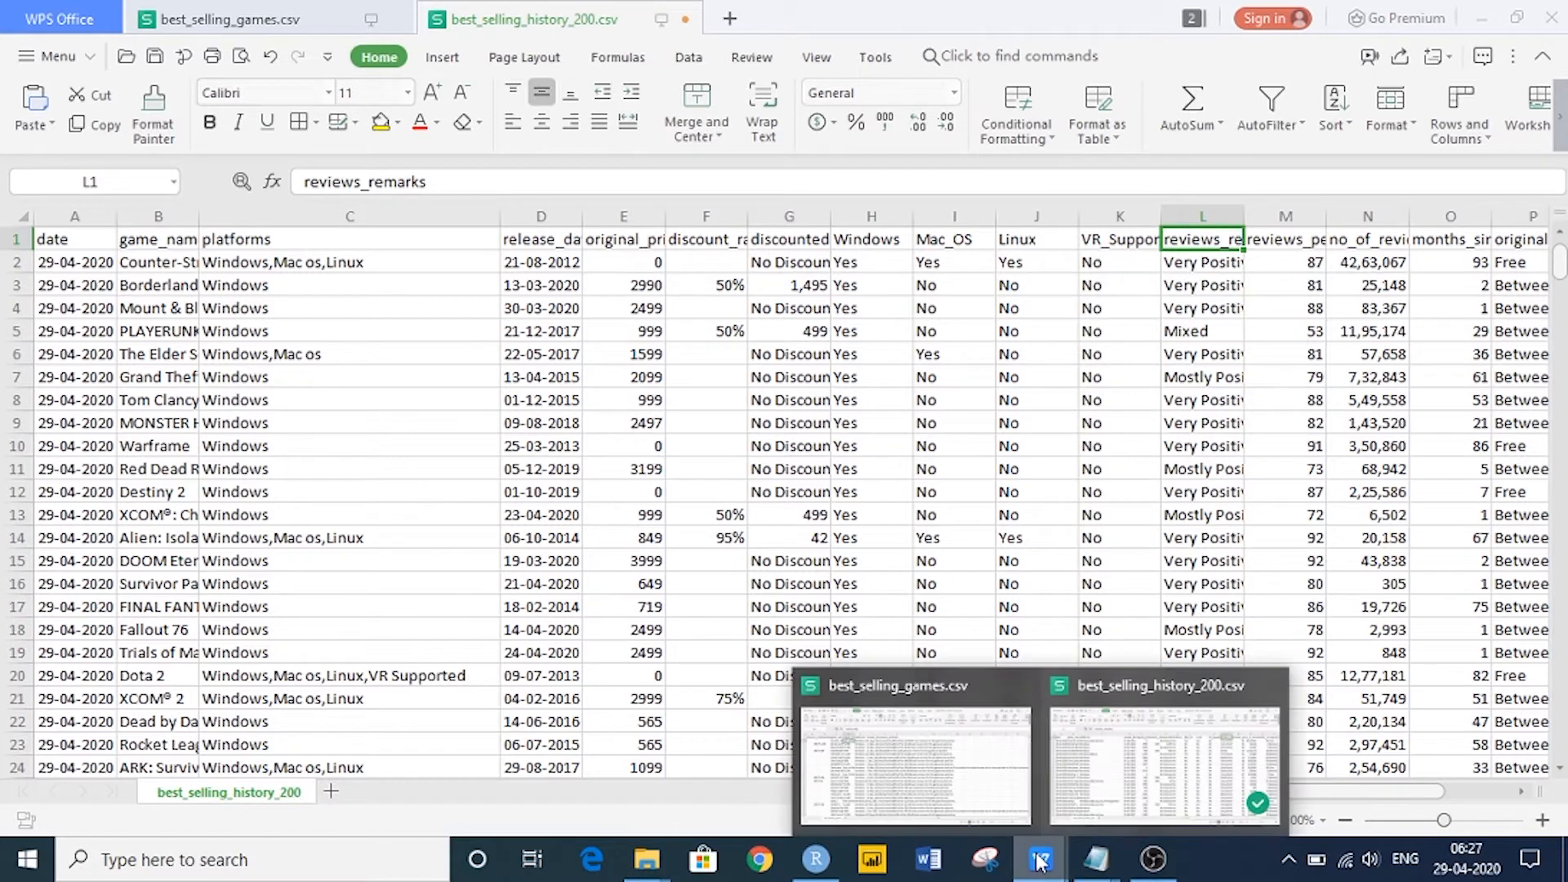
pyautogui.click(960, 746)
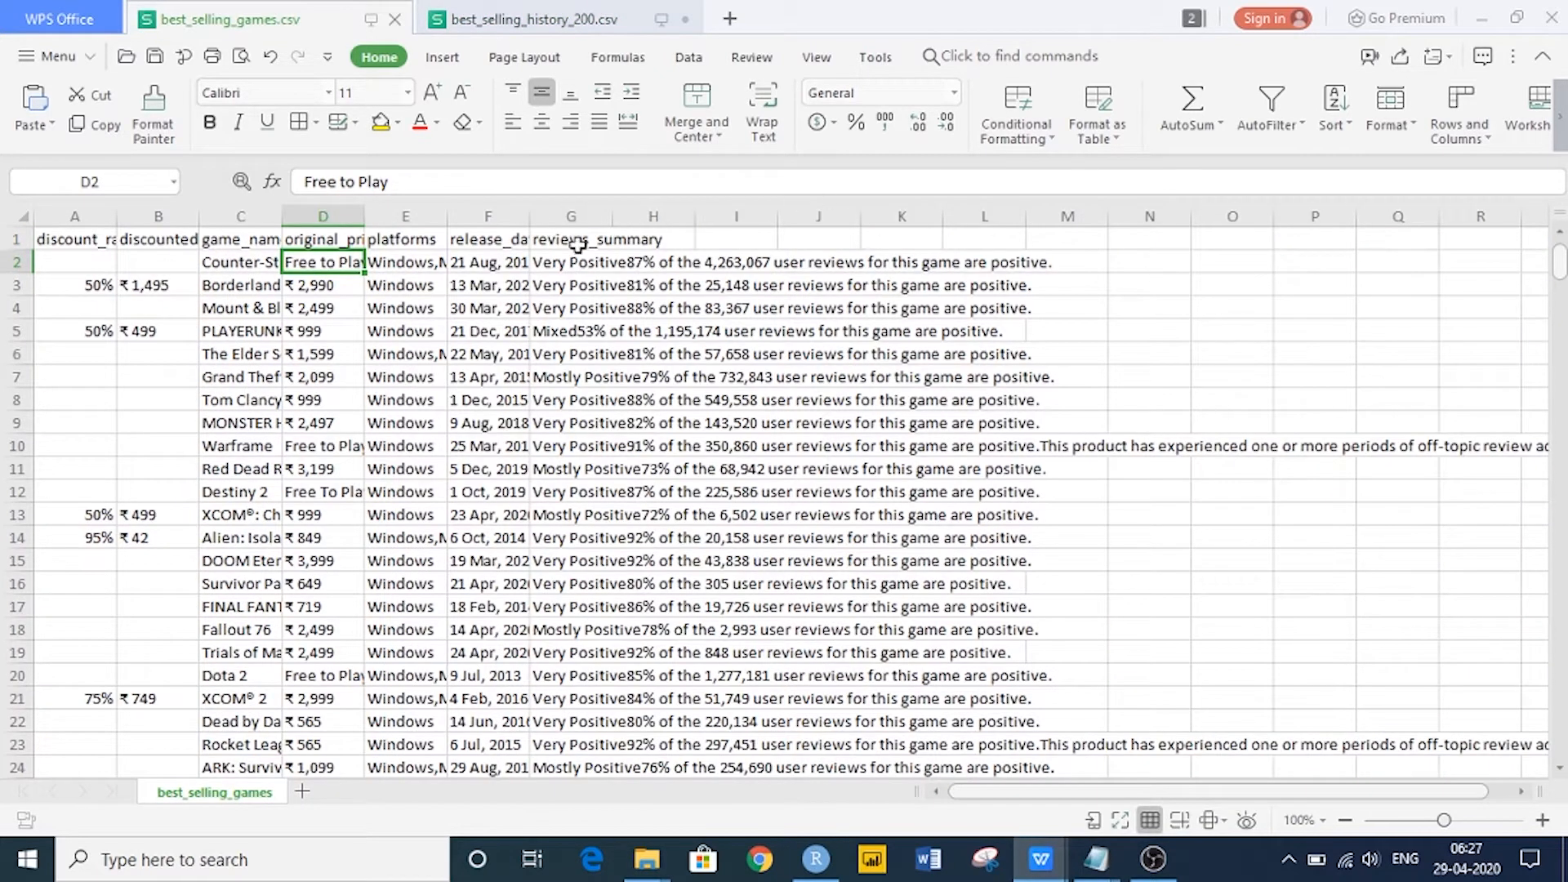
pyautogui.click(603, 240)
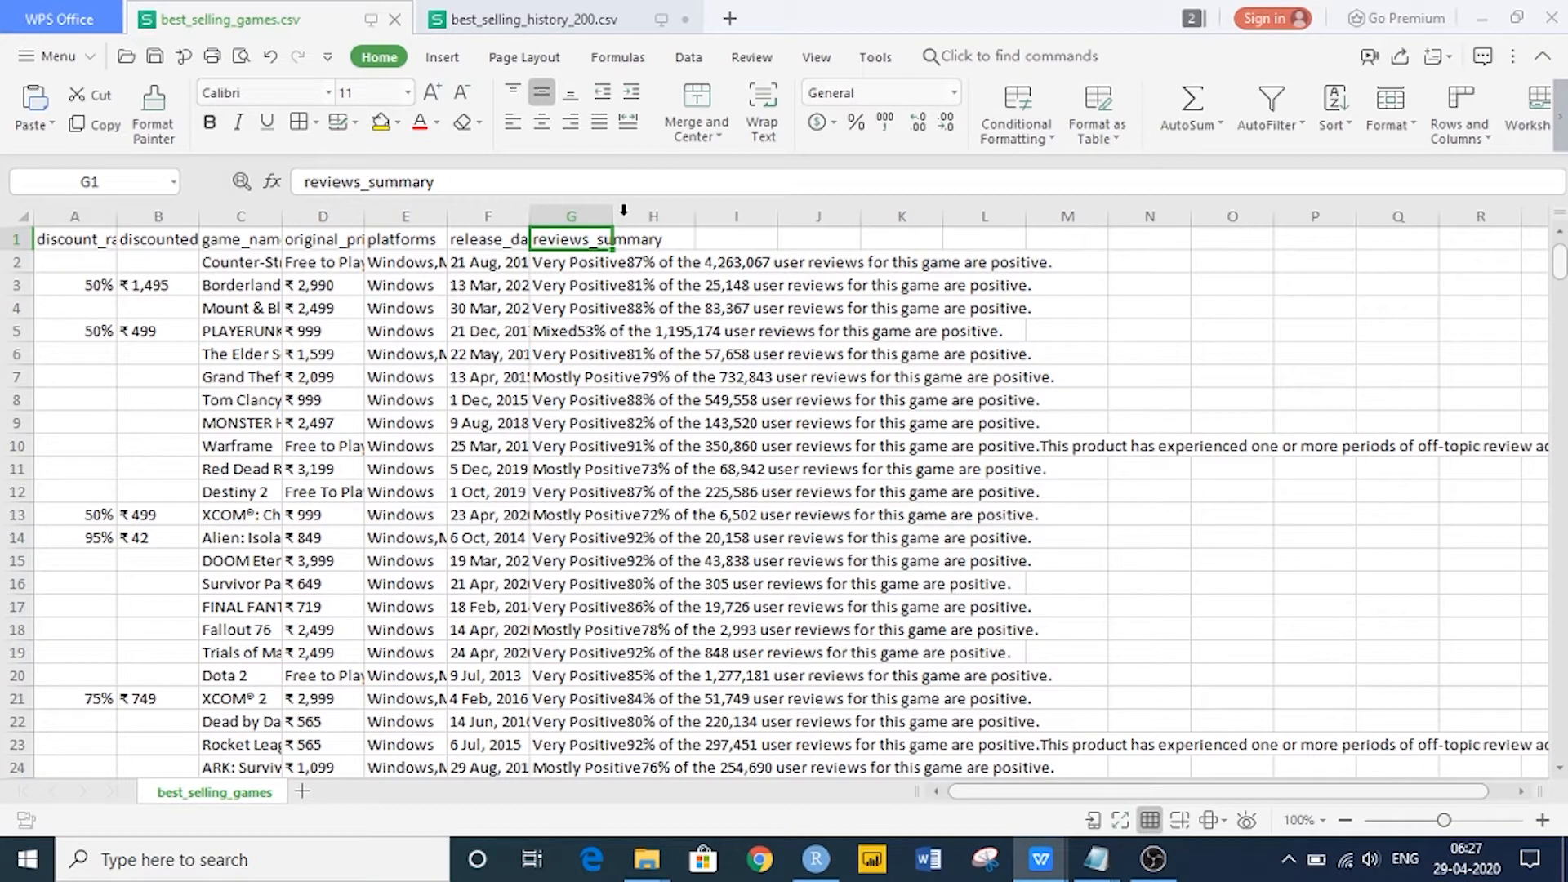
pyautogui.click(571, 260)
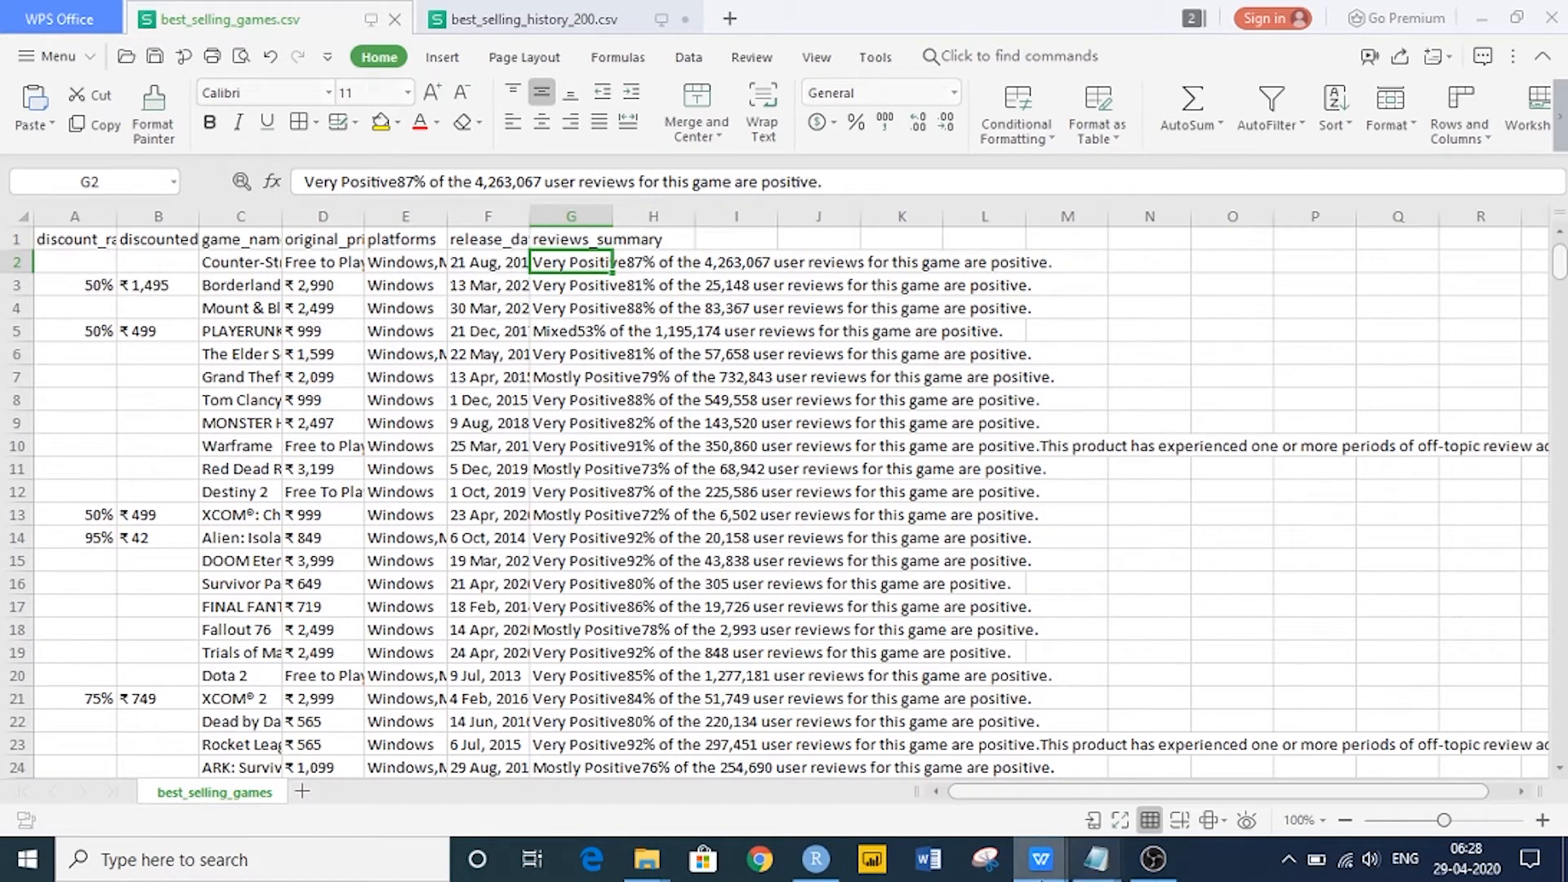
# Return to best_selling_history_200.csv and examine the review ratings in the reviews_remarks column.
pyautogui.moveTo(1043, 868)
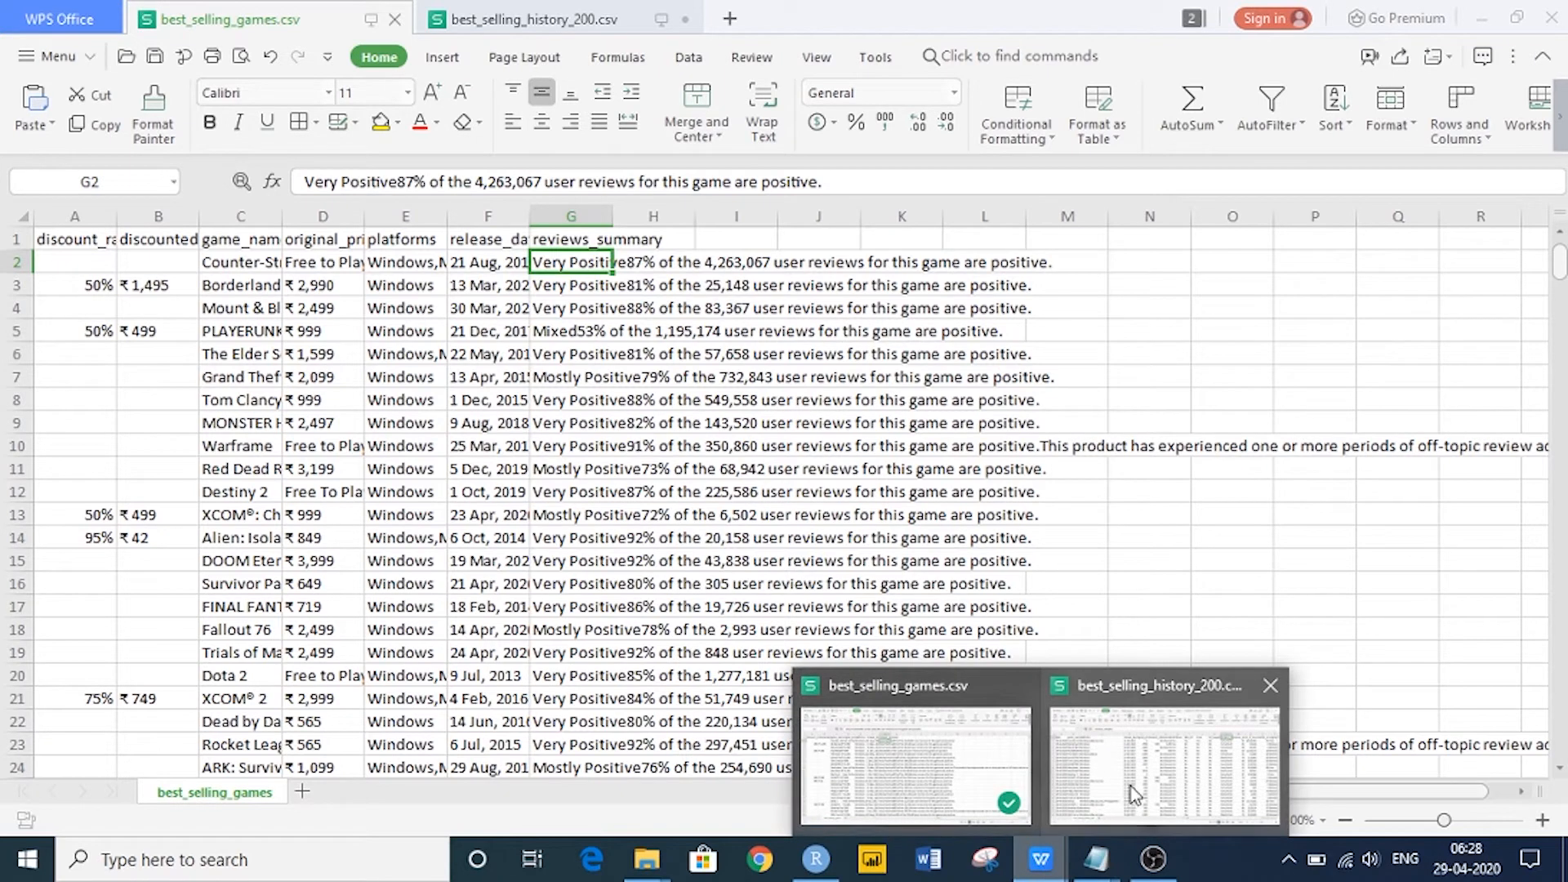
pyautogui.click(1148, 755)
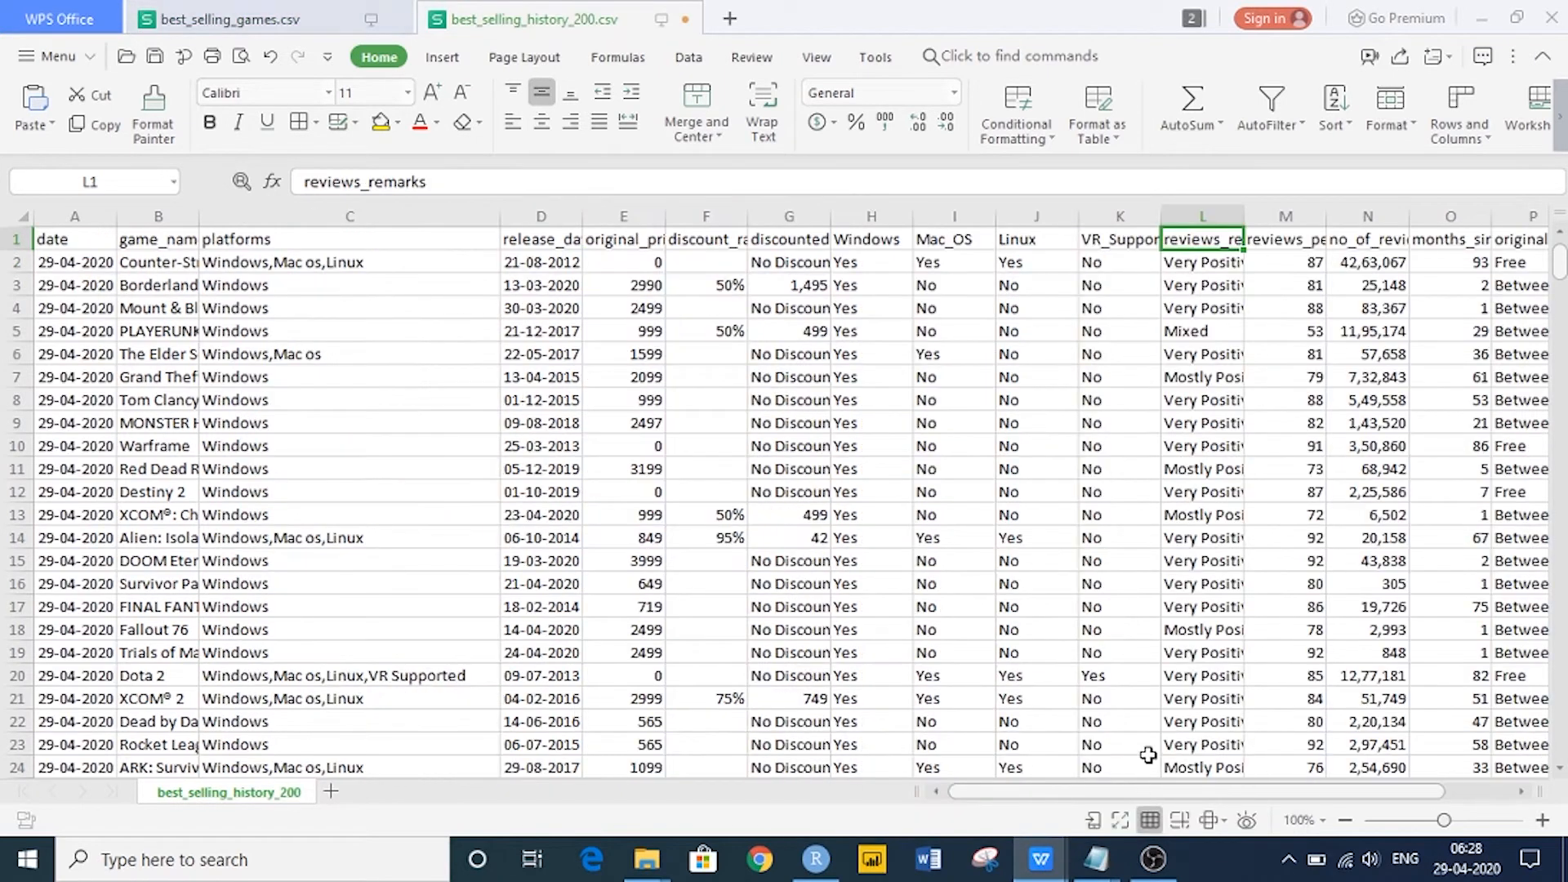
pyautogui.click(1212, 262)
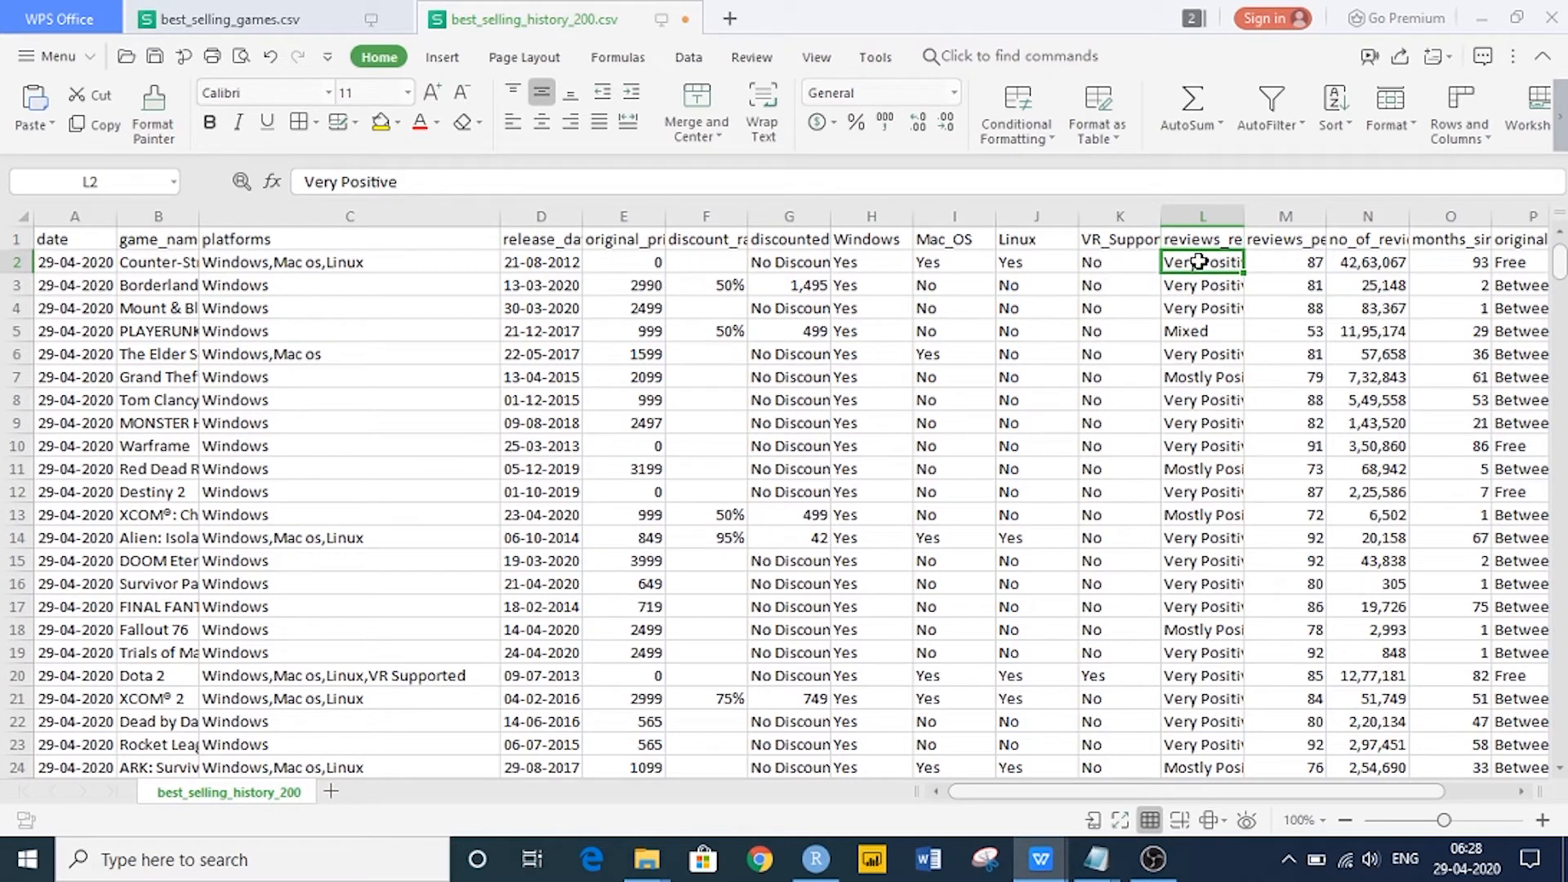
pyautogui.click(1190, 331)
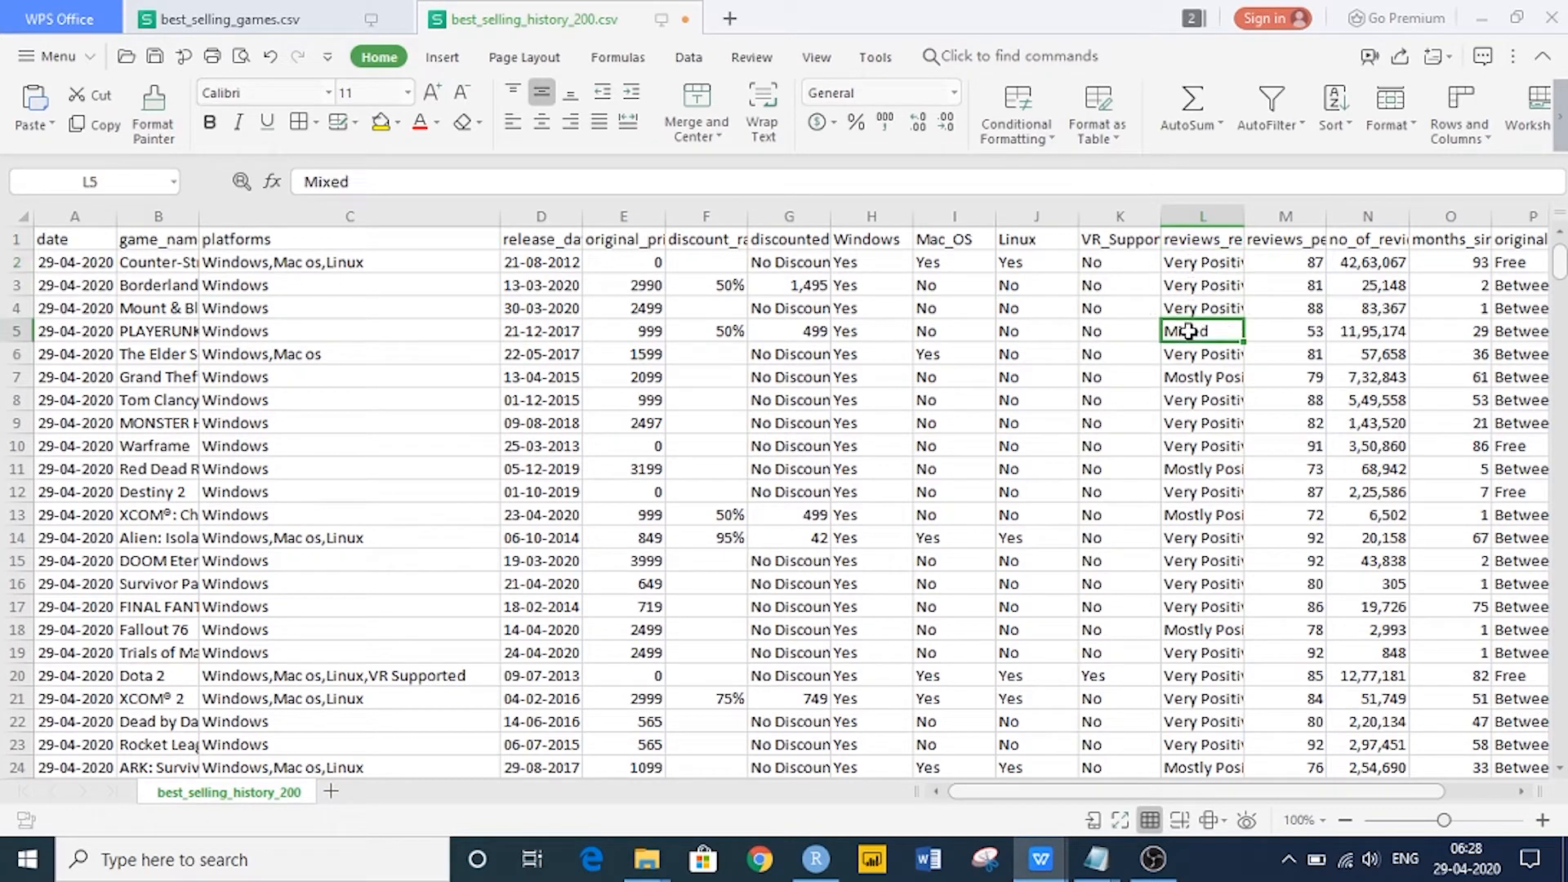
pyautogui.click(1211, 375)
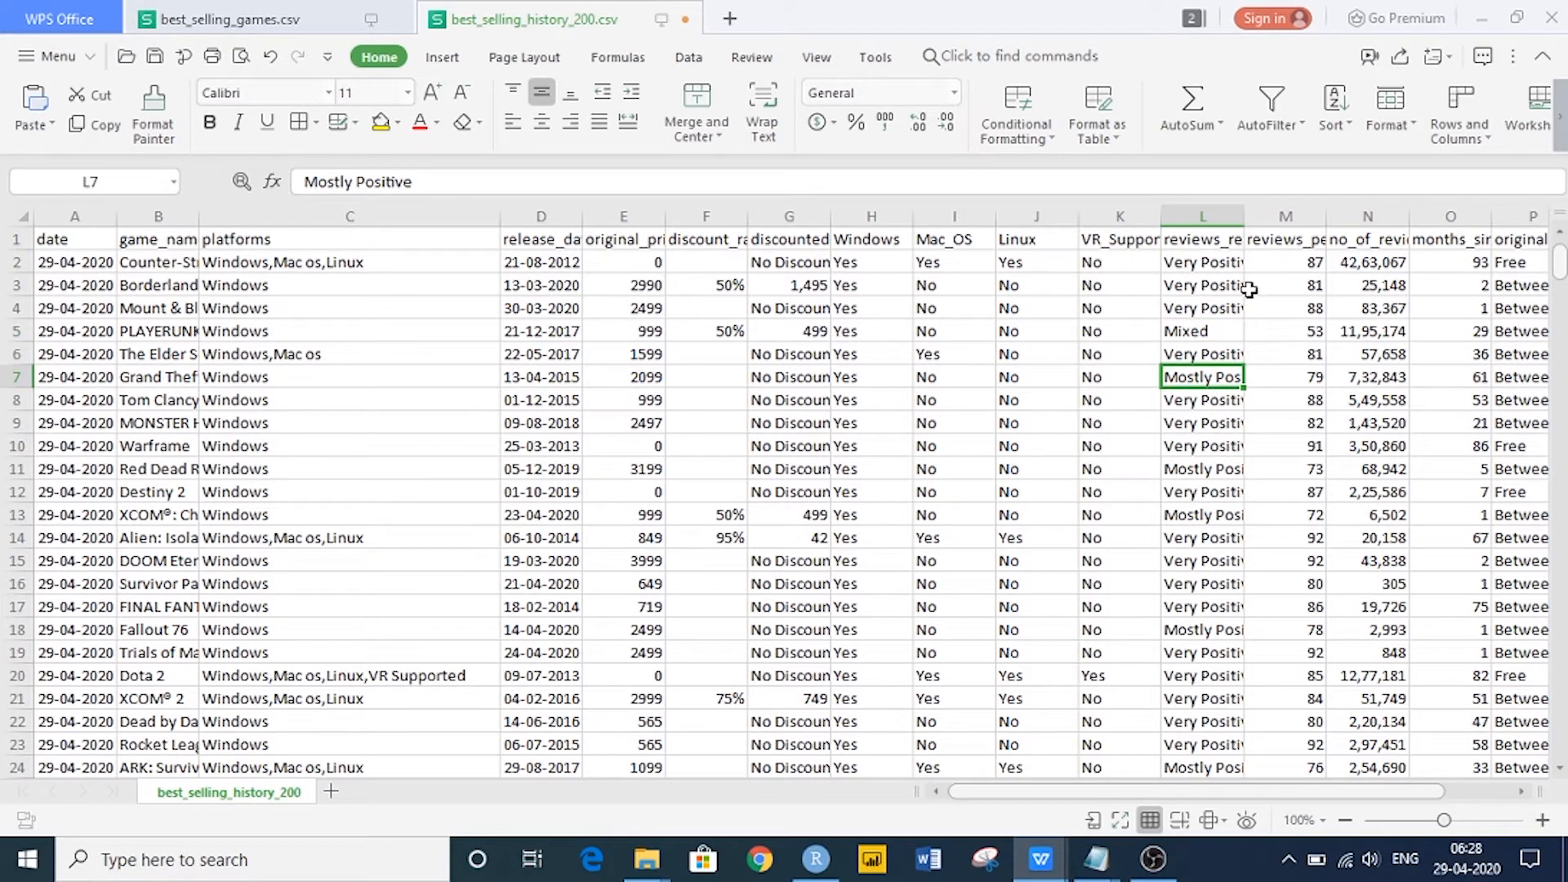
pyautogui.click(1206, 265)
pyautogui.click(1208, 313)
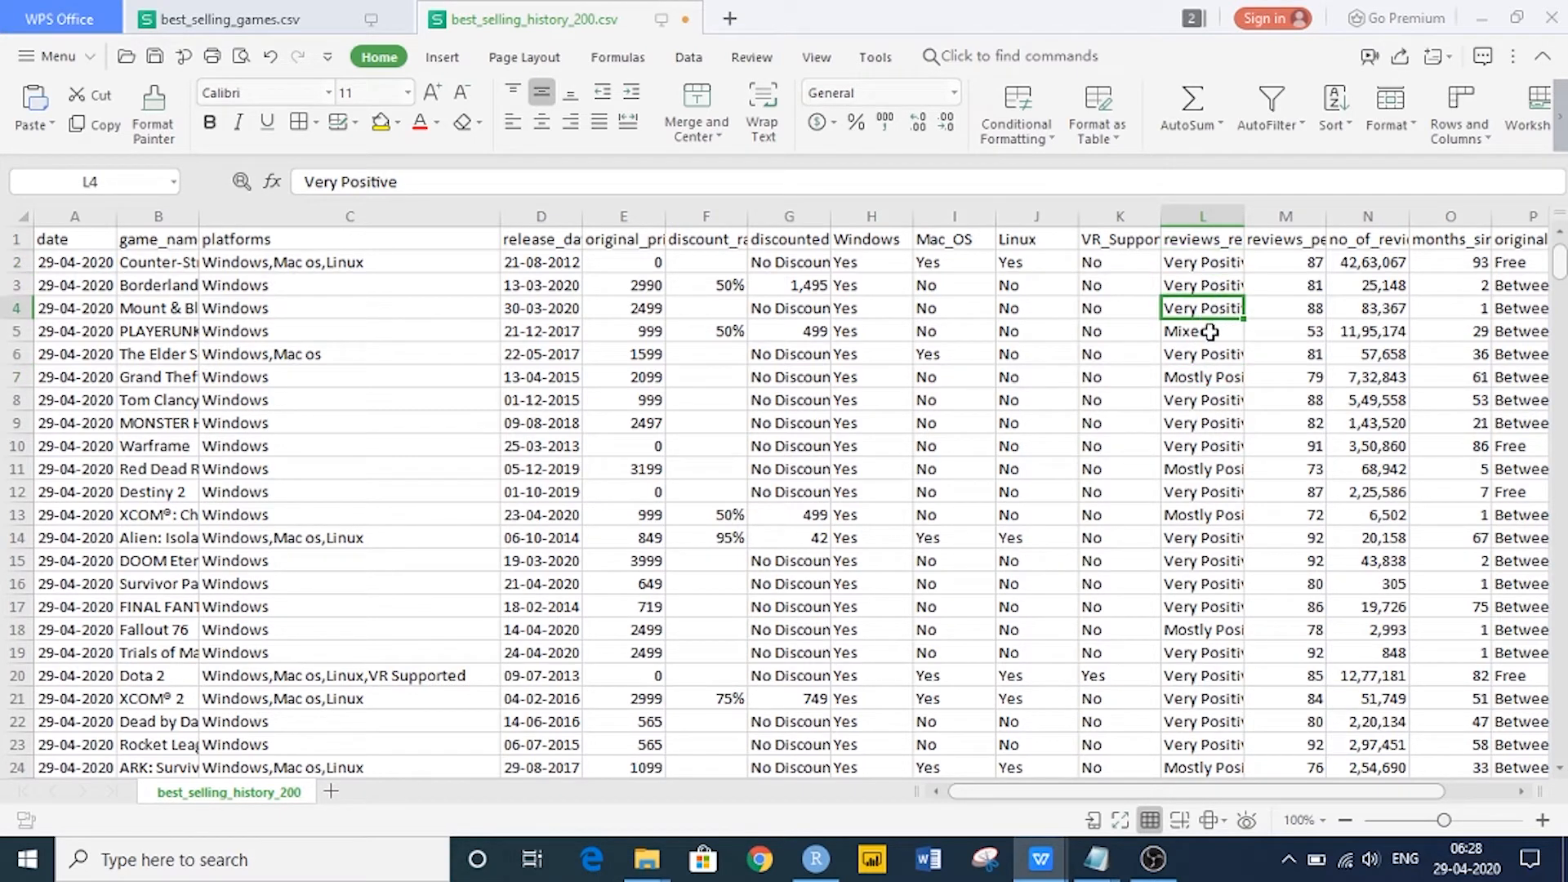
# Examine the first entries of the reviews_percentage column and check the no_of_reviewers column.
pyautogui.click(1274, 243)
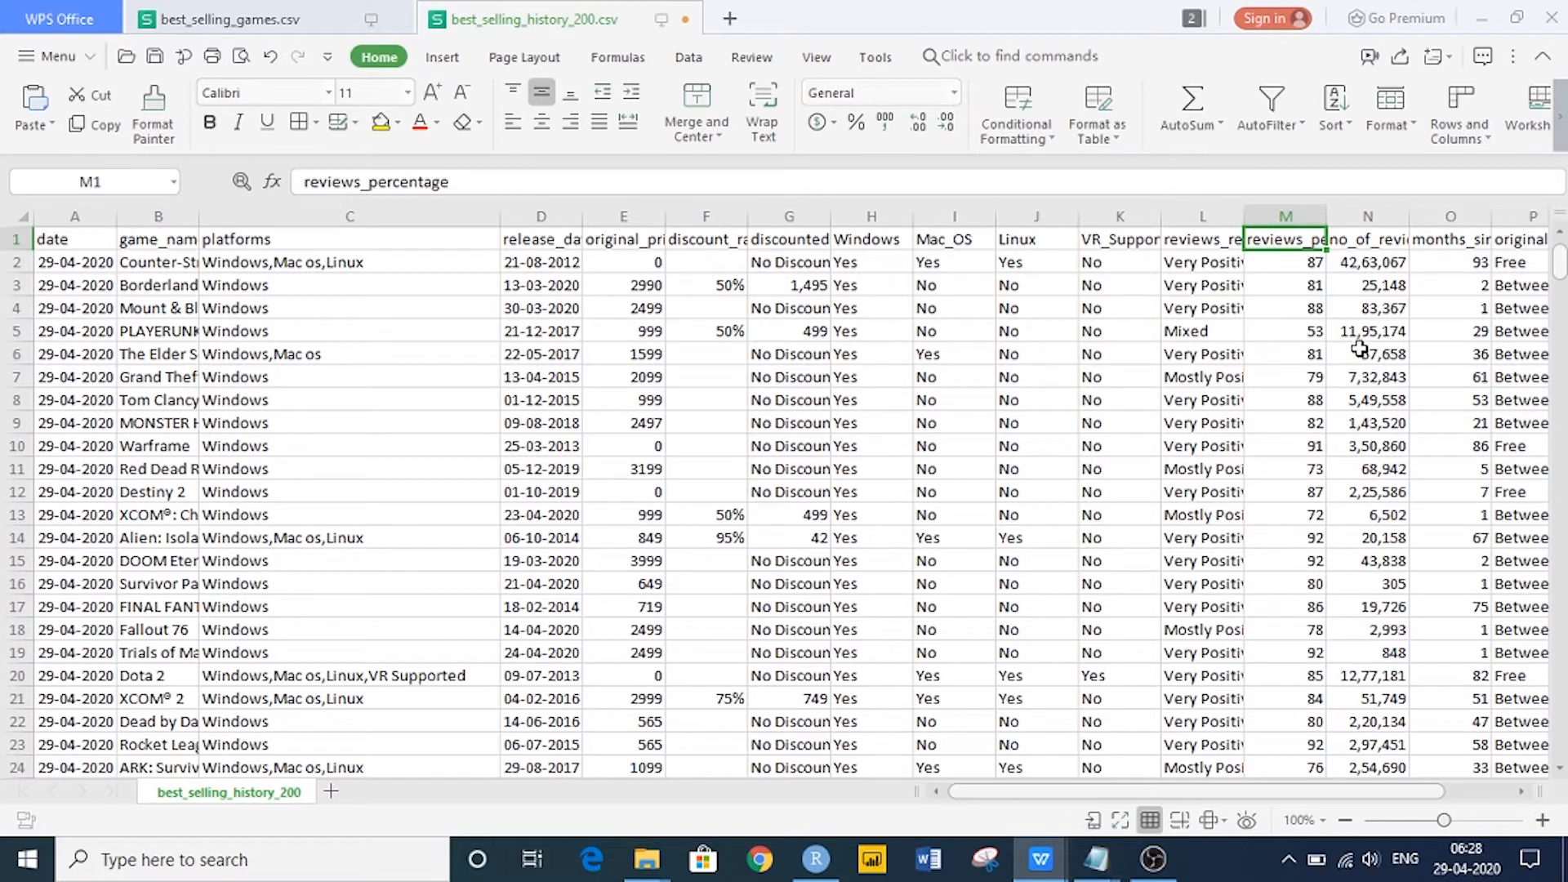
pyautogui.click(1311, 262)
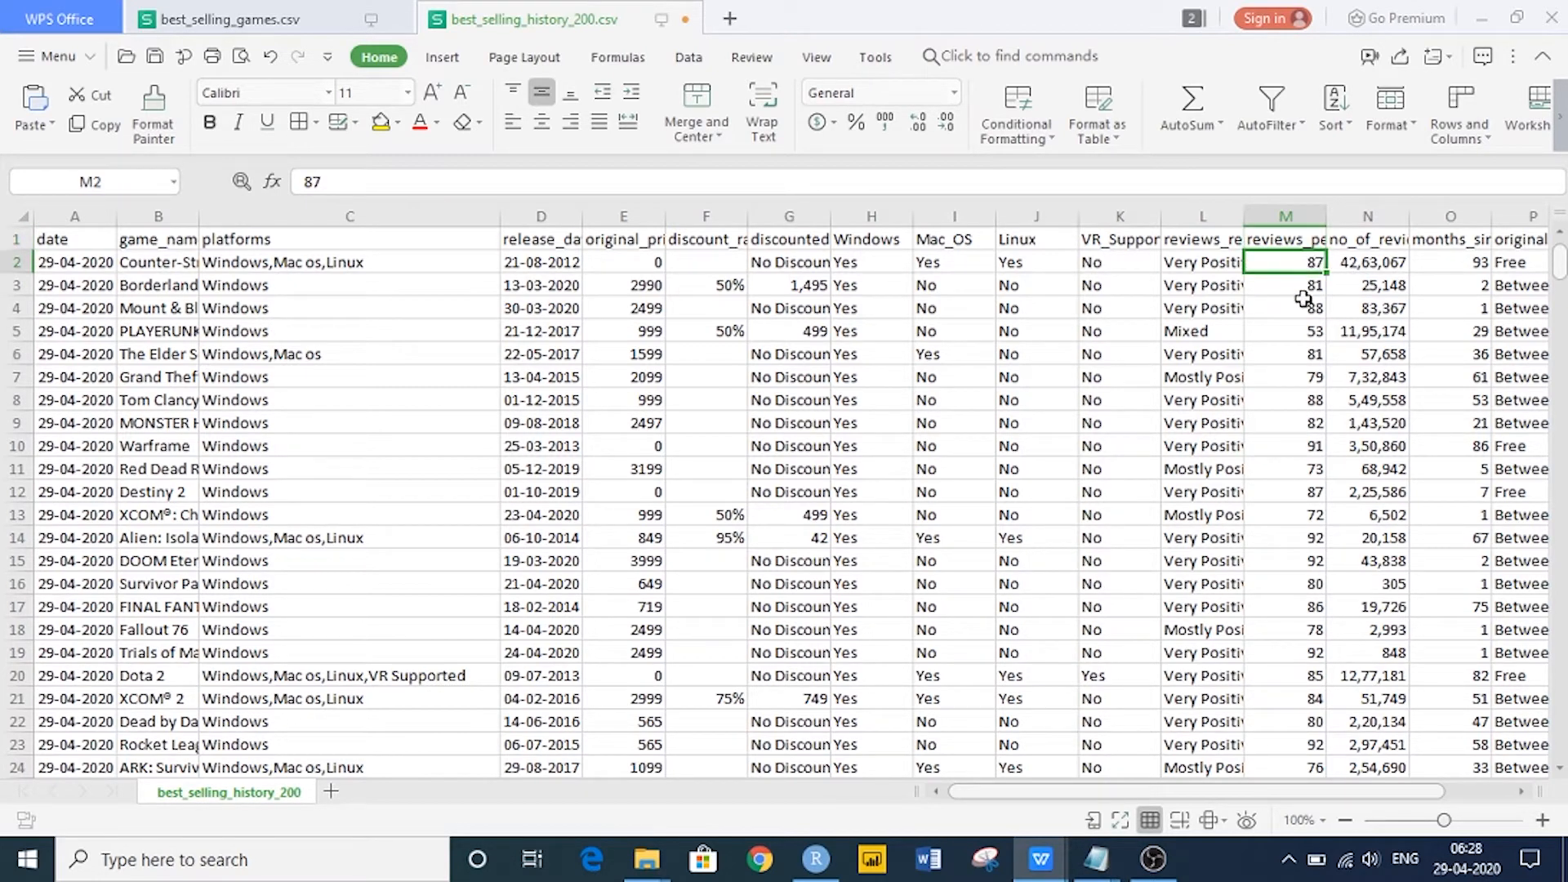
pyautogui.click(1310, 288)
pyautogui.click(1310, 309)
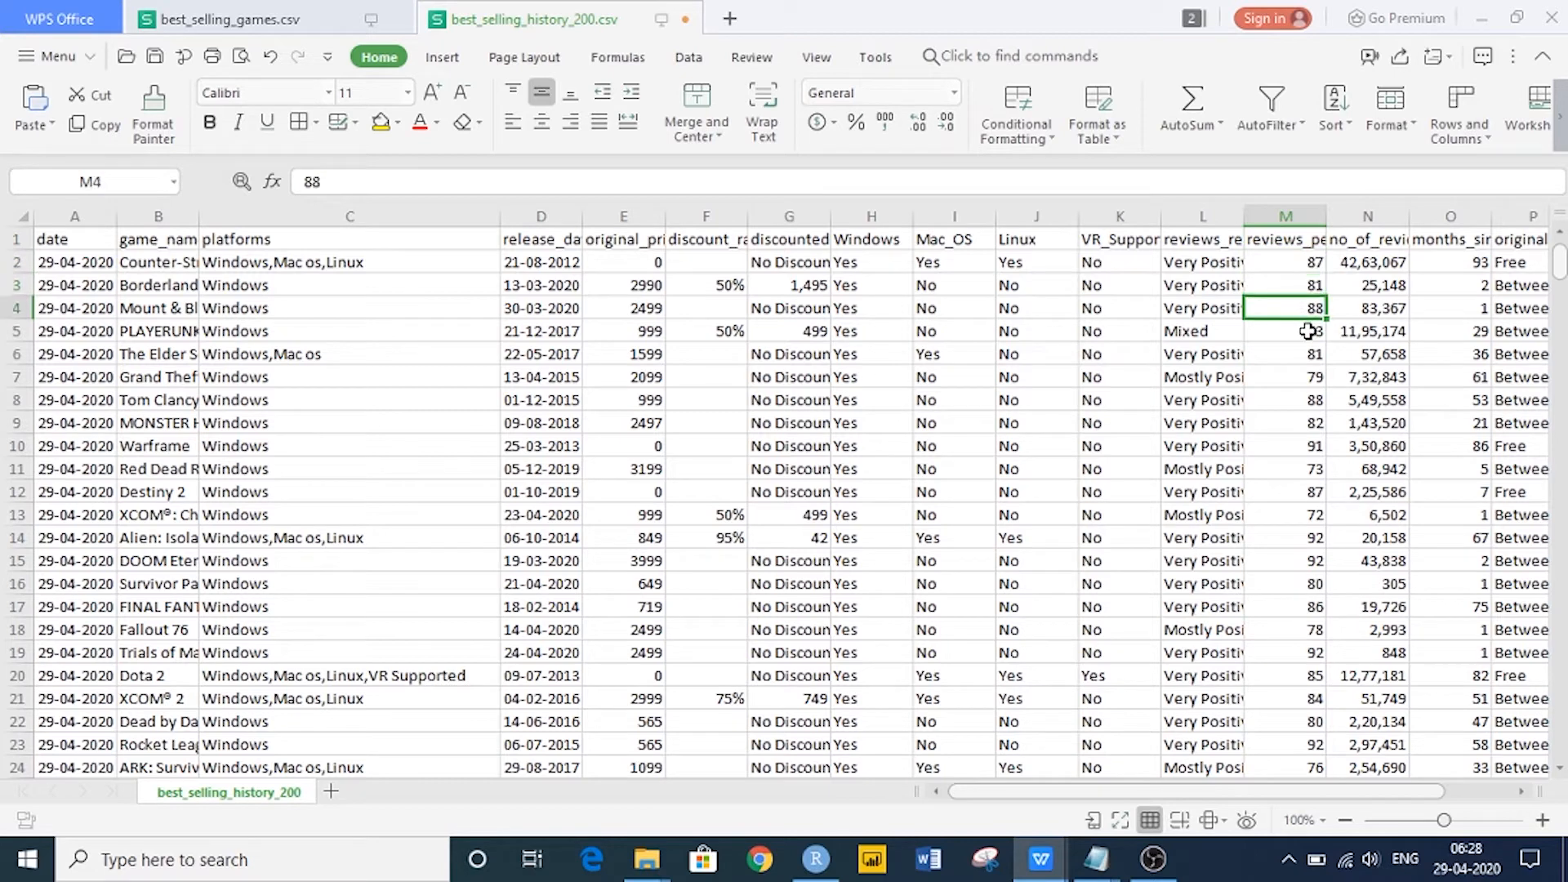
pyautogui.click(1311, 330)
pyautogui.click(1357, 239)
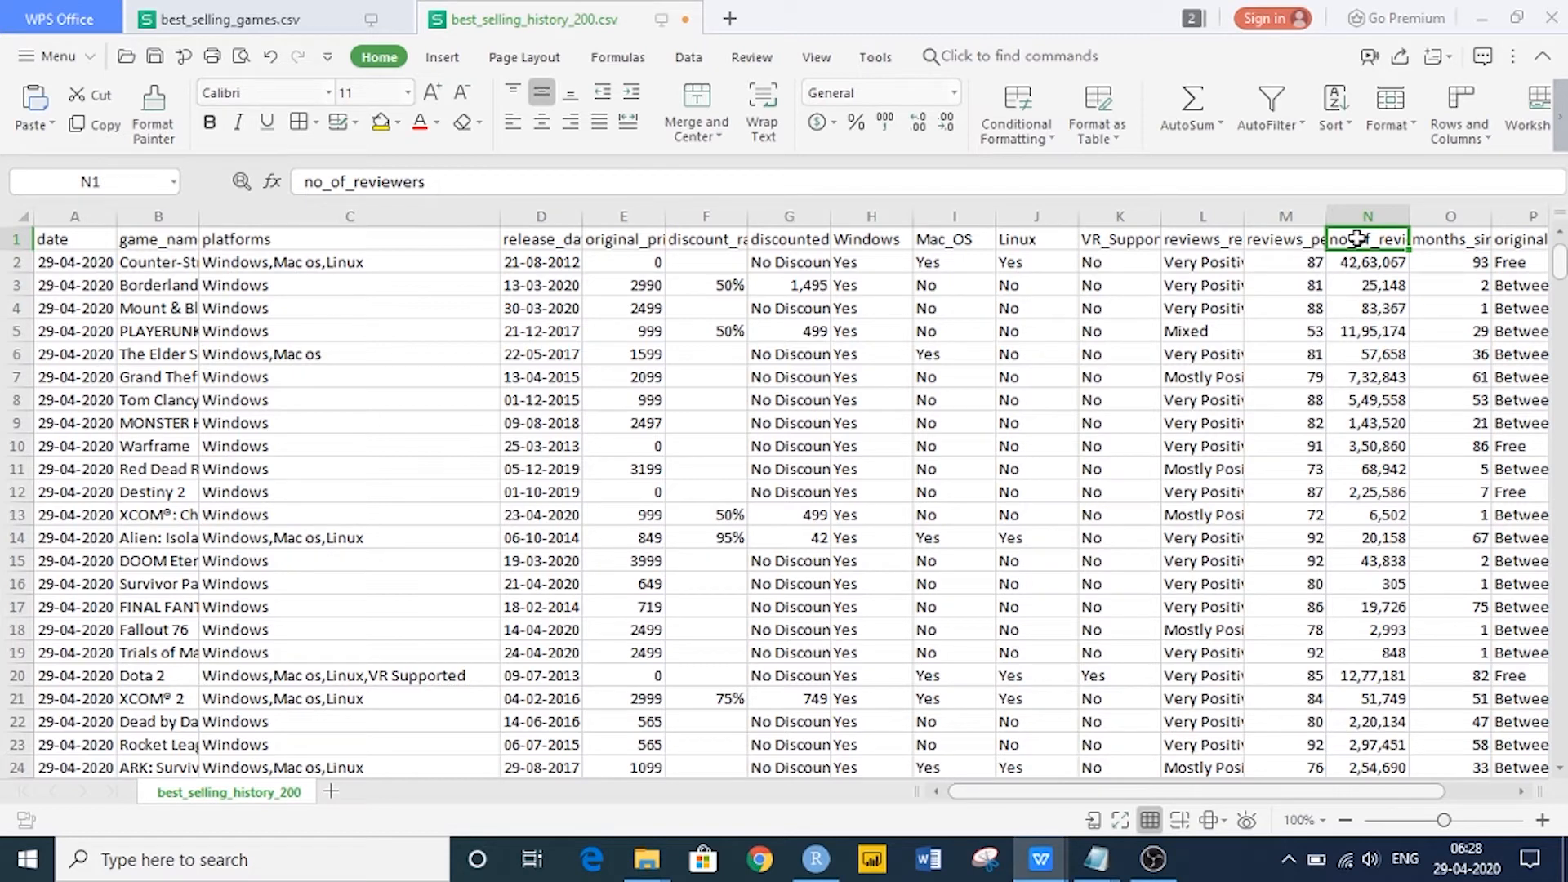
# Check the months_since_release column against the release_date and date columns it relates to.
pyautogui.click(1449, 239)
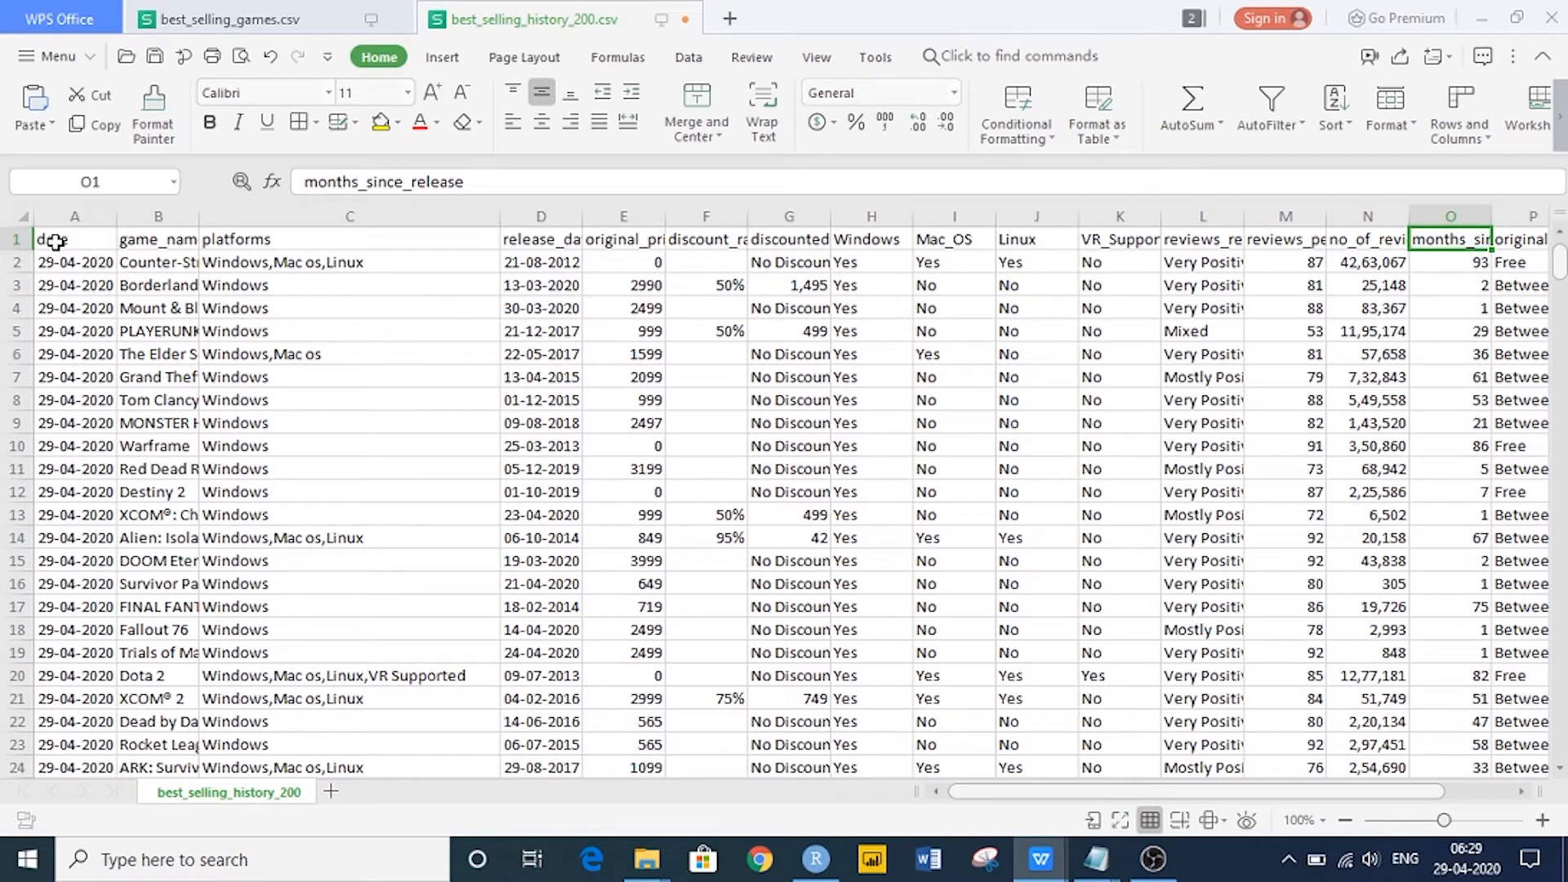
pyautogui.click(527, 237)
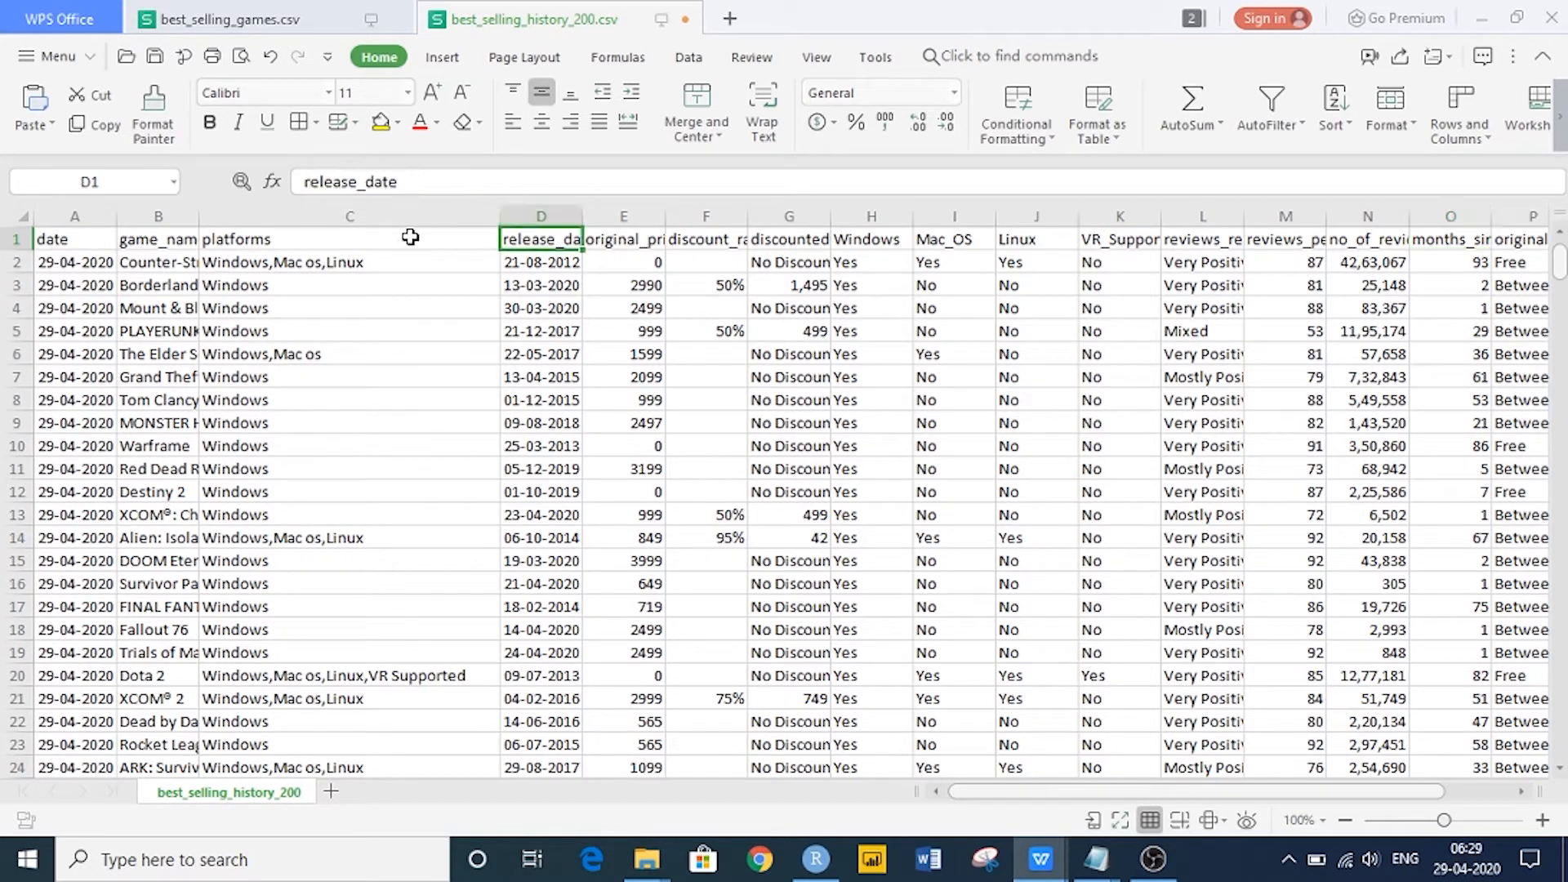
pyautogui.click(57, 241)
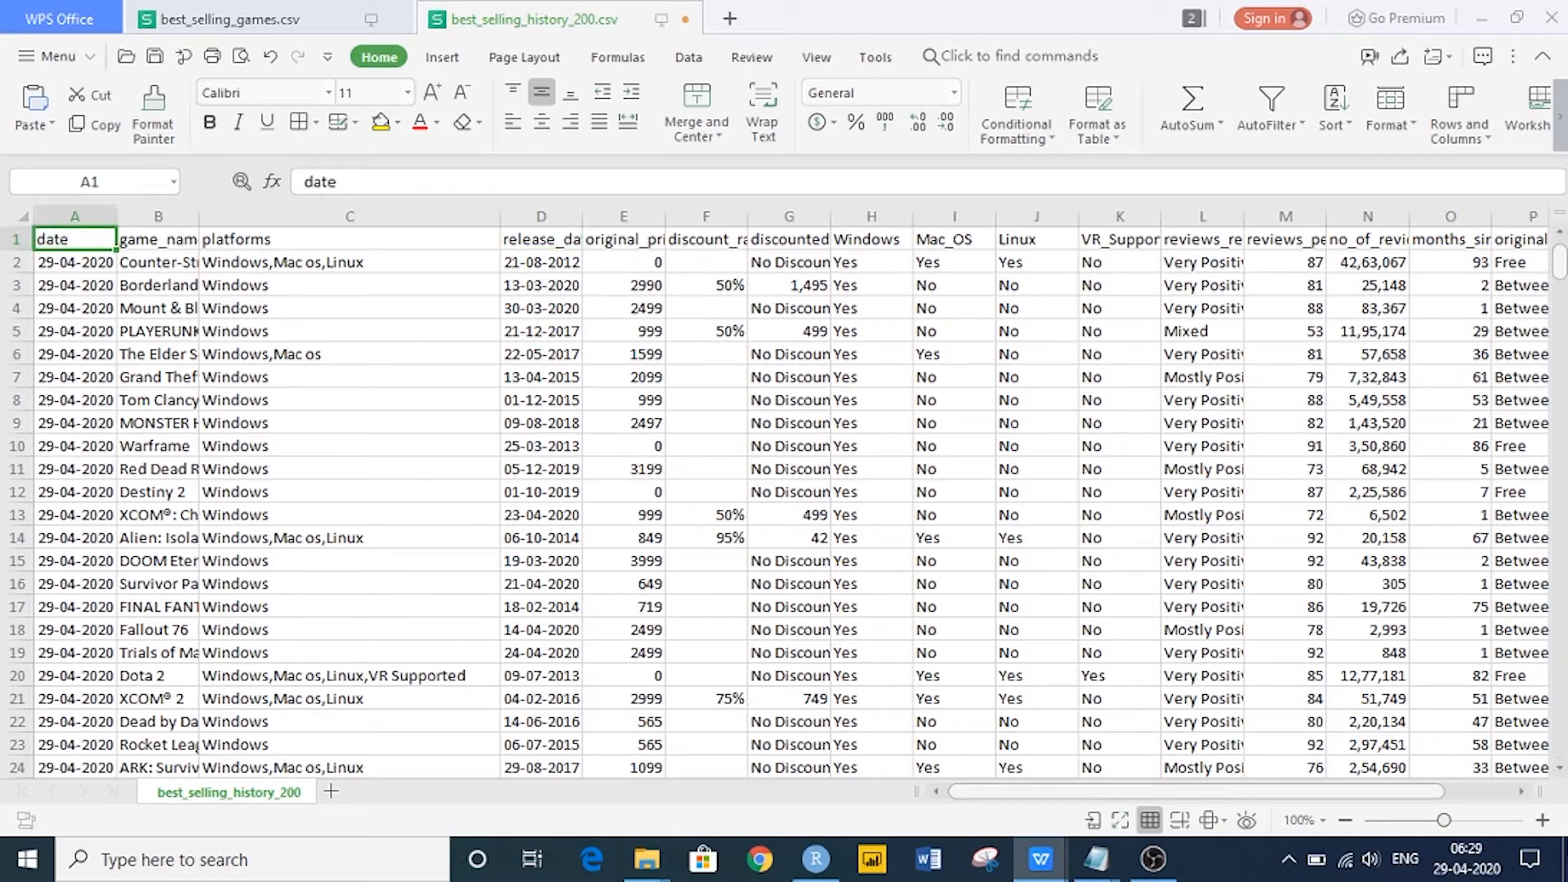
# Examine the price ranges in the original_price_desc column and compare them with the original_price column.
pyautogui.click(1522, 792)
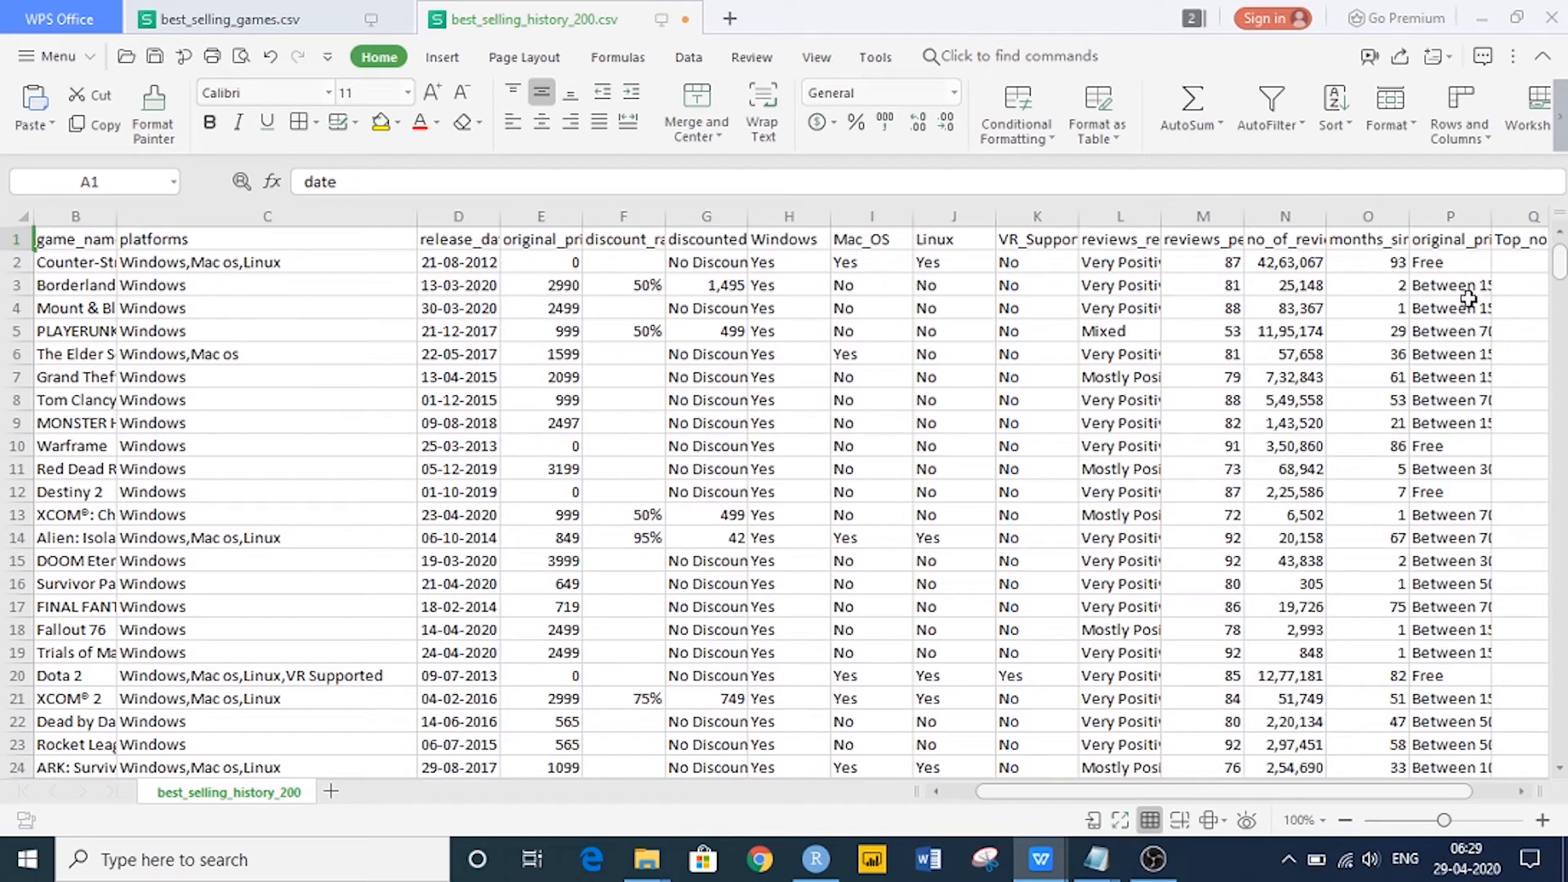
pyautogui.click(1443, 241)
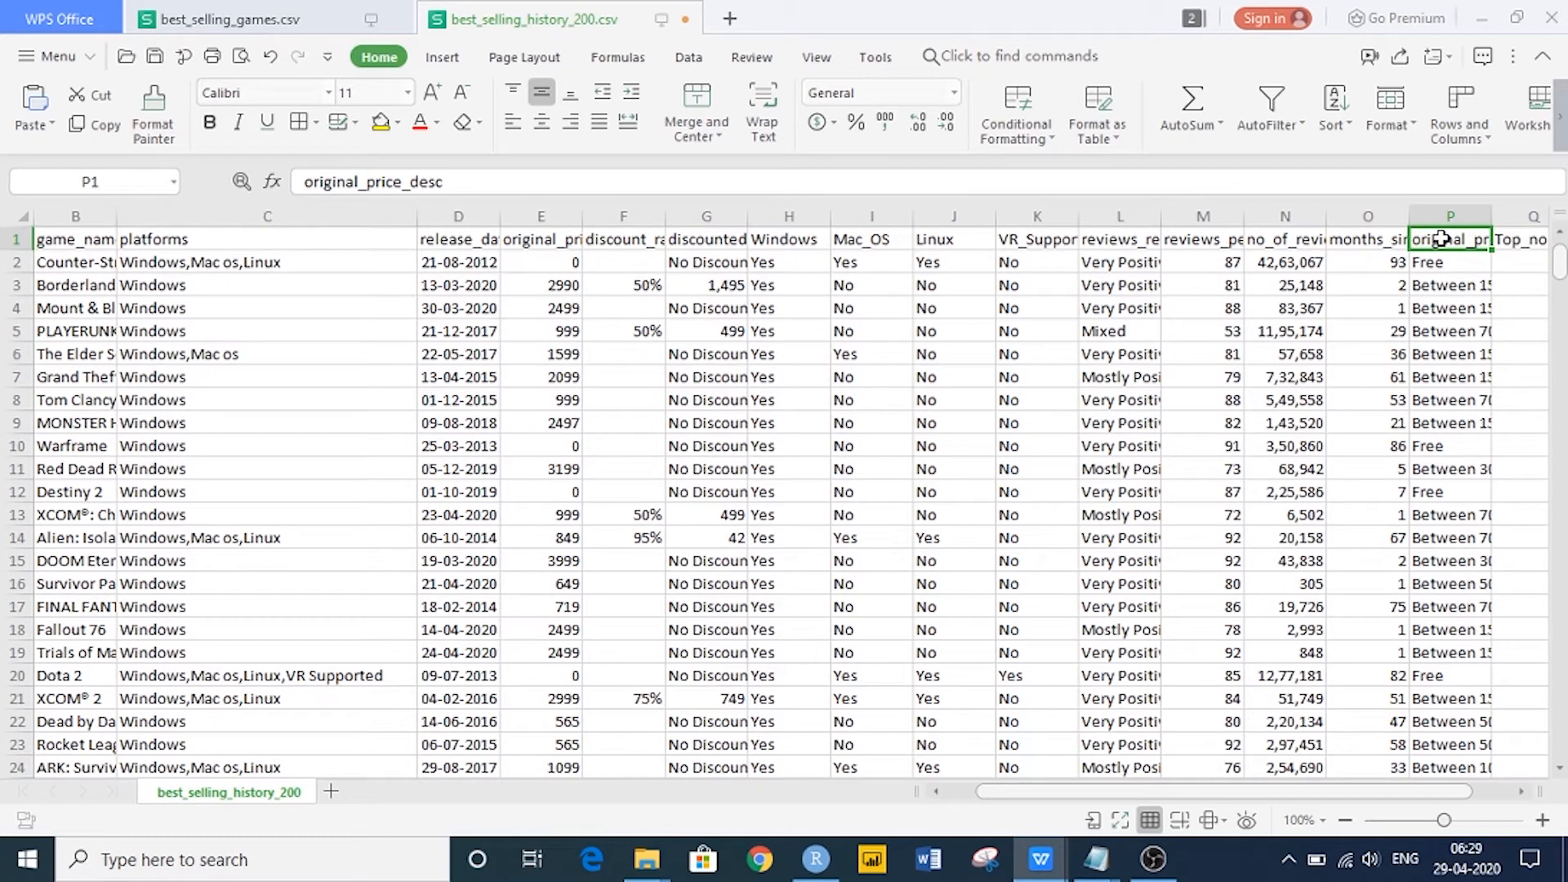
pyautogui.click(1458, 285)
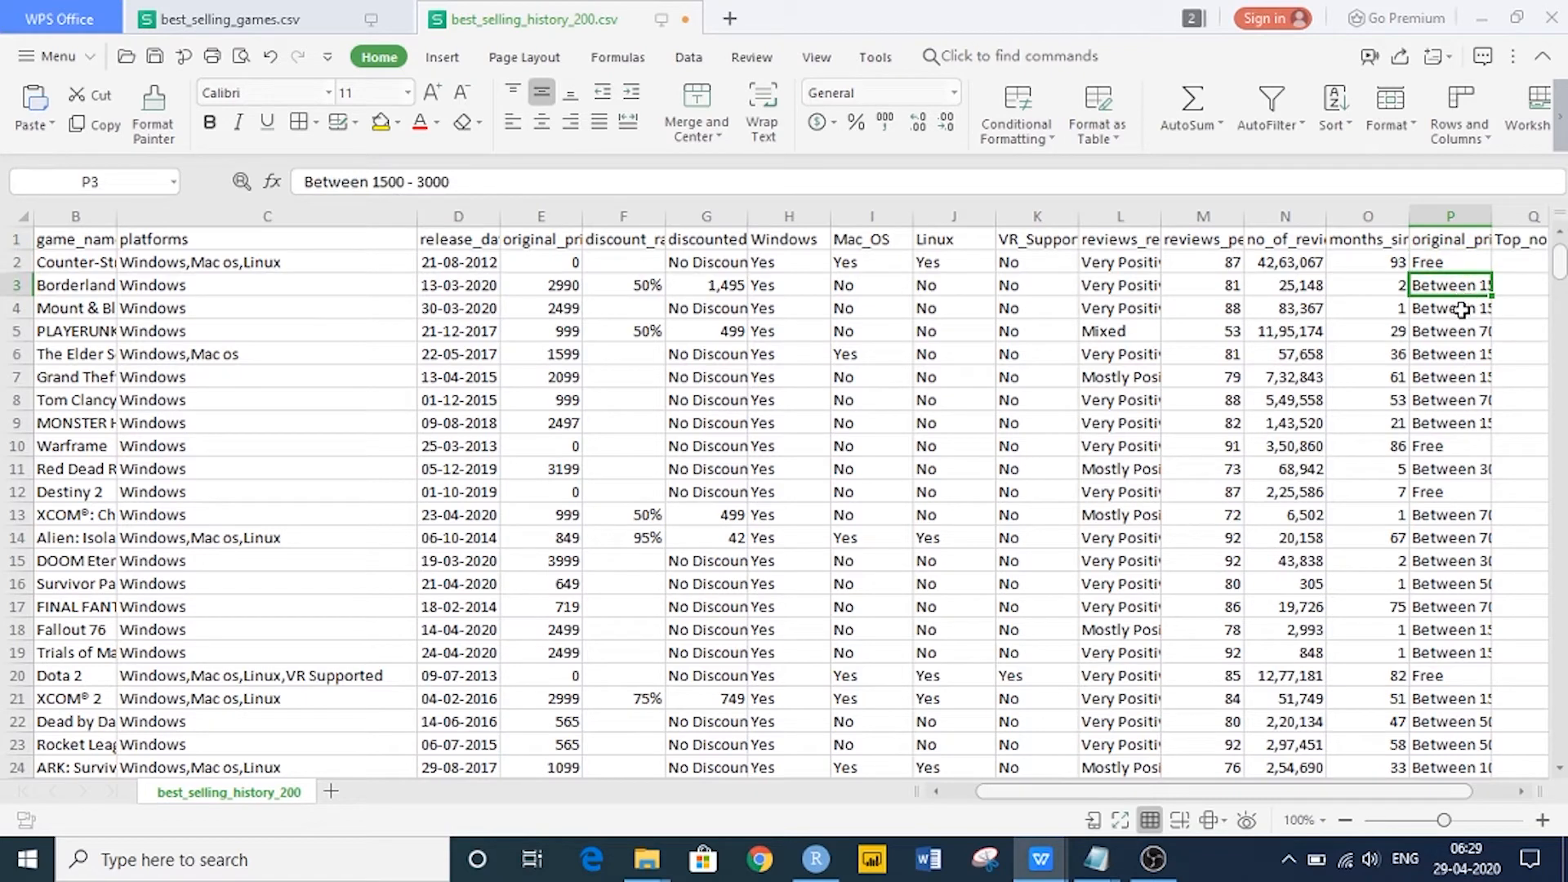
pyautogui.click(1462, 310)
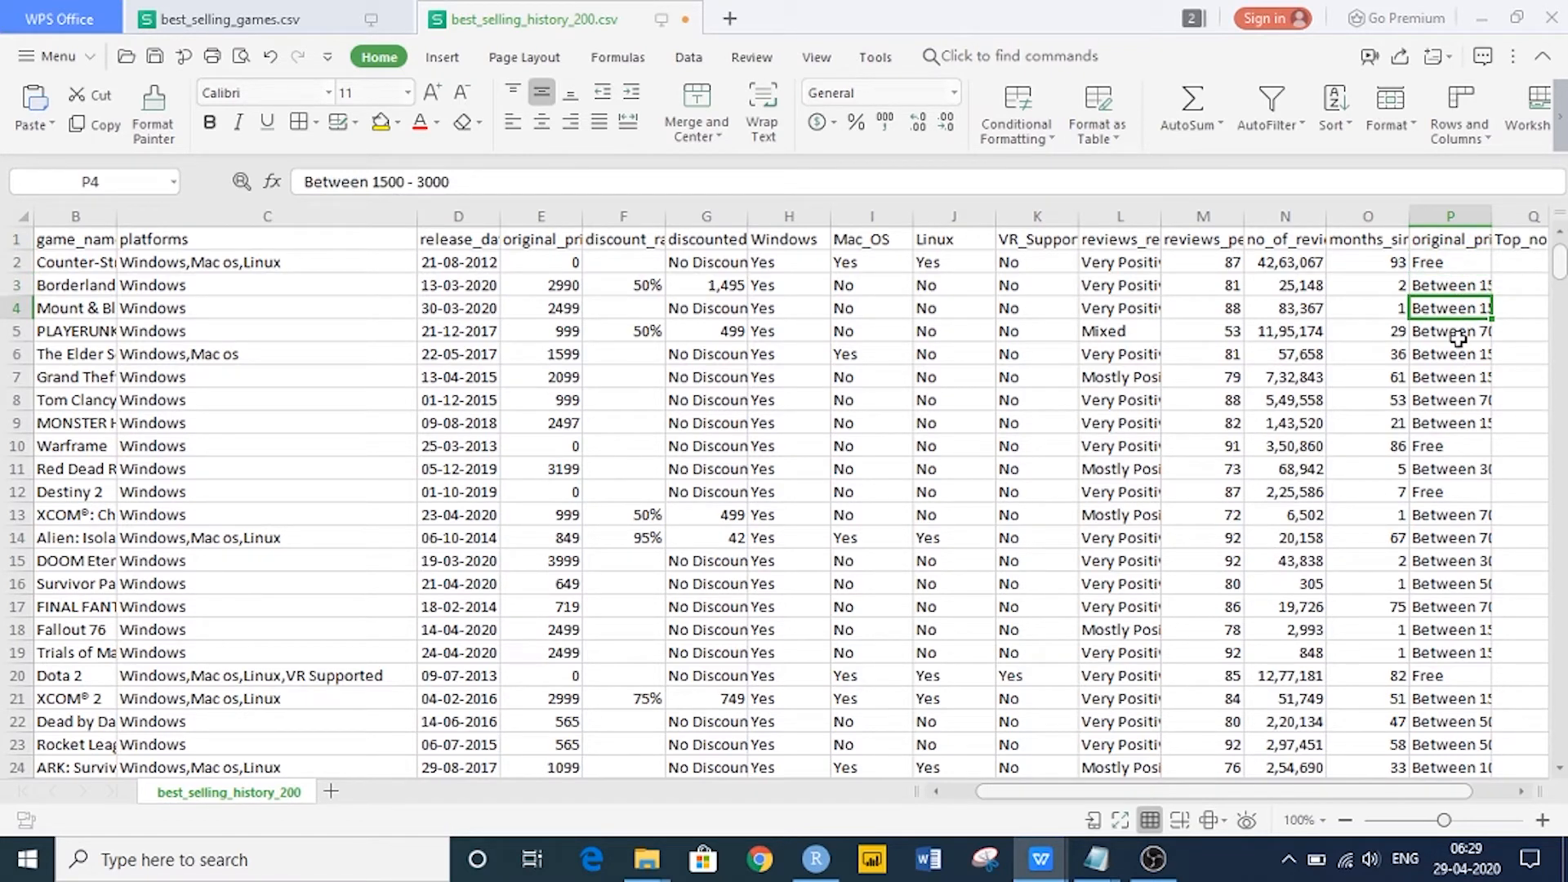
pyautogui.click(1458, 334)
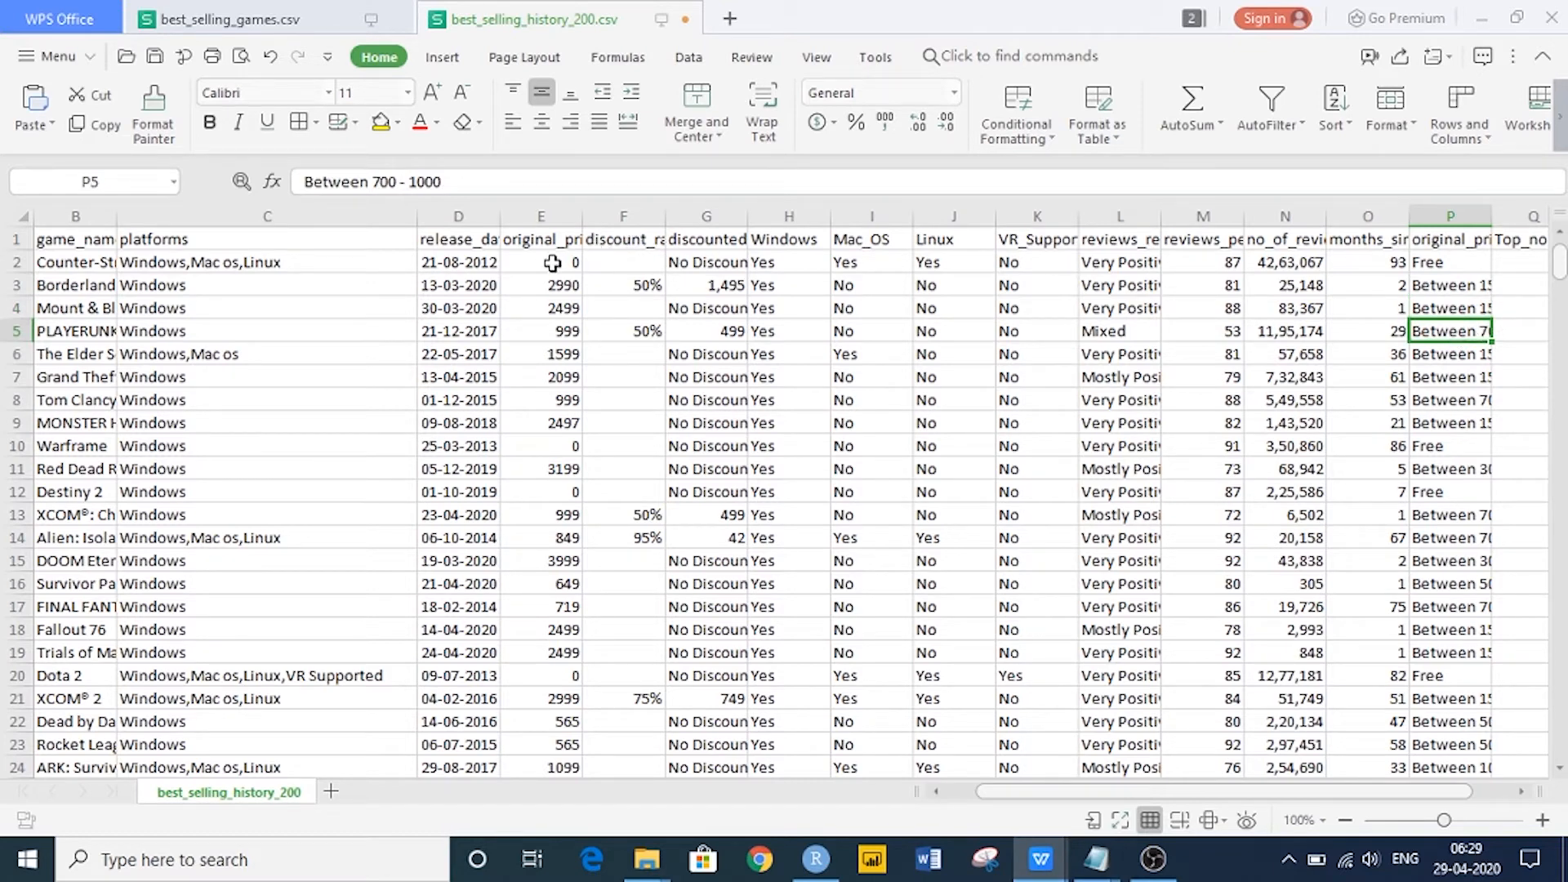
pyautogui.click(541, 240)
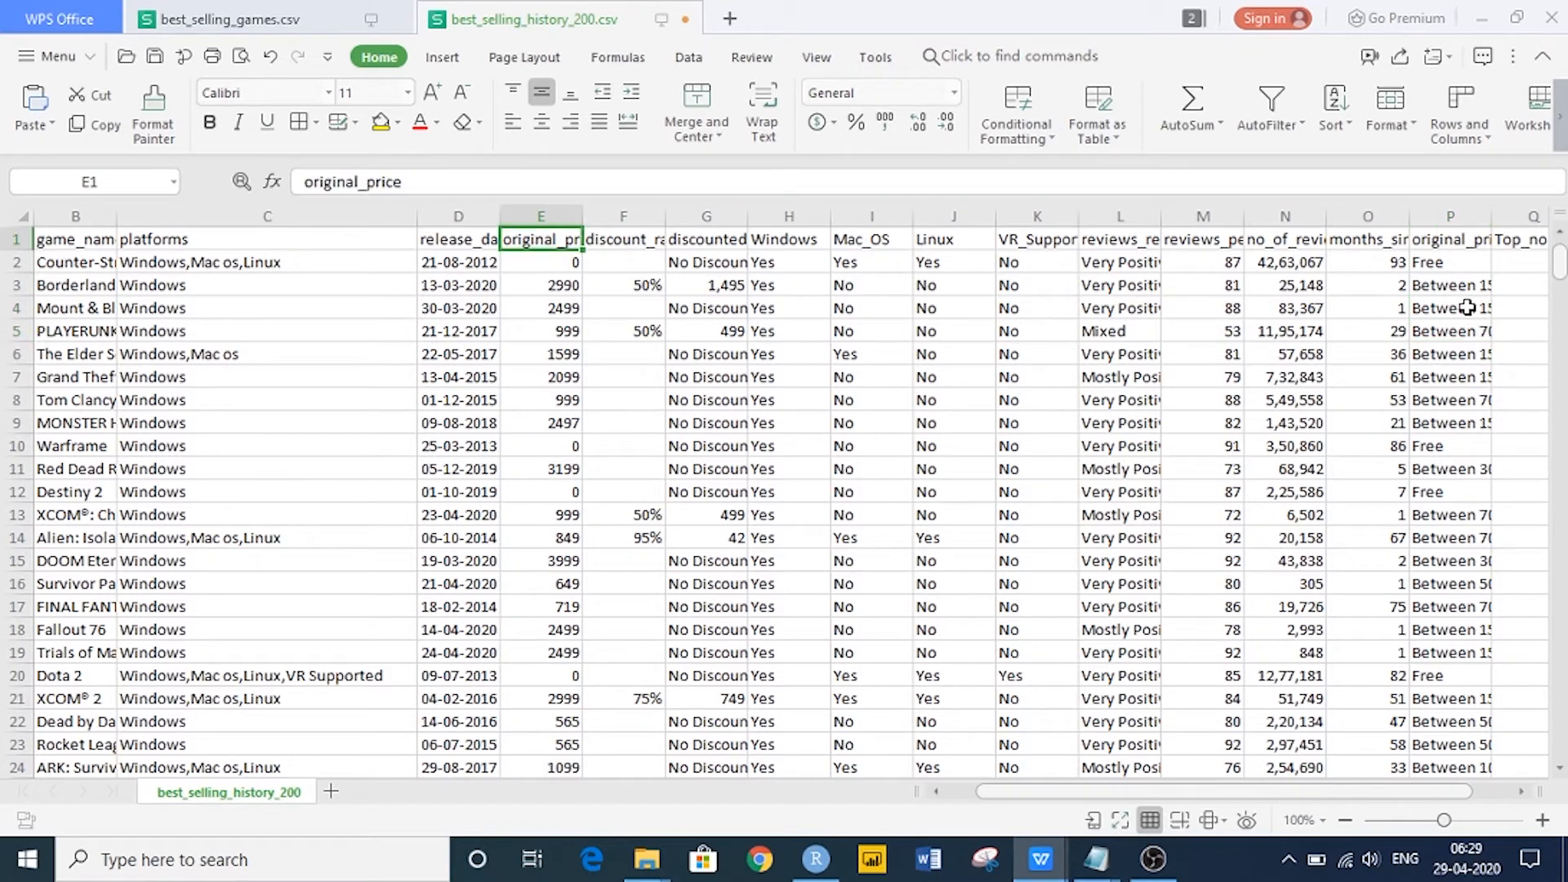
pyautogui.click(1442, 288)
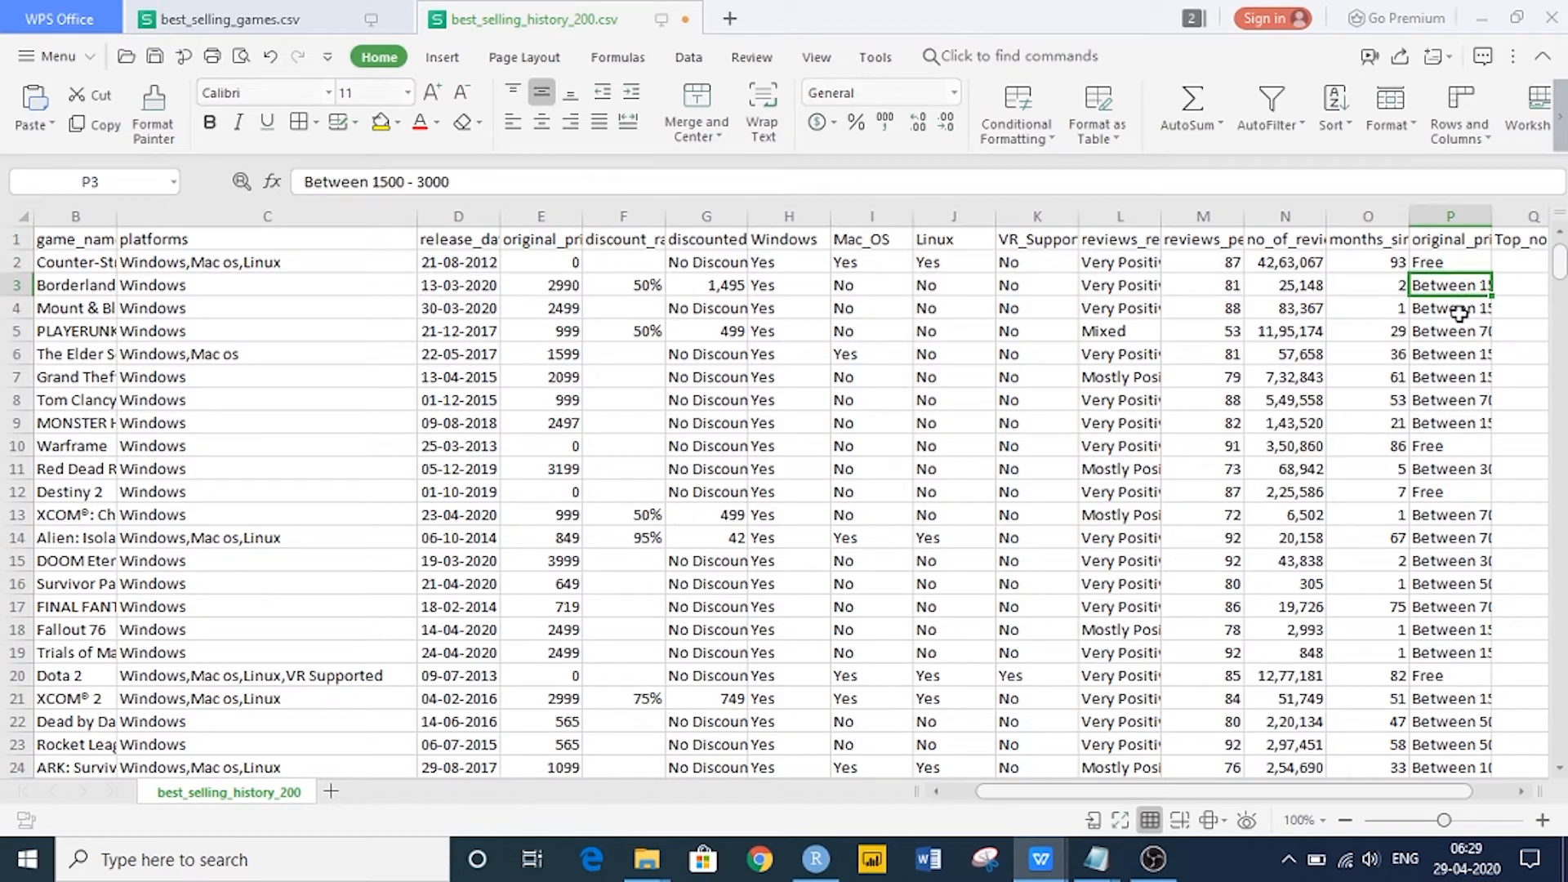
pyautogui.click(1459, 312)
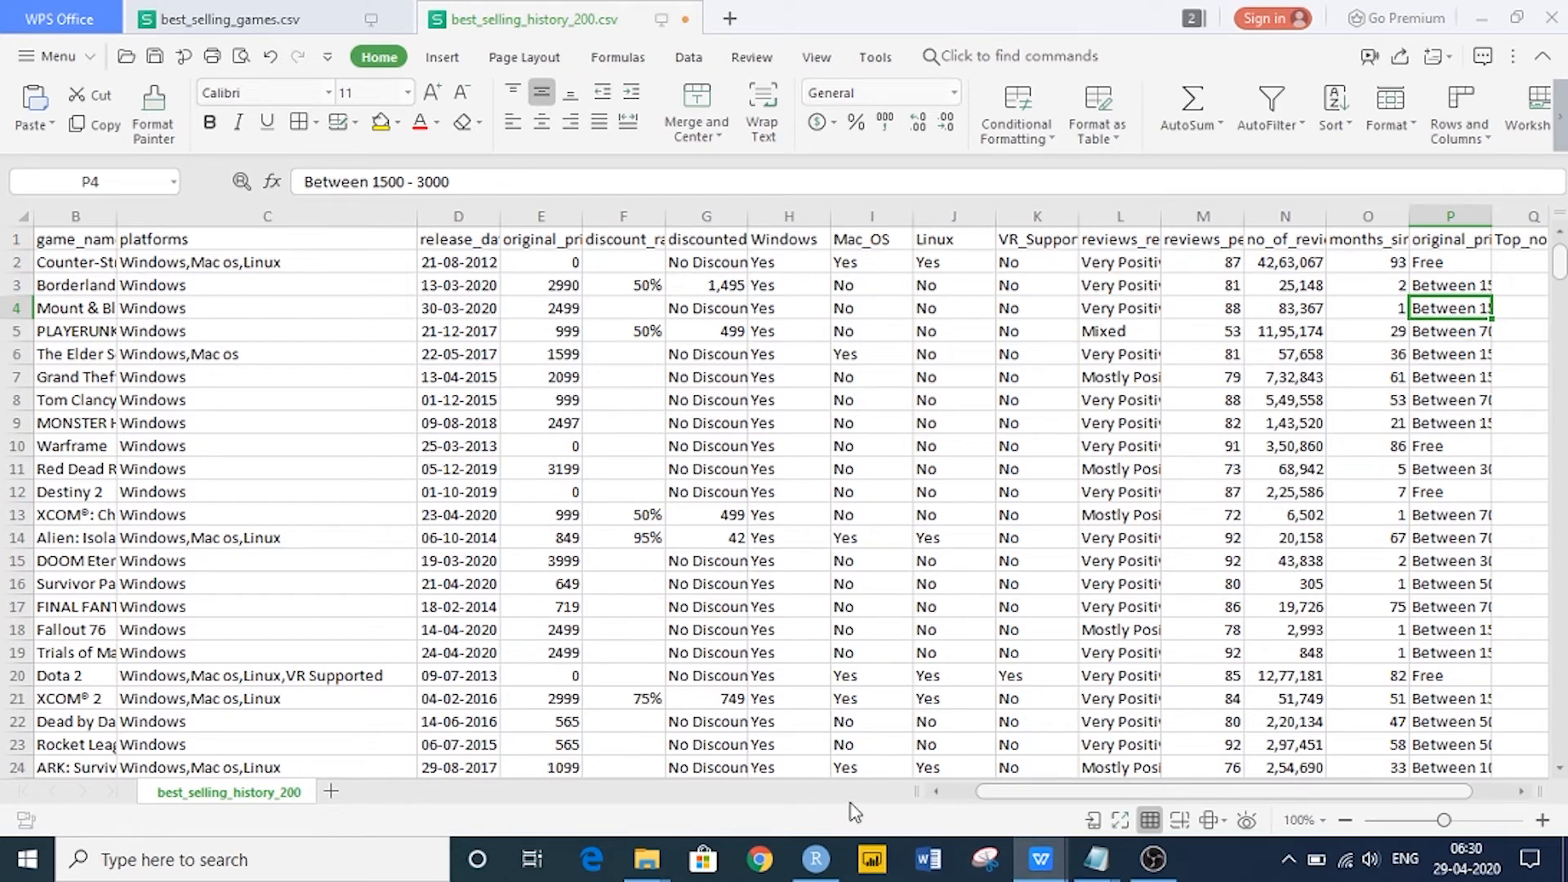
# Switch to RStudio and quit the R session without saving the workspace image.
pyautogui.moveTo(817, 868)
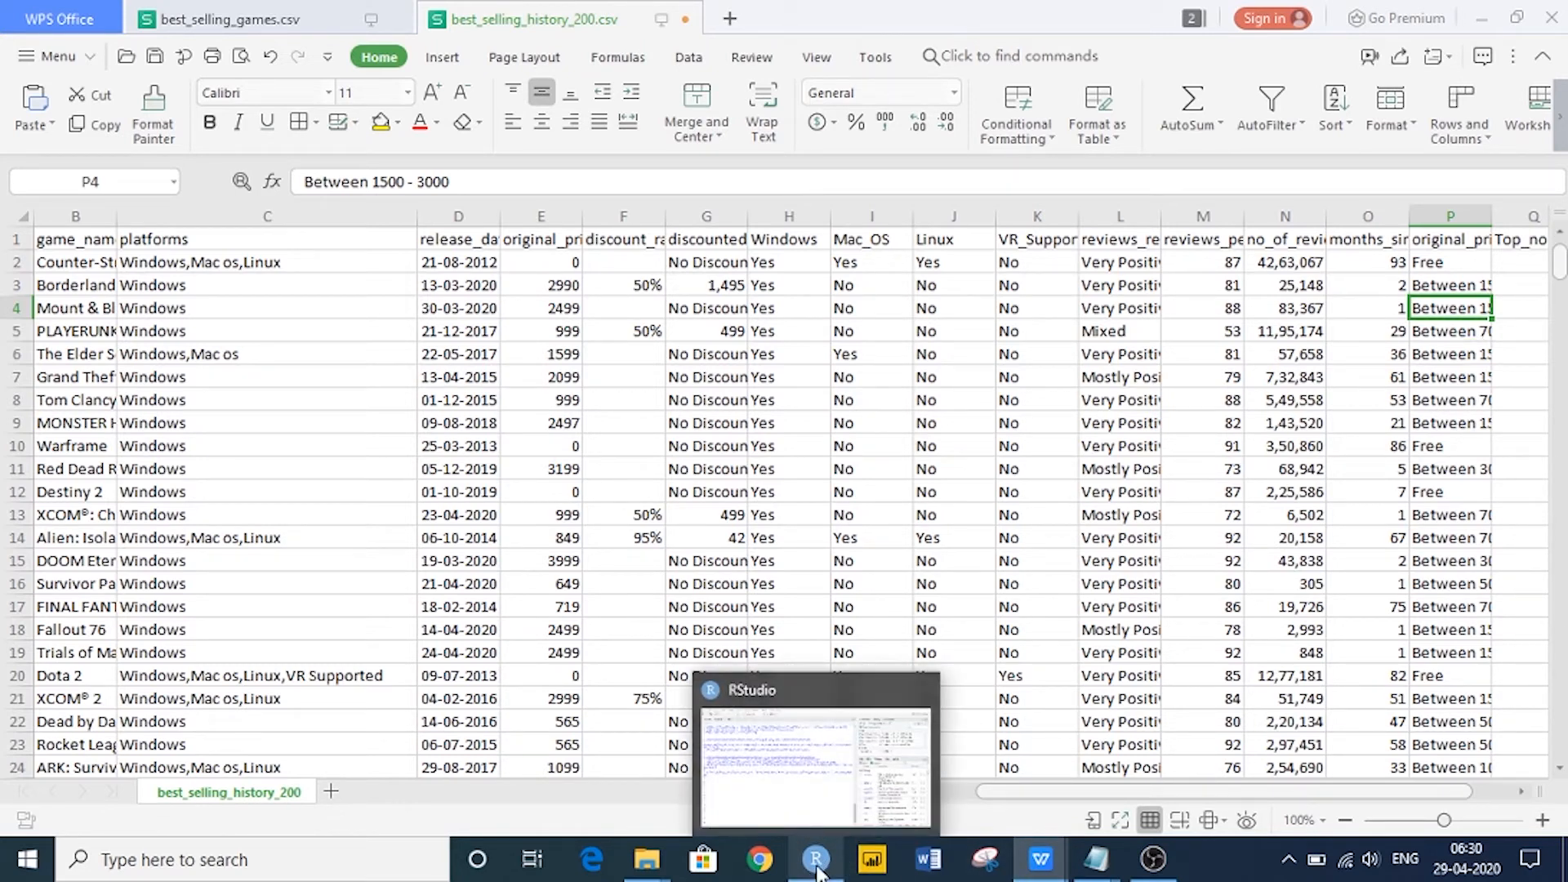
pyautogui.click(810, 790)
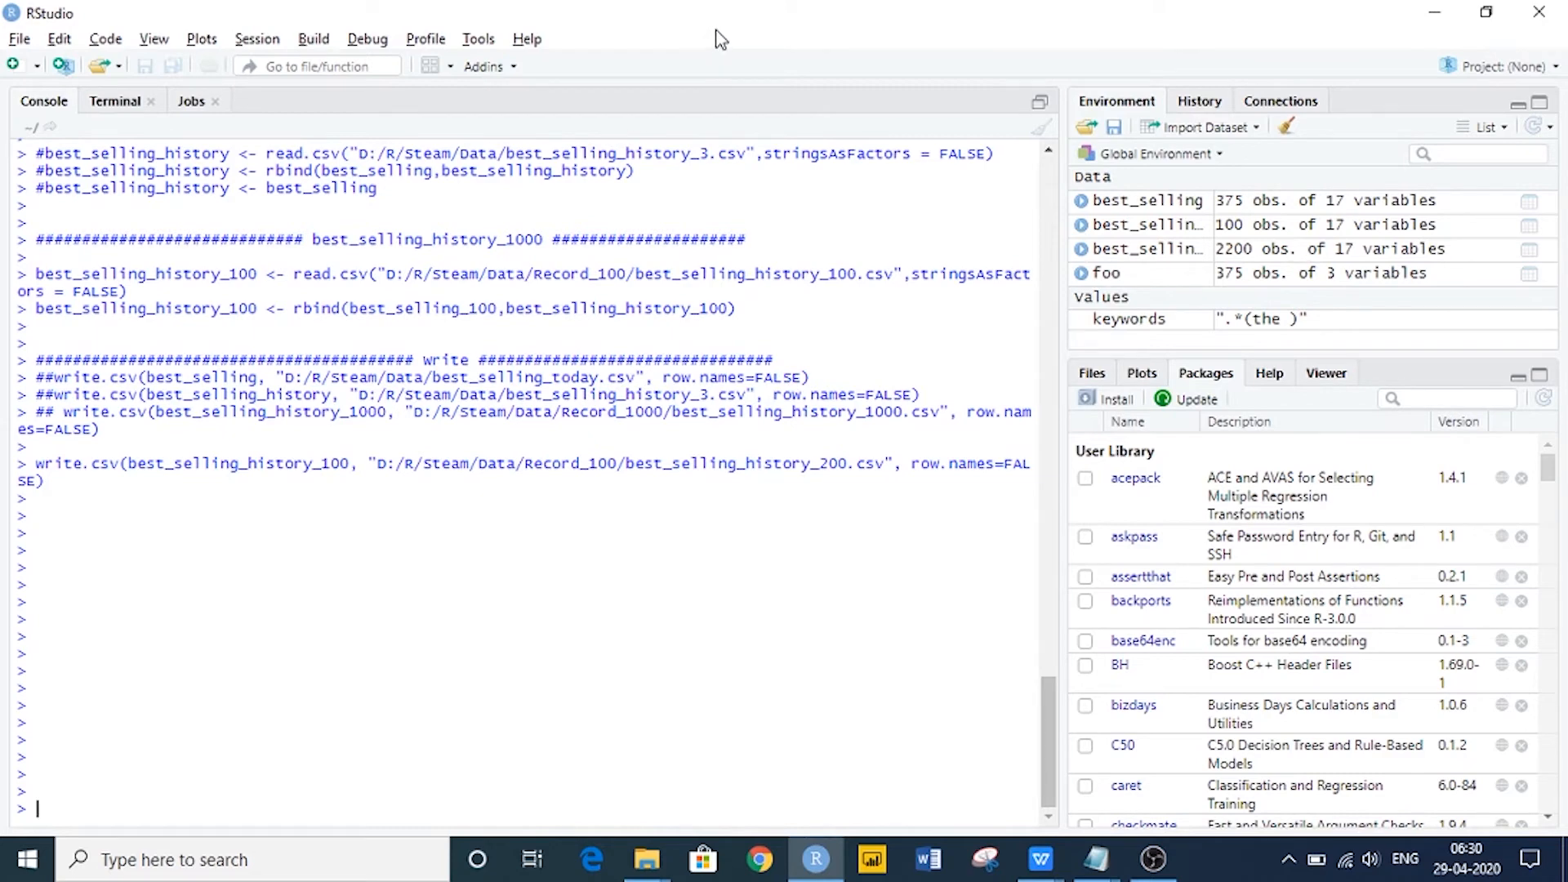
pyautogui.hotkey('ctrl', 'q')
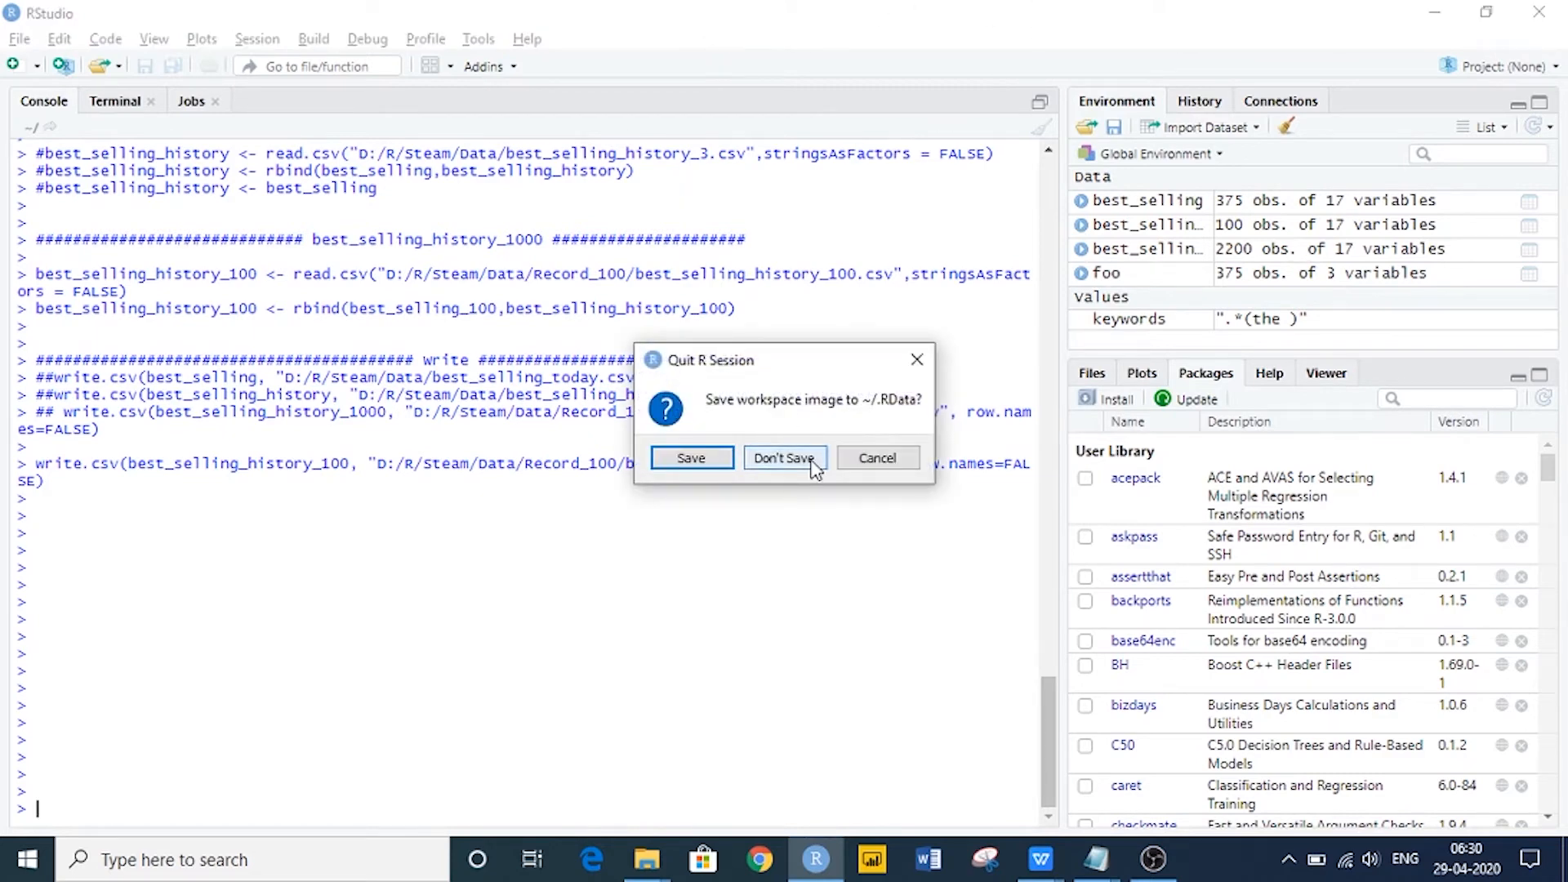
pyautogui.click(783, 458)
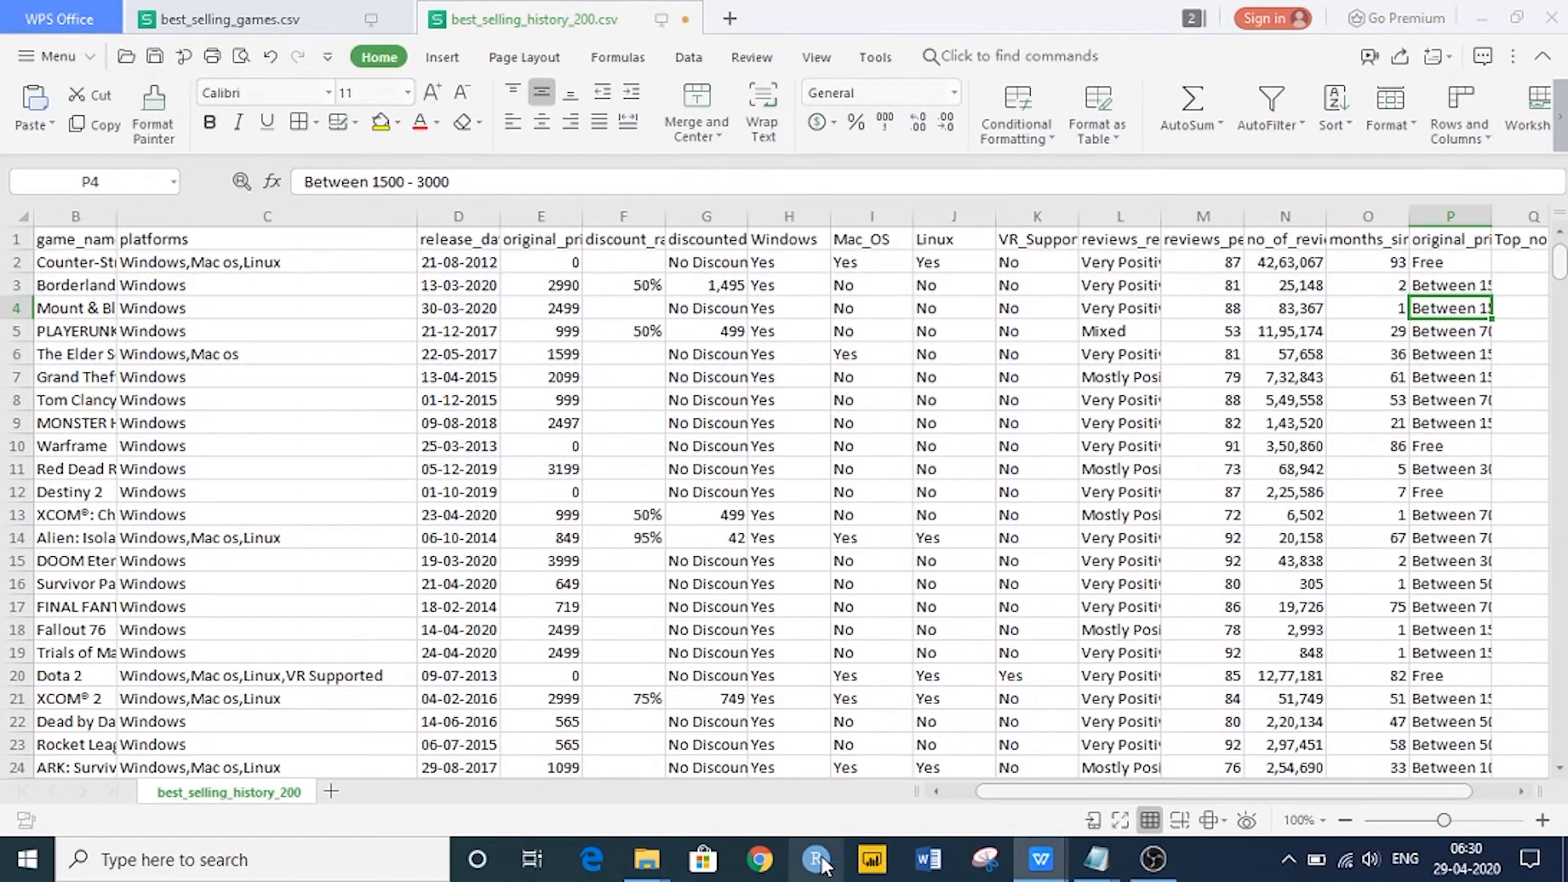
# Open the Best_Selling_Processing script from the Script folder and copy its entire code.
pyautogui.moveTo(645, 871)
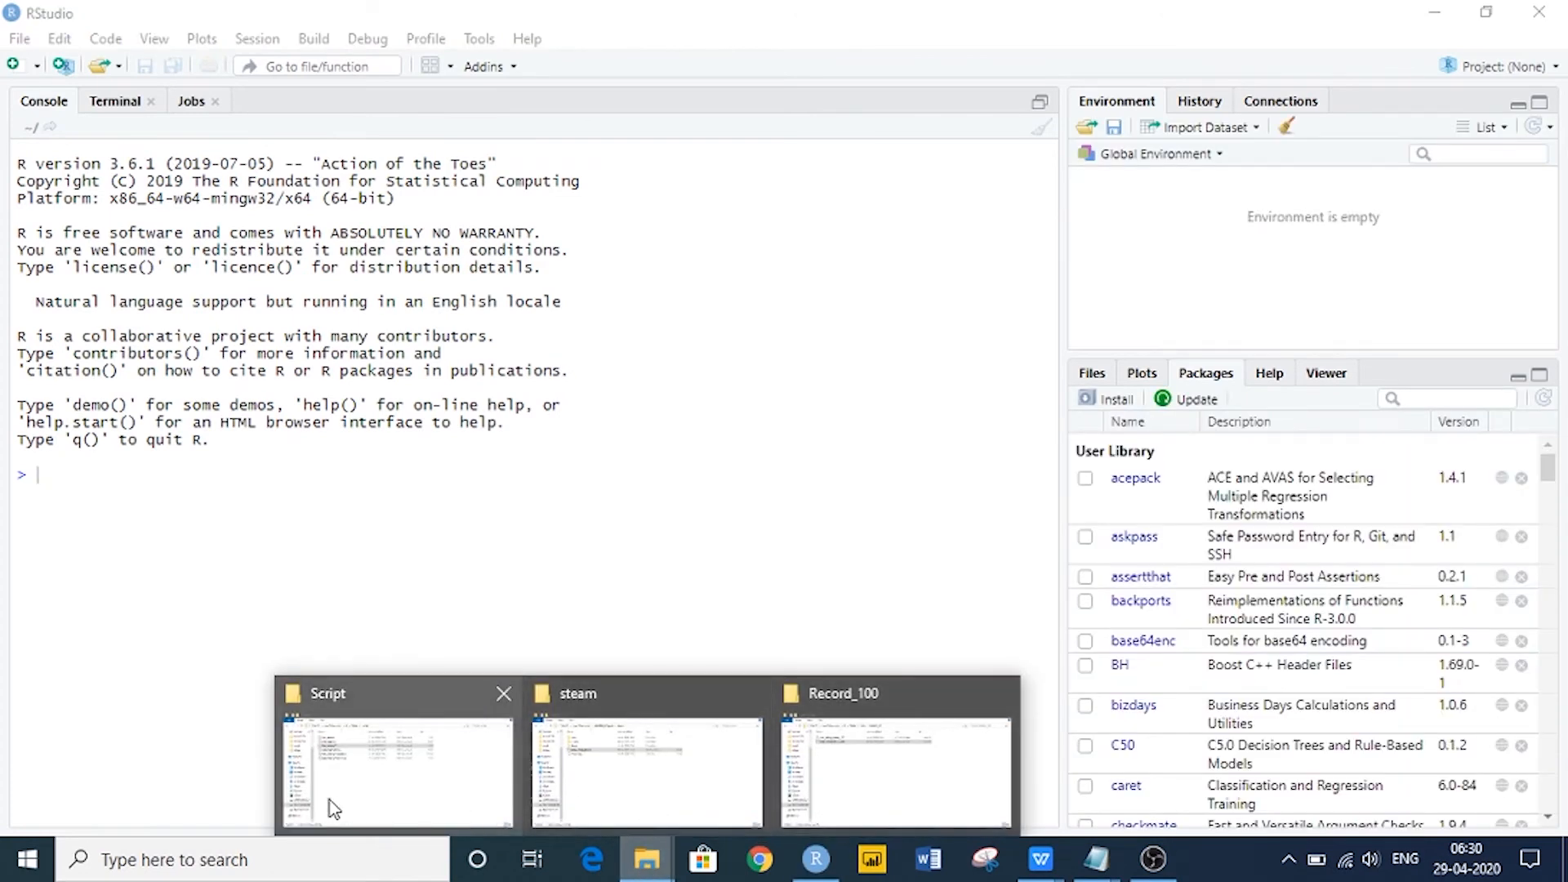
pyautogui.click(389, 780)
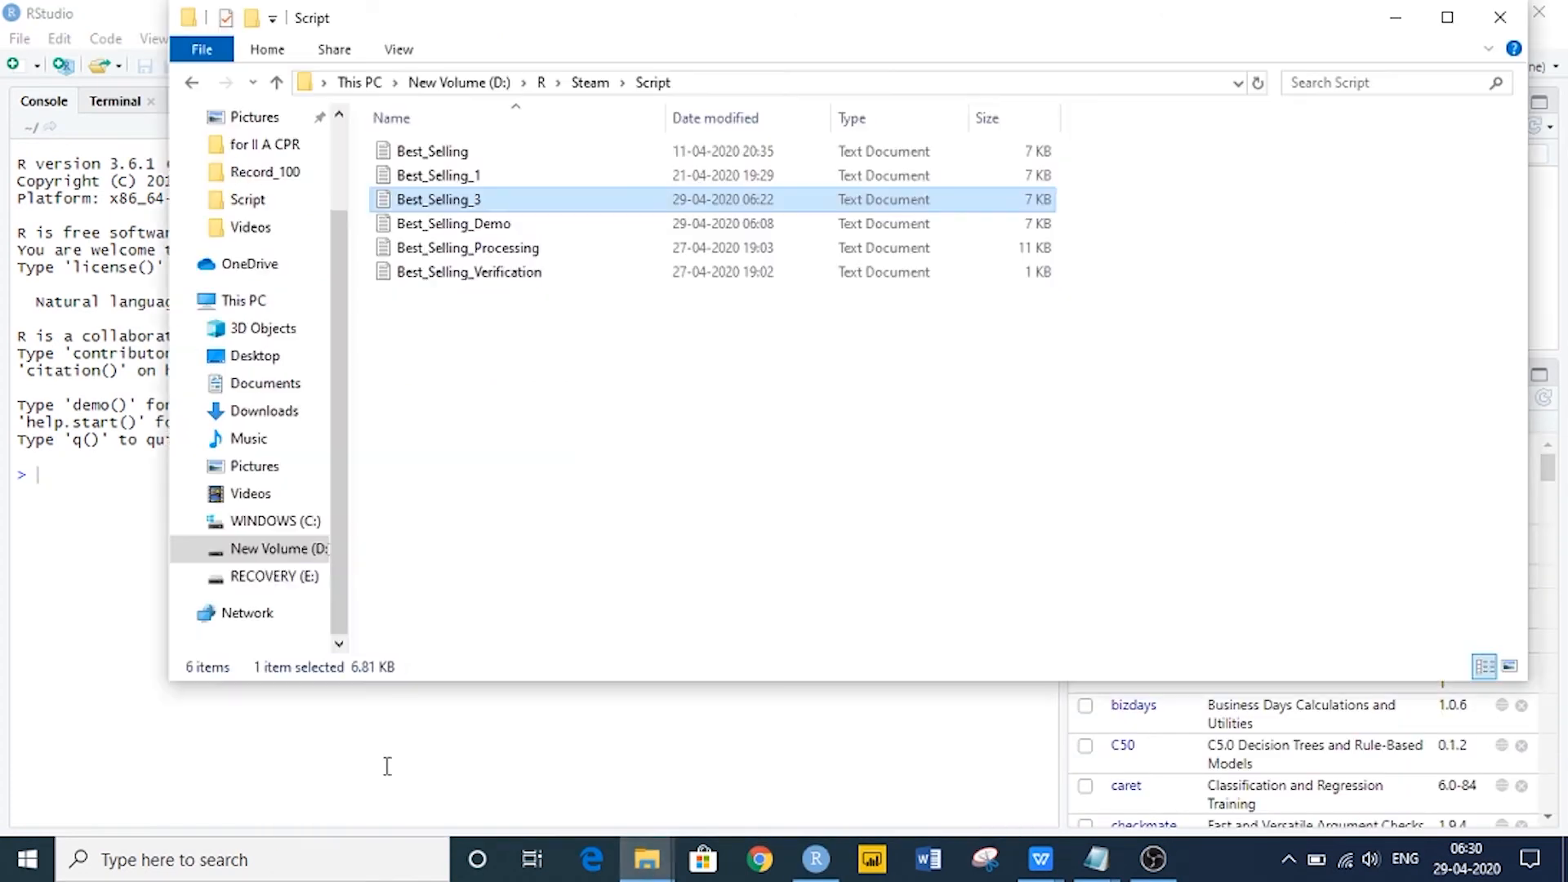
pyautogui.doubleClick(510, 249)
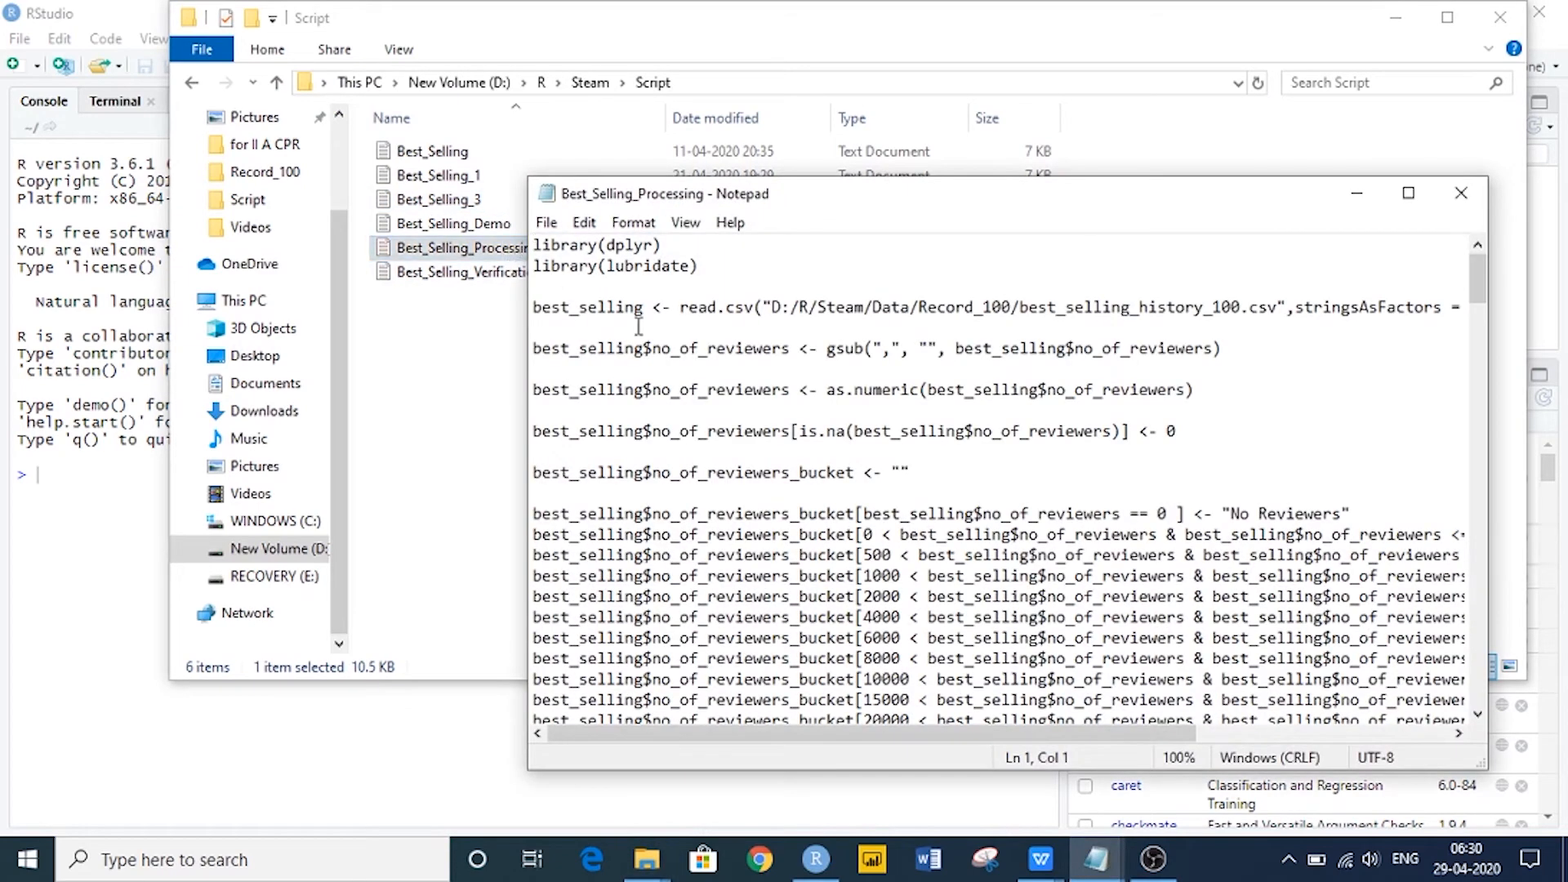
pyautogui.hotkey('ctrl', 'a')
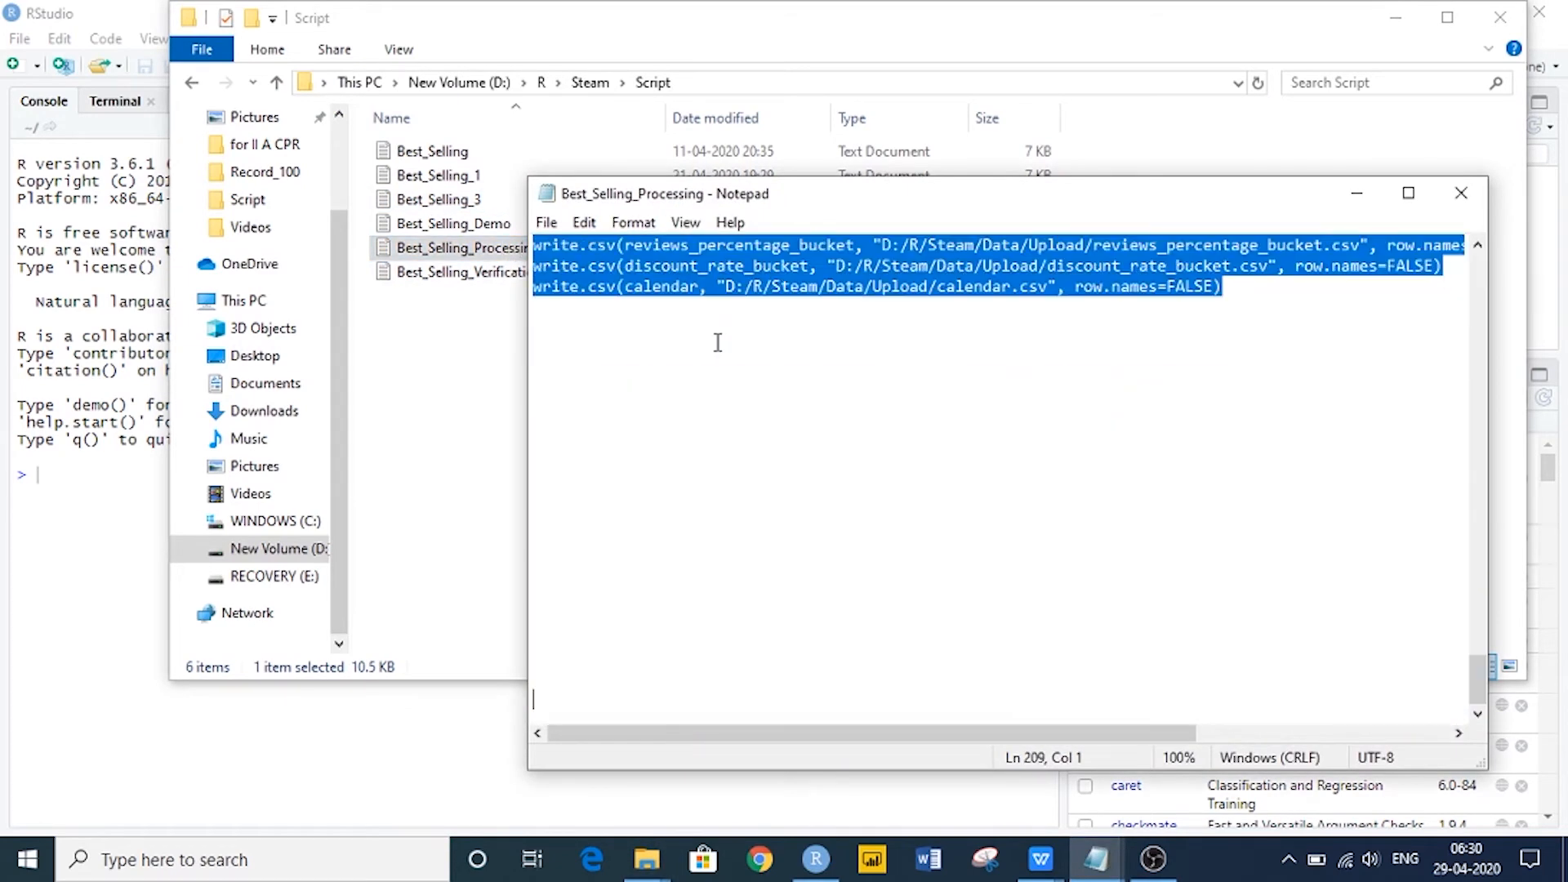
# Switch to RStudio, clear the console and run the whole copied Best_Selling_Processing script there.
pyautogui.hotkey('alt', 'Tab')
pyautogui.press('Tab')
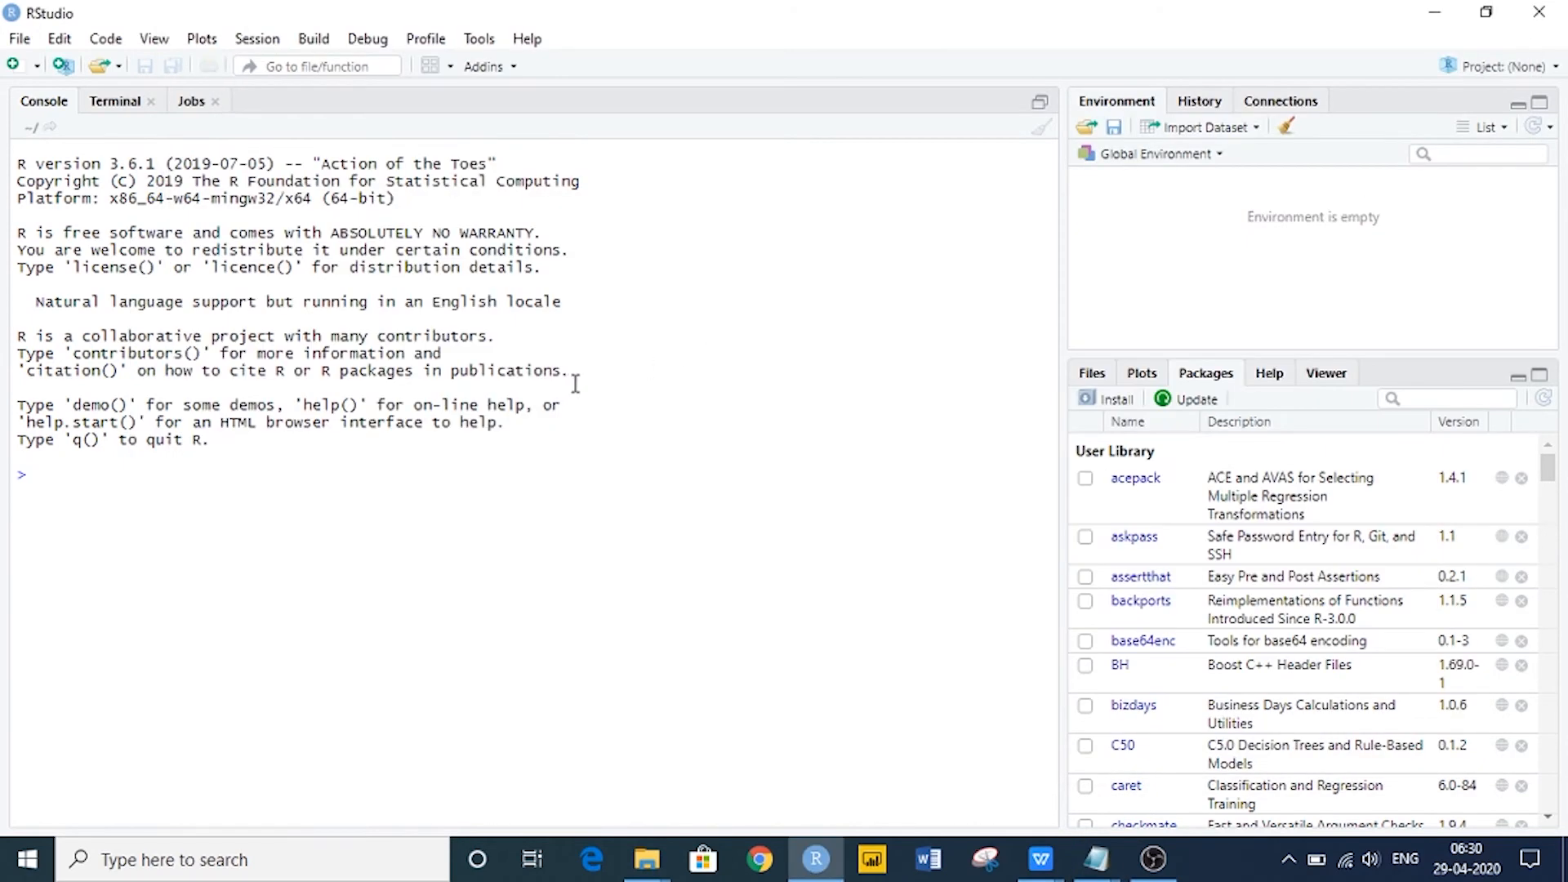
pyautogui.hotkey('ctrl', 'l')
pyautogui.hotkey('ctrl', 'v')
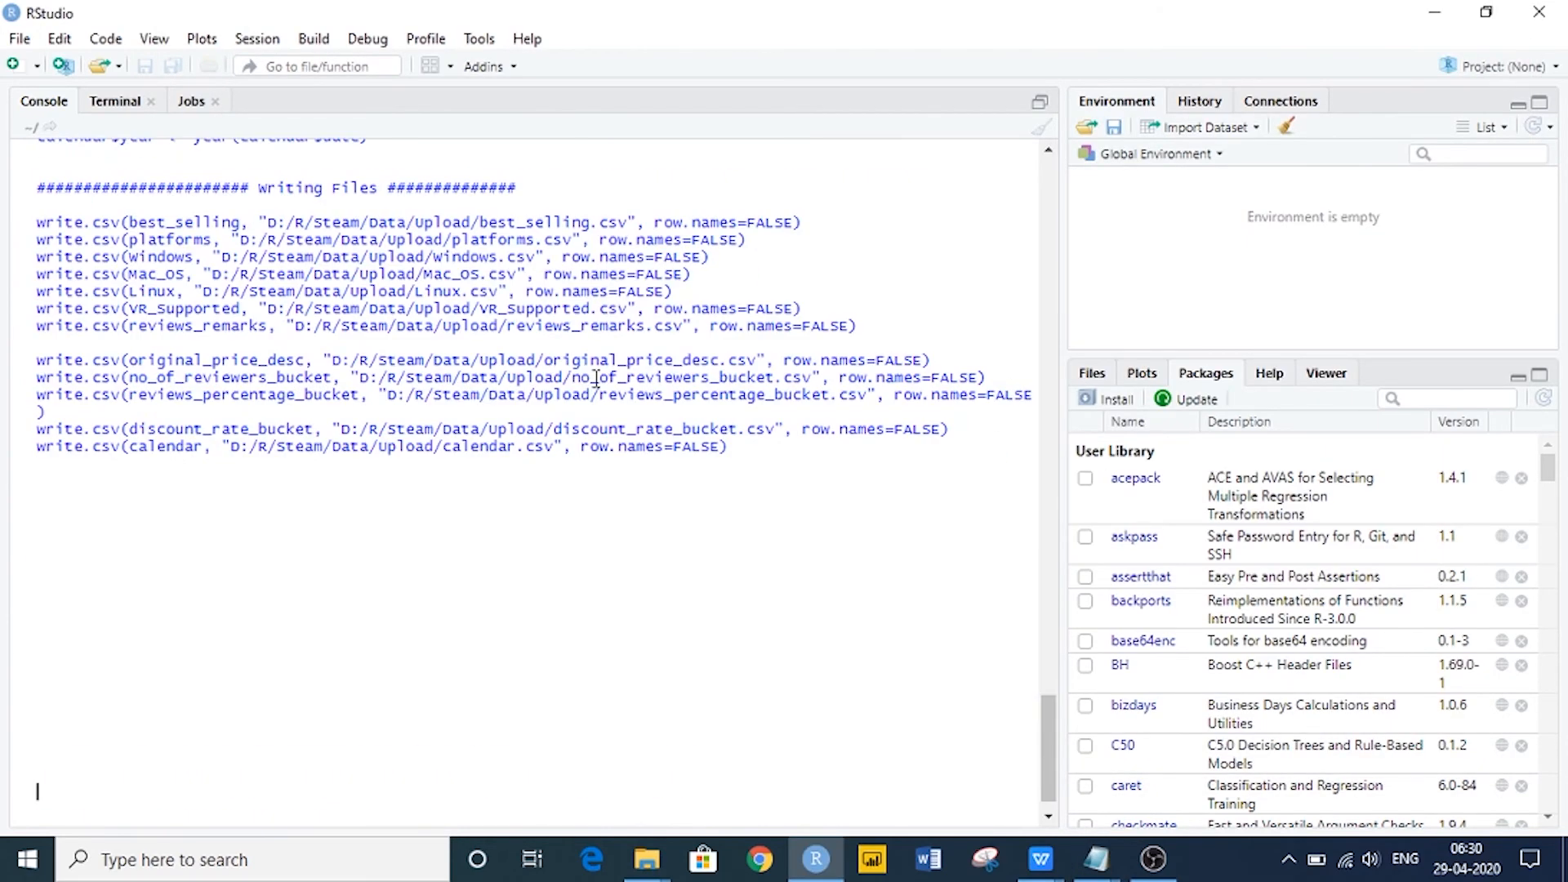
pyautogui.press('Return')
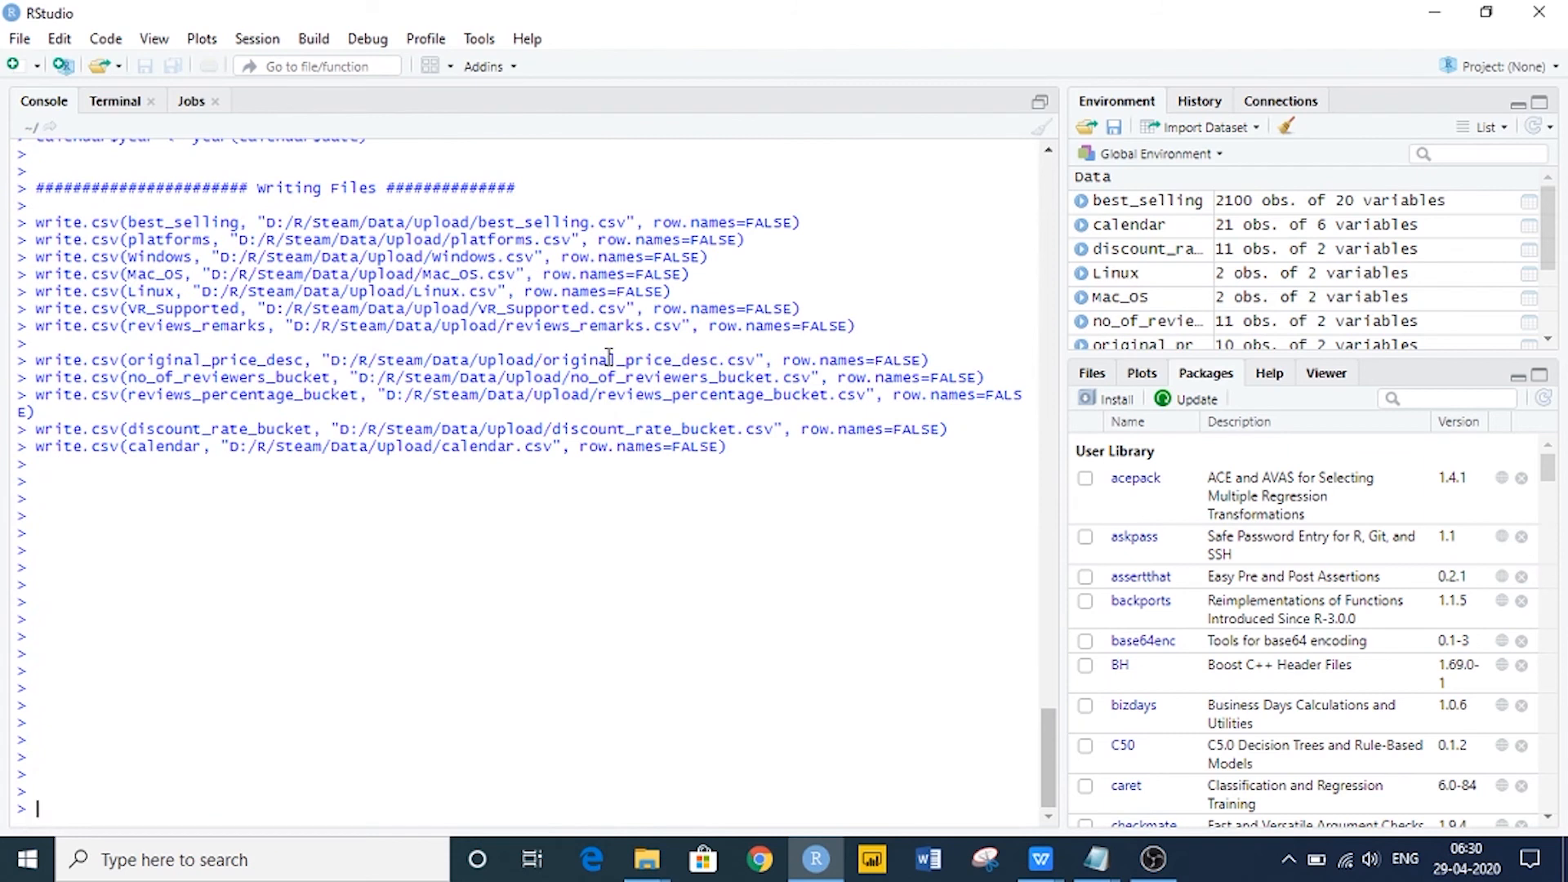
# Switch to File Explorer and open the Upload folder inside Steam's Data folder to review the exported CSV files.
pyautogui.moveTo(649, 866)
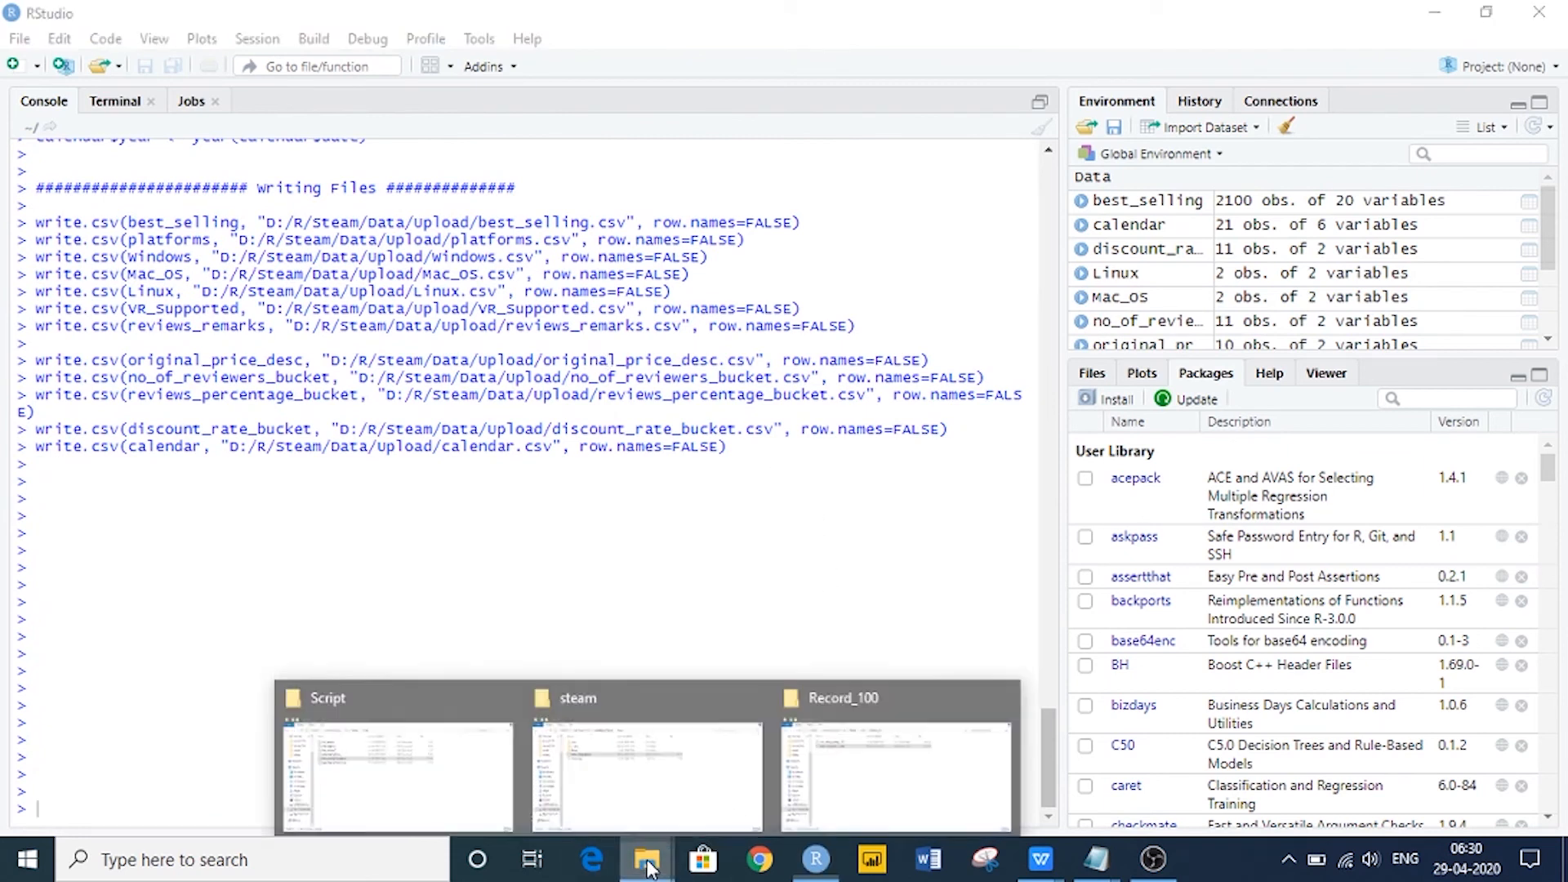
pyautogui.click(878, 776)
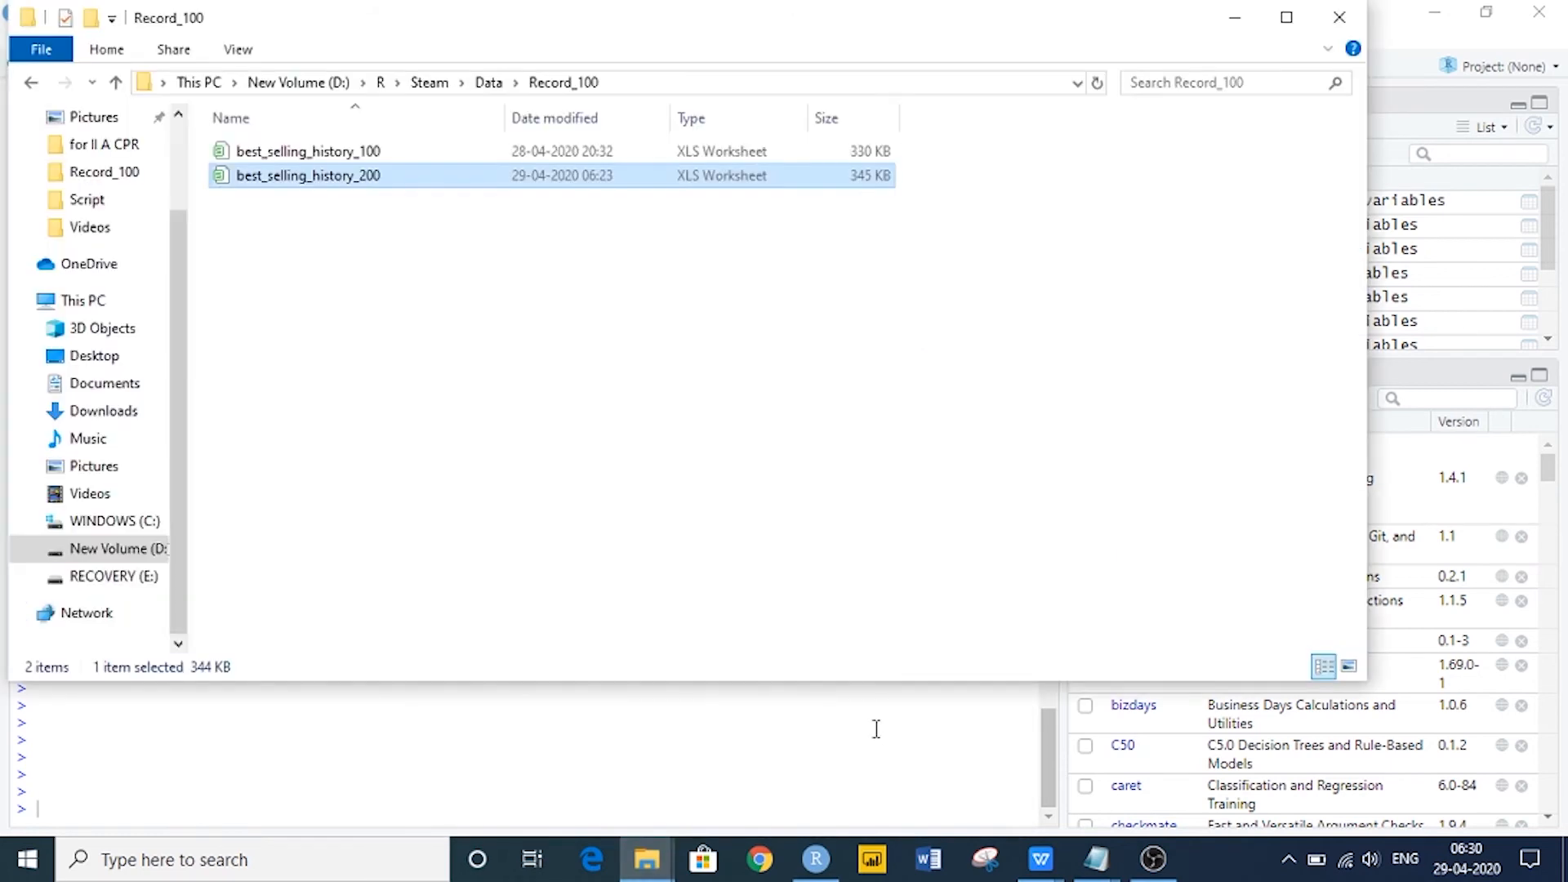
pyautogui.click(497, 86)
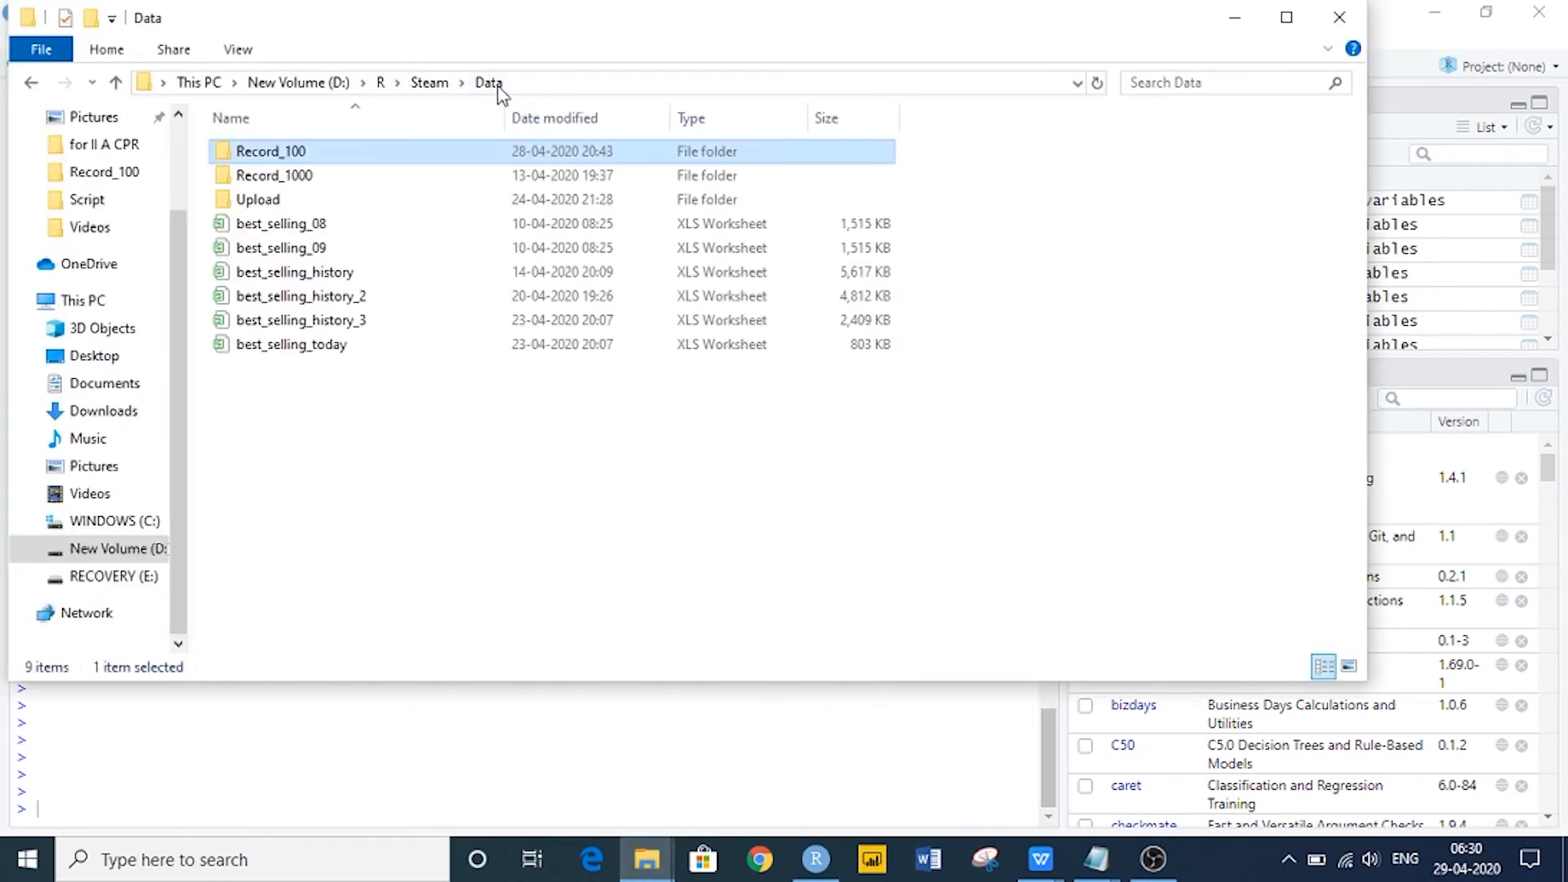
pyautogui.doubleClick(280, 202)
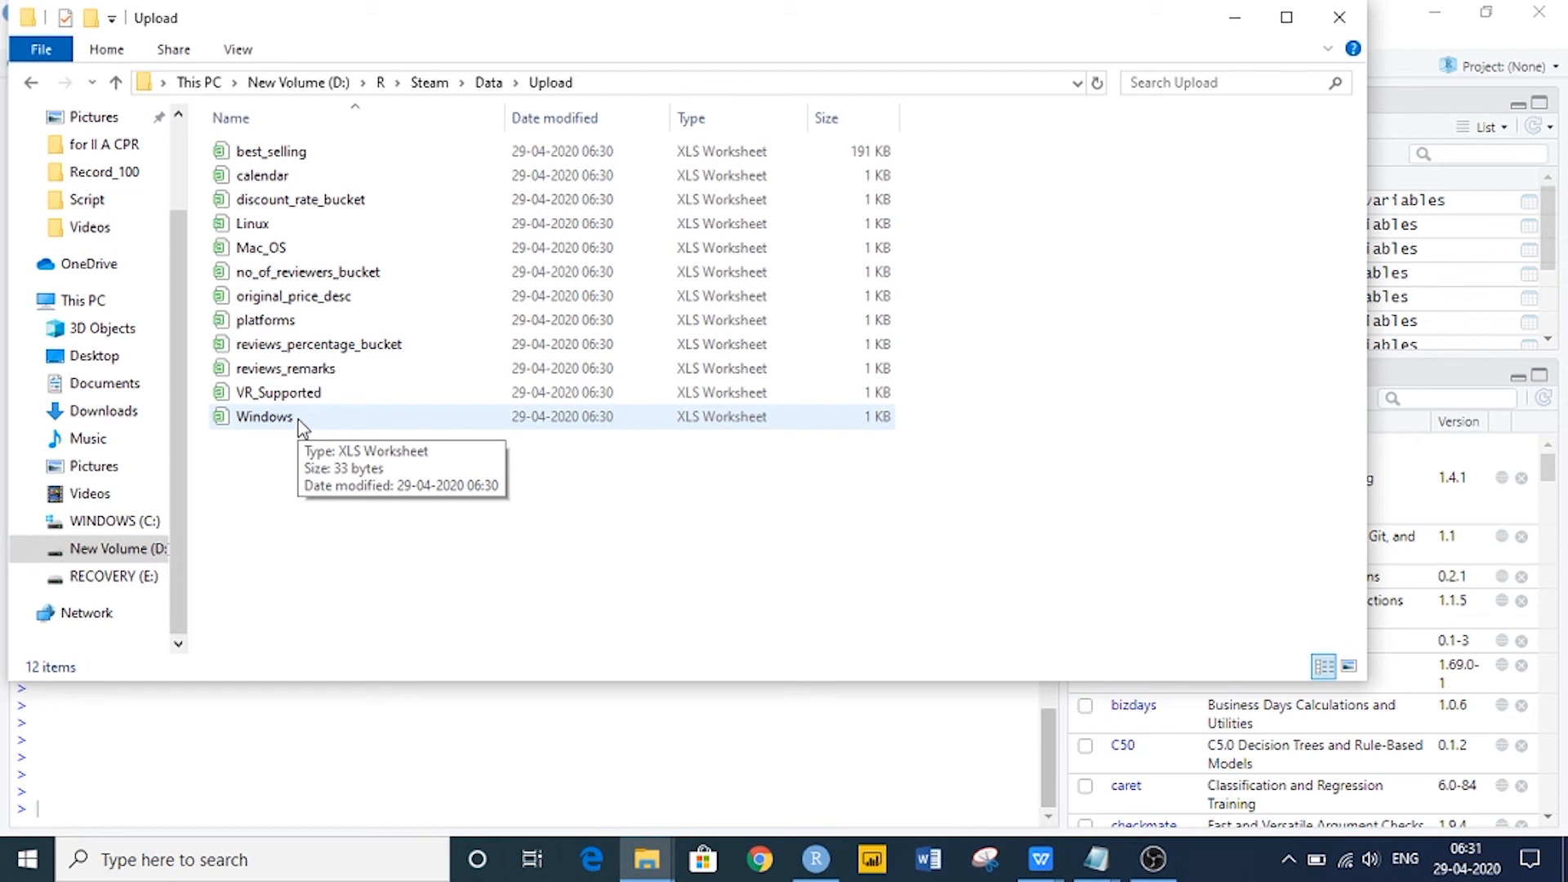
# Open the exported best_selling file to examine its columns, and return to the Upload folder.
pyautogui.doubleClick(272, 153)
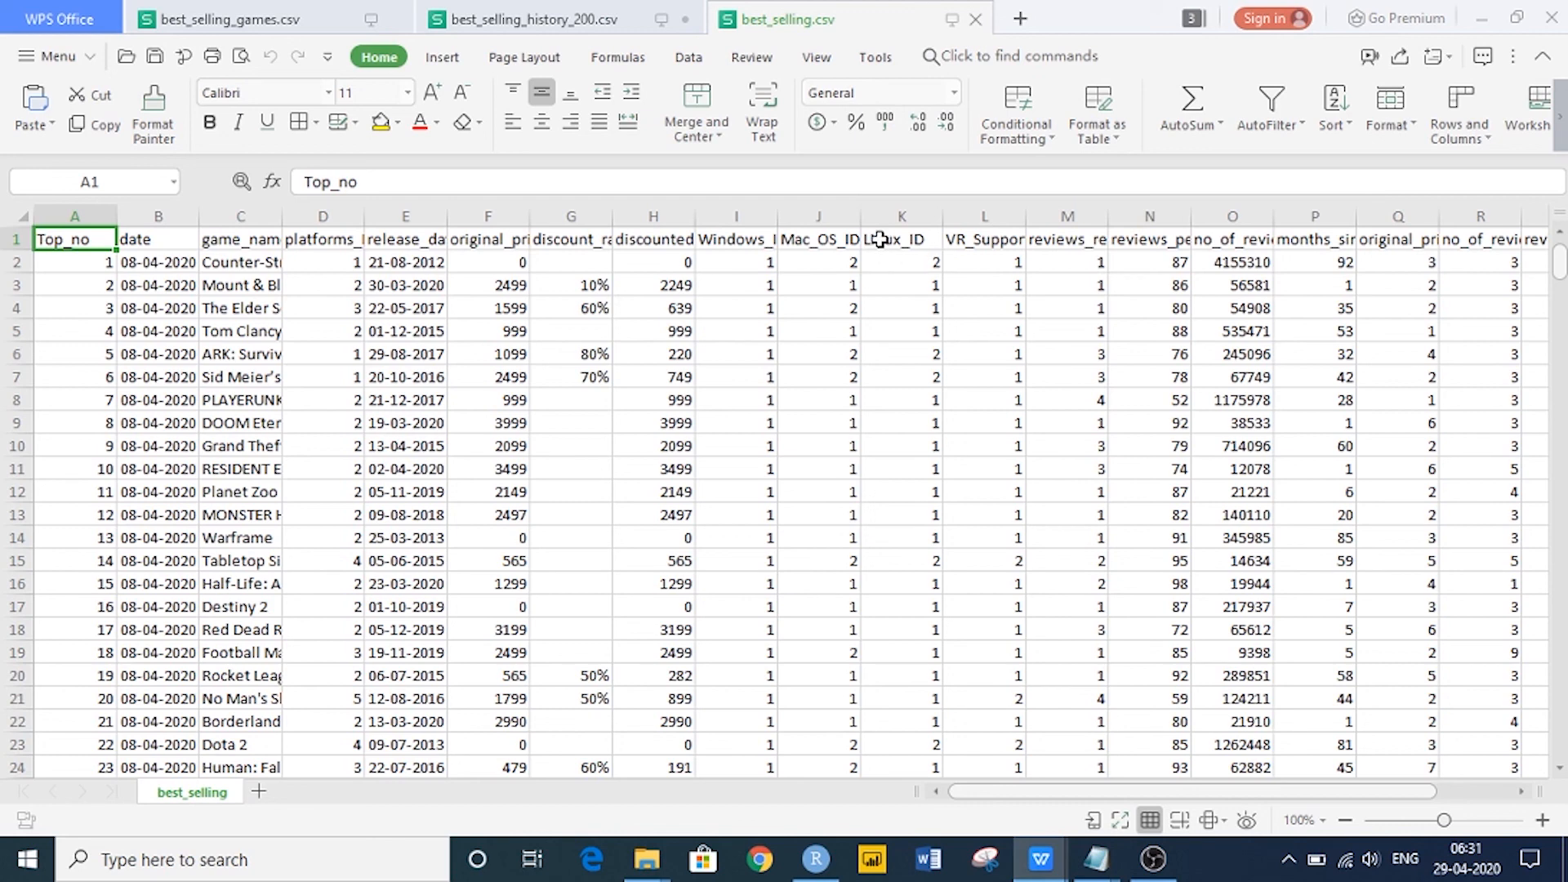
pyautogui.moveTo(646, 827)
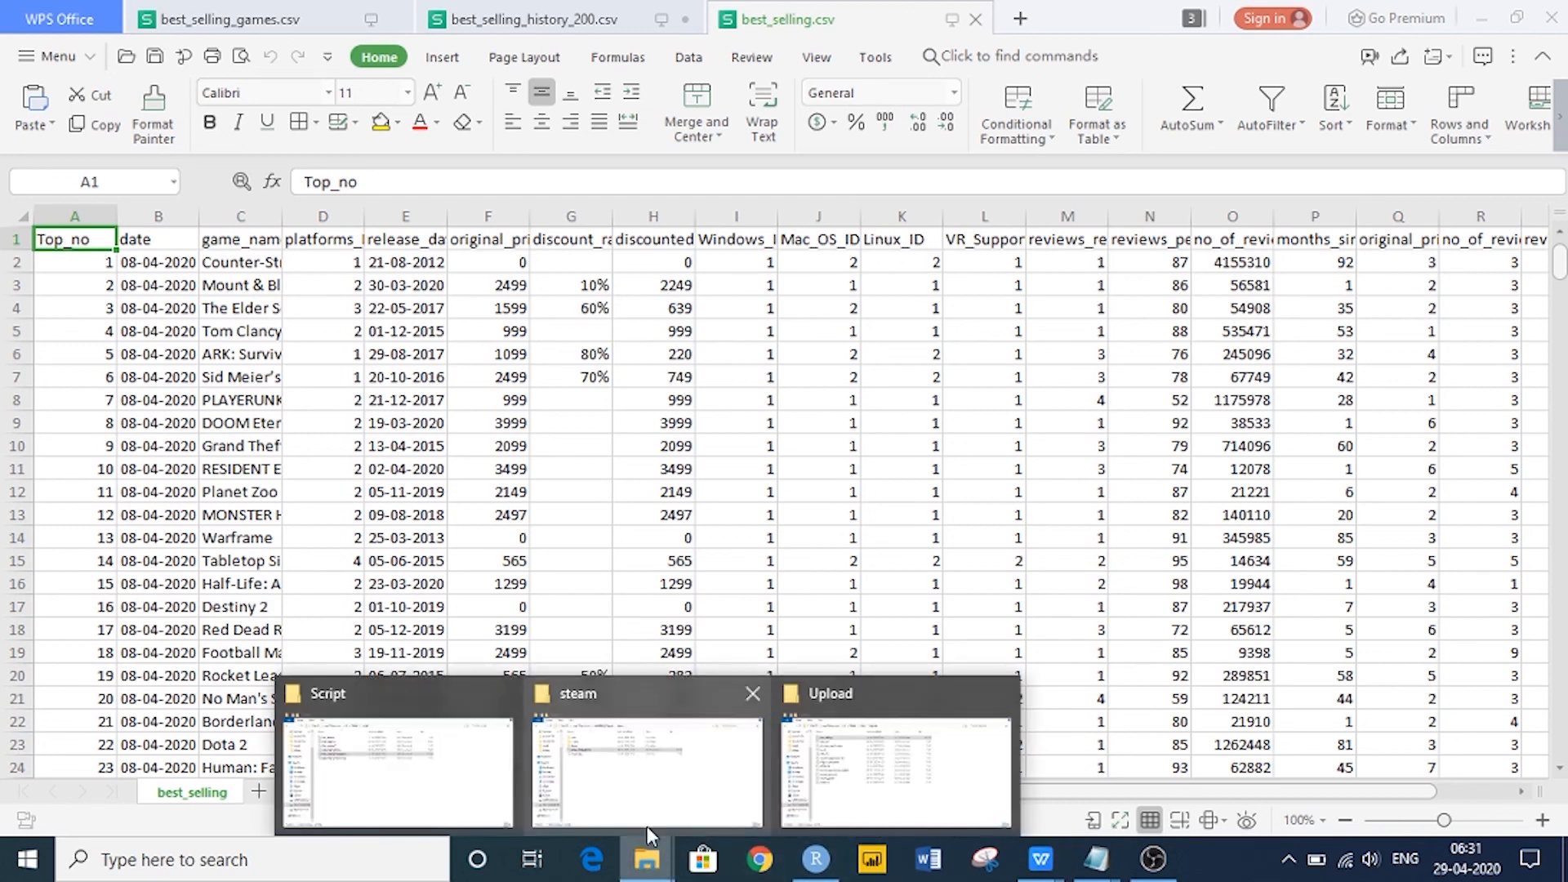
pyautogui.click(859, 775)
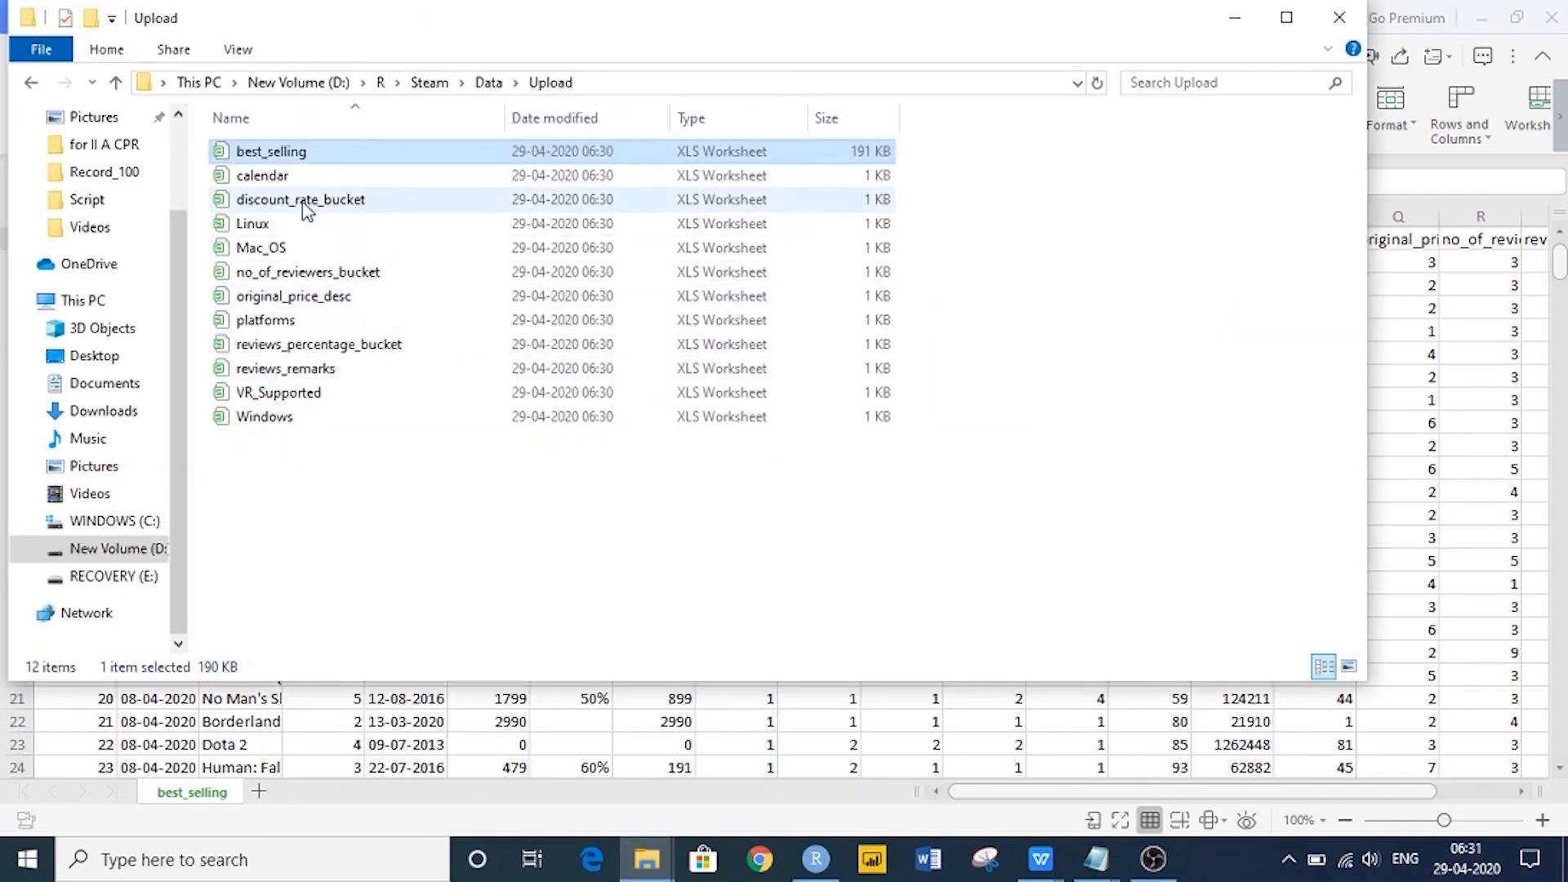